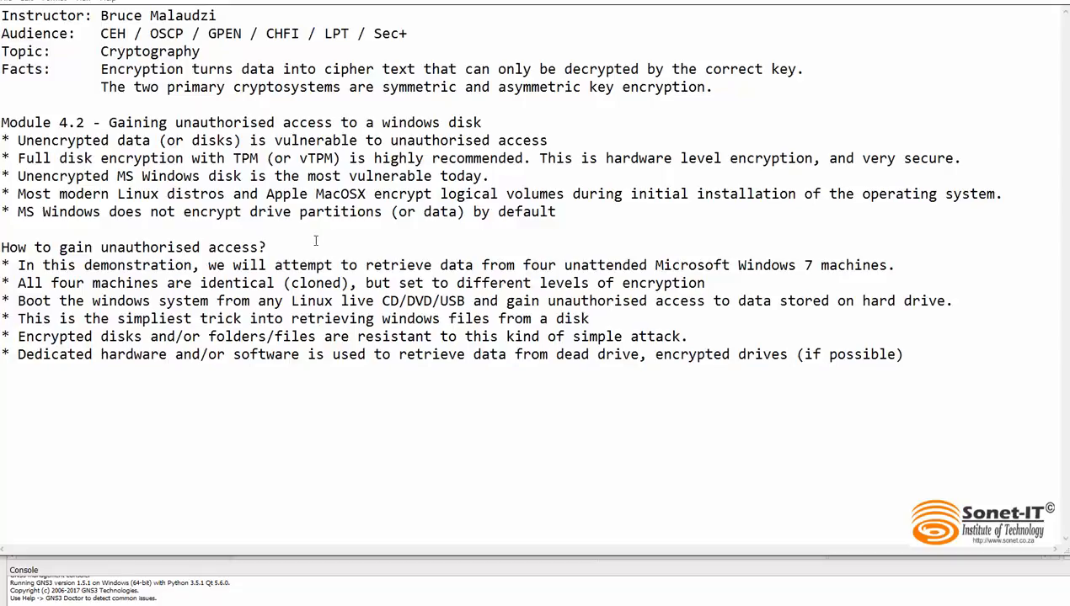
Step: Highlight and review the notes under "How to gain unauthorised access?", covering live-media booting and encryption resistance, and minimize the notes window
left_click_drag(278, 246, 1, 247)
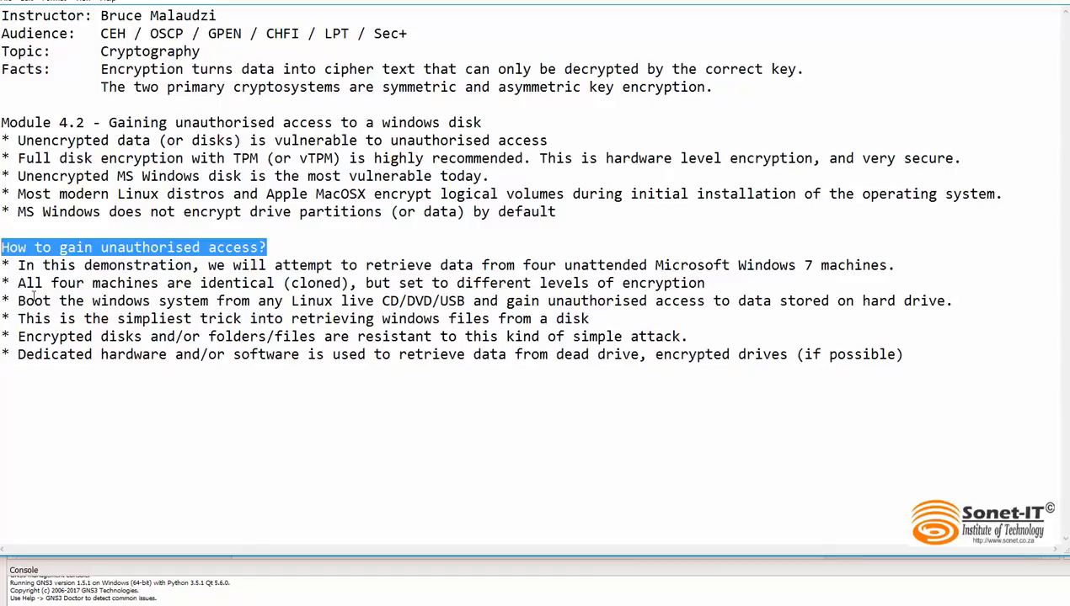
left_click_drag(34, 301, 359, 301)
left_click(404, 295)
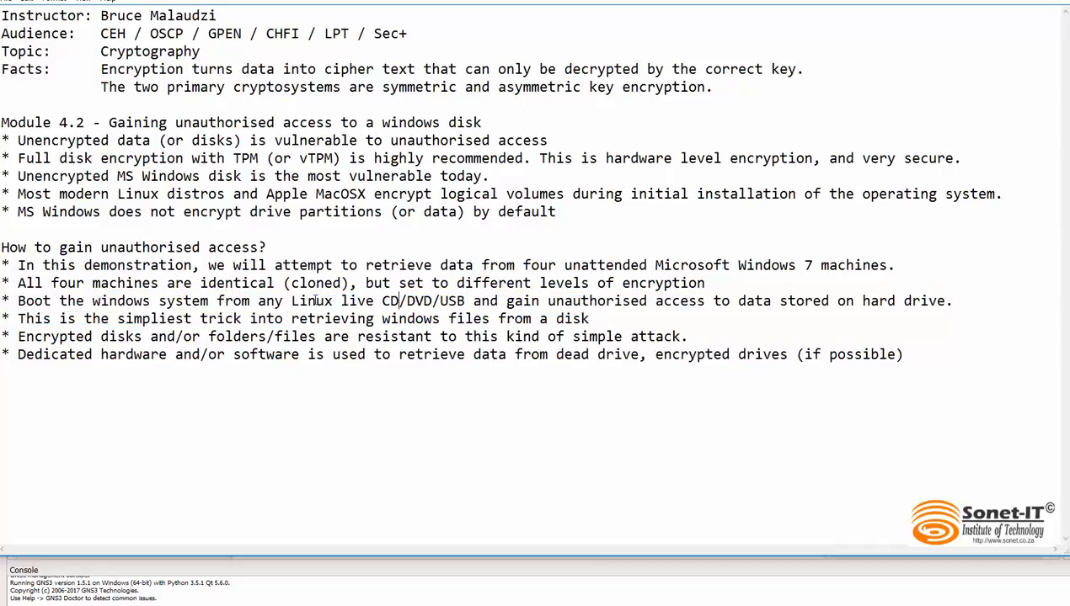
left_click_drag(291, 301, 465, 301)
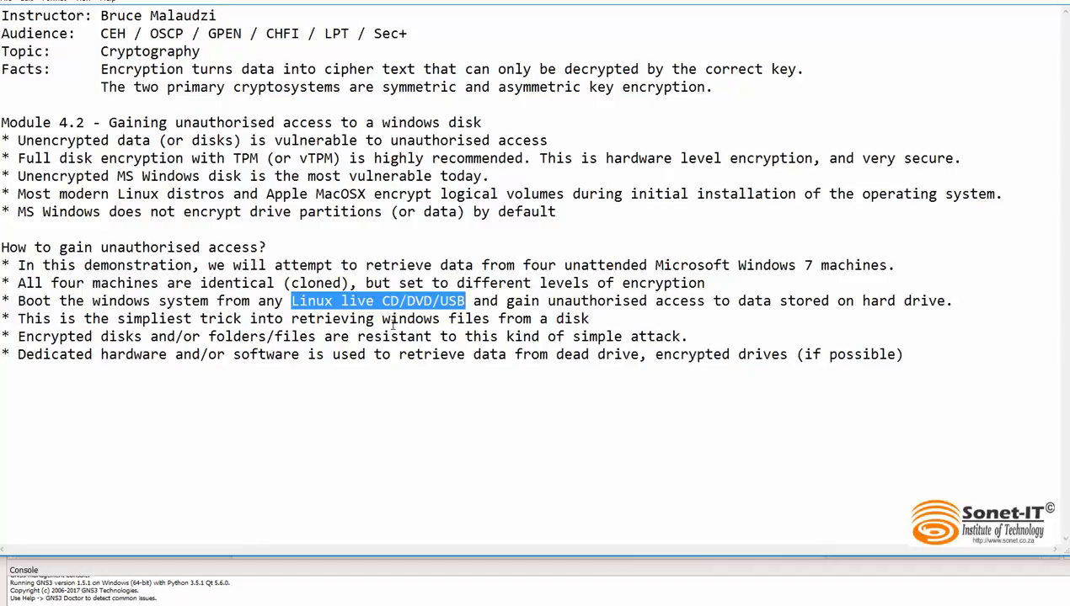
left_click(154, 313)
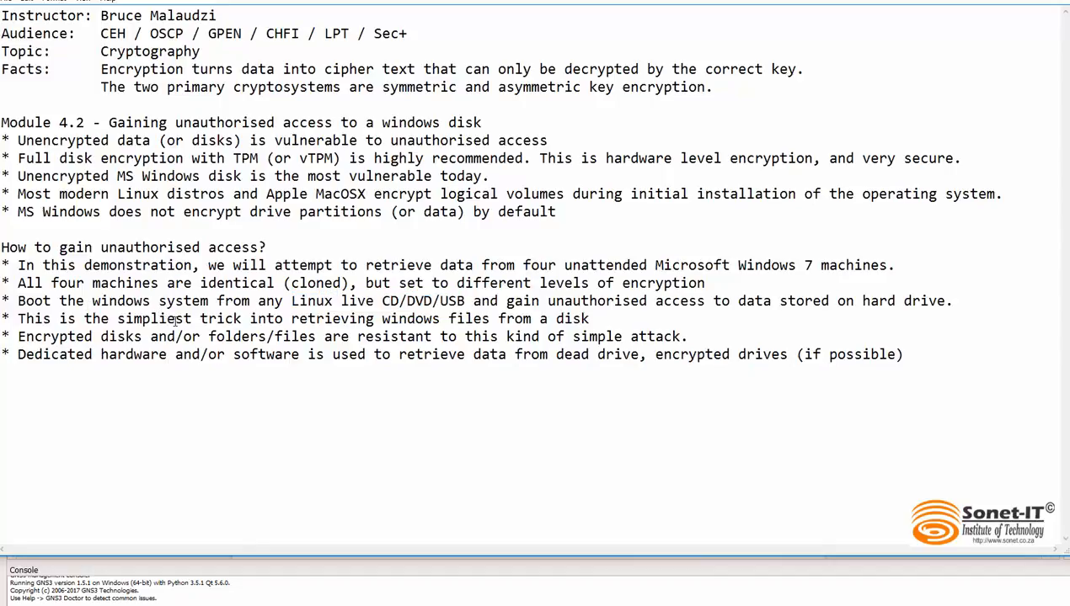
left_click_drag(18, 319, 608, 327)
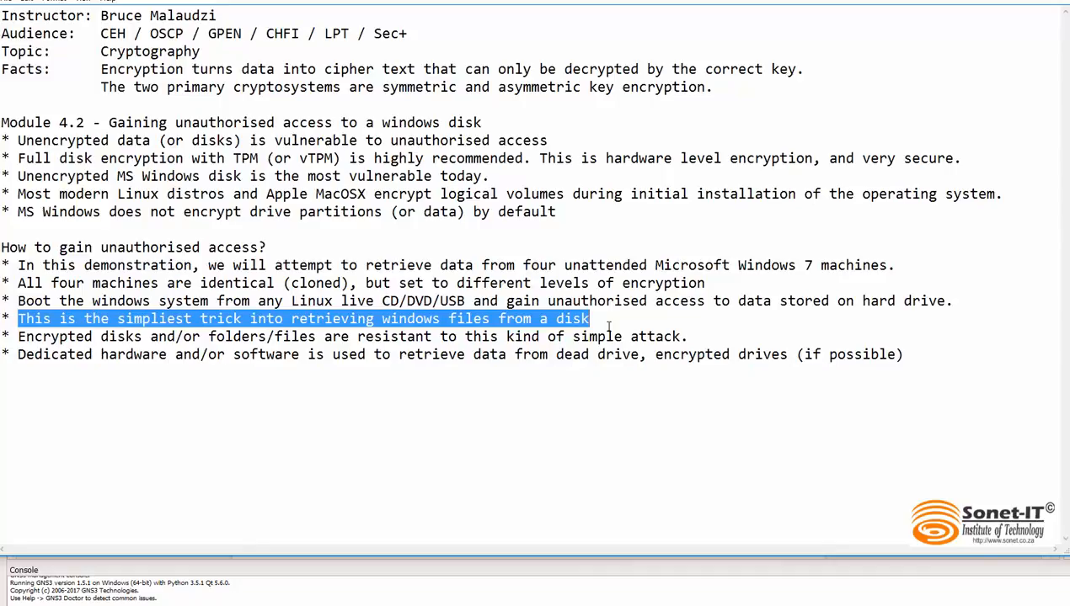
left_click(608, 327)
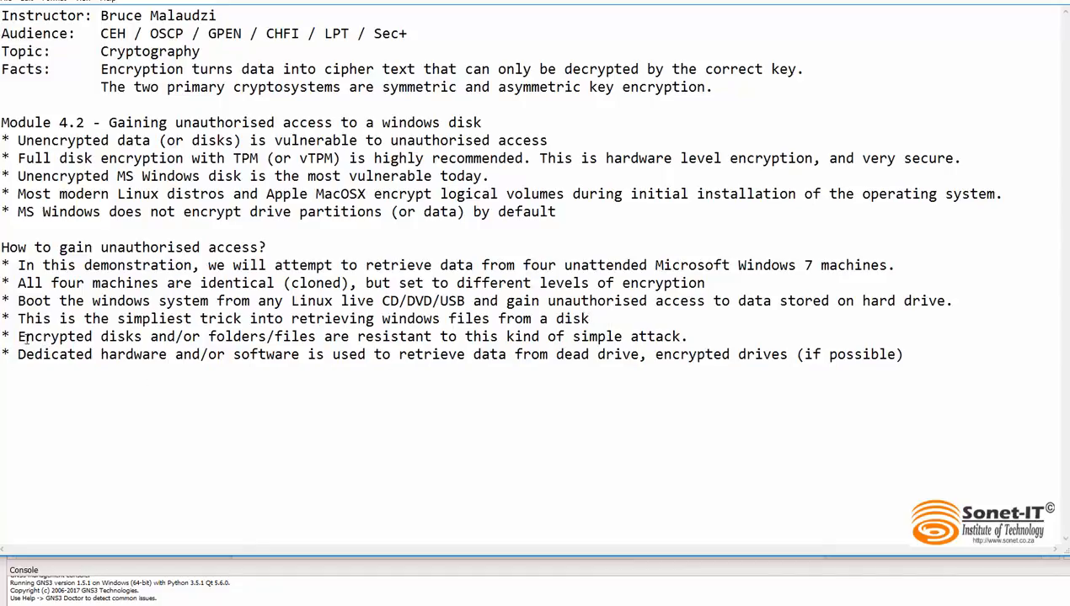
left_click_drag(10, 337, 371, 337)
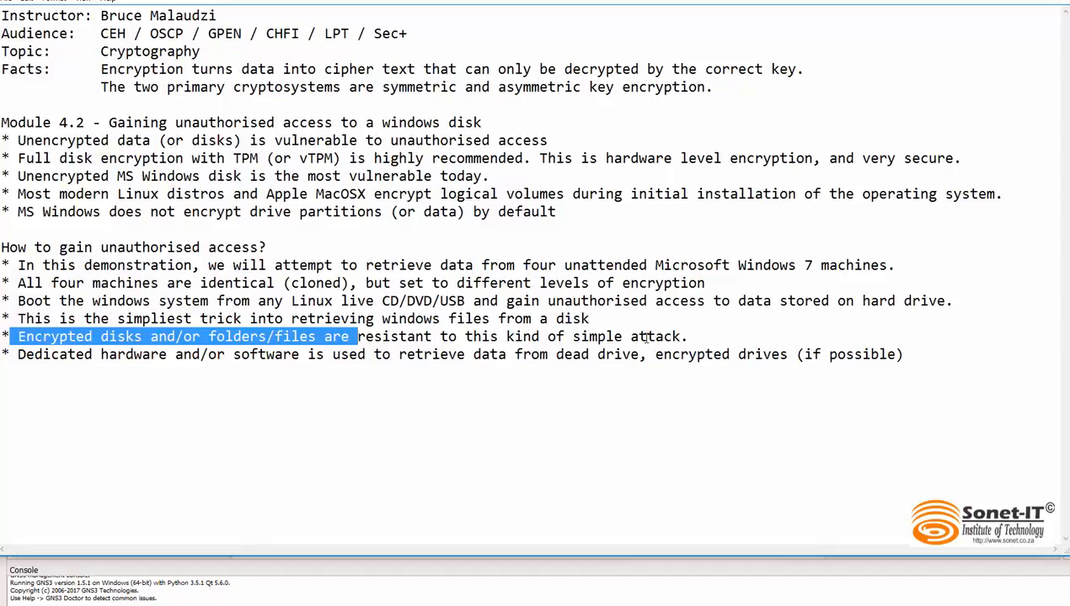
left_click_drag(689, 337, 15, 337)
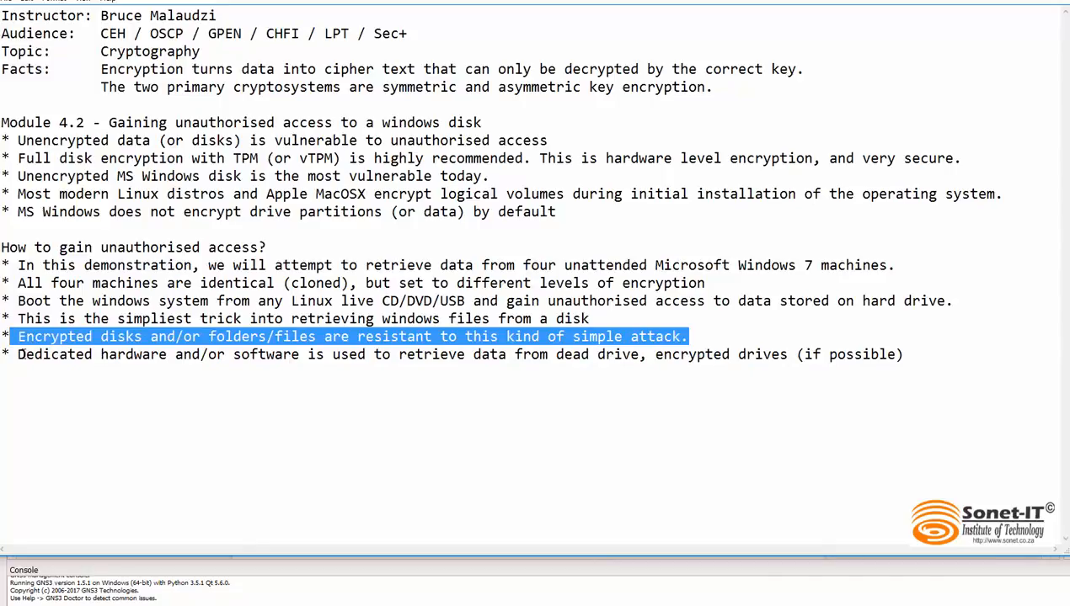
left_click_drag(20, 355, 391, 361)
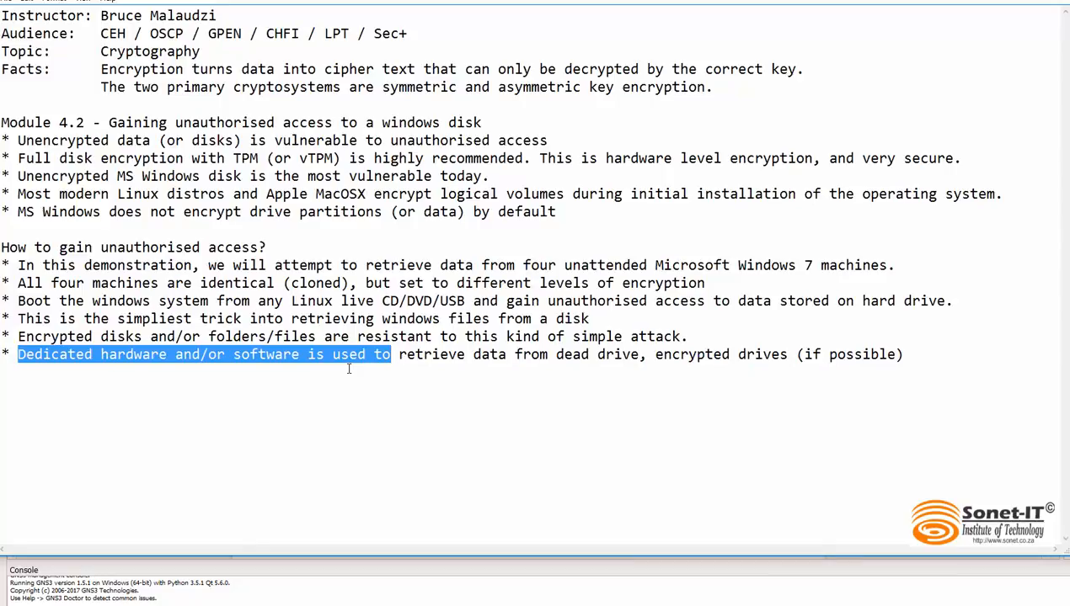
left_click(345, 368)
left_click_drag(17, 354, 303, 370)
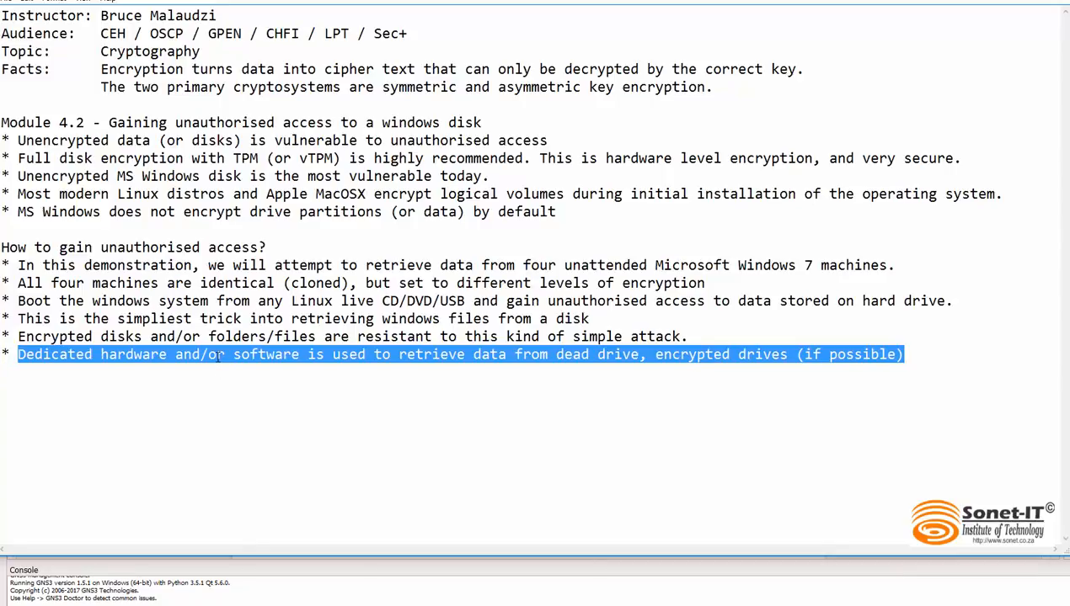
left_click(317, 341)
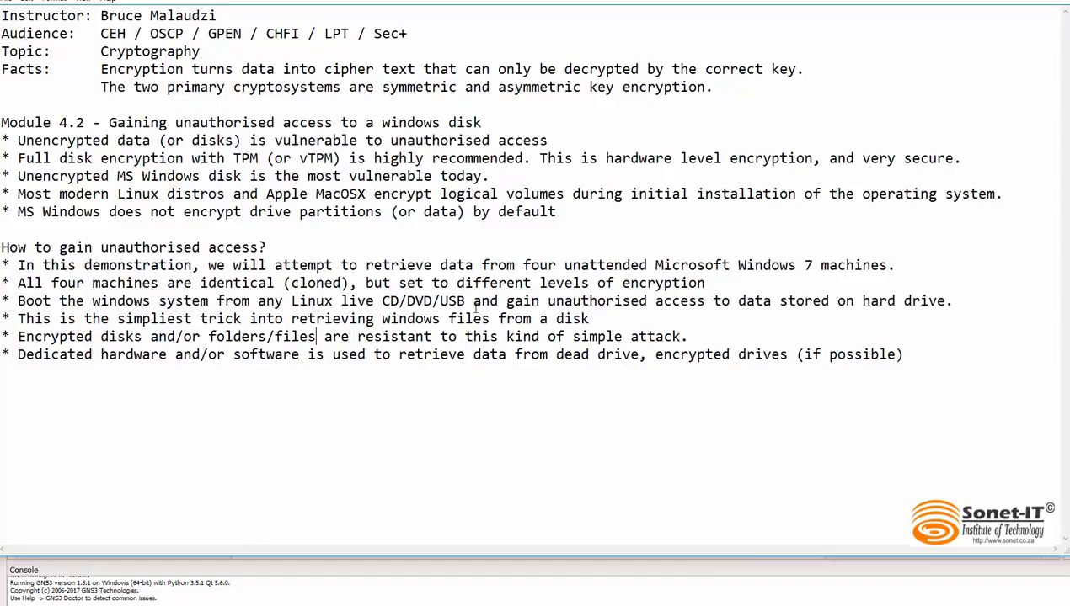
left_click_drag(18, 301, 947, 300)
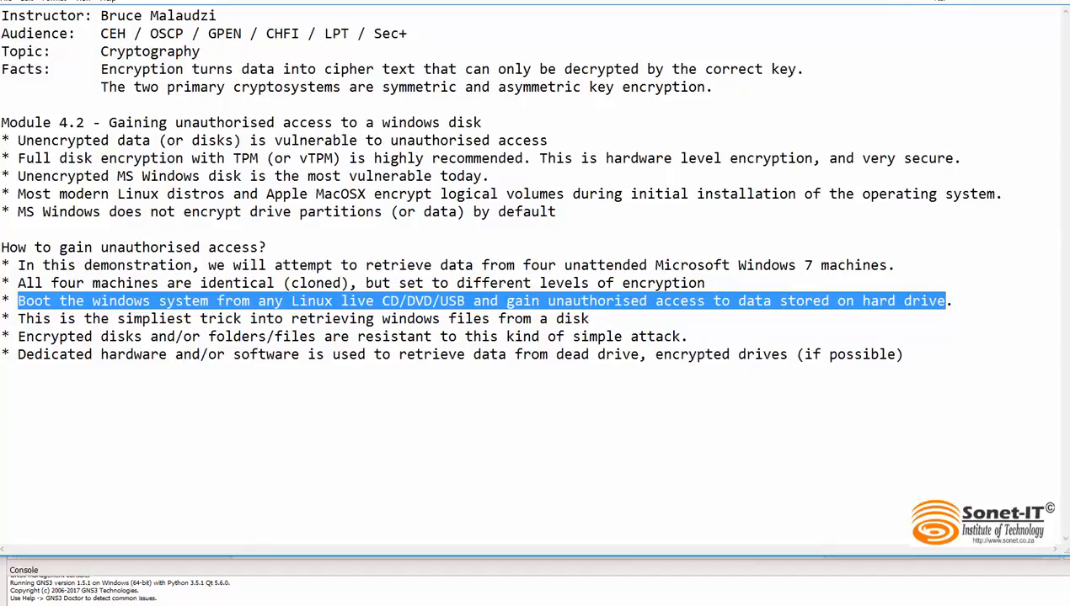
left_click(936, 0)
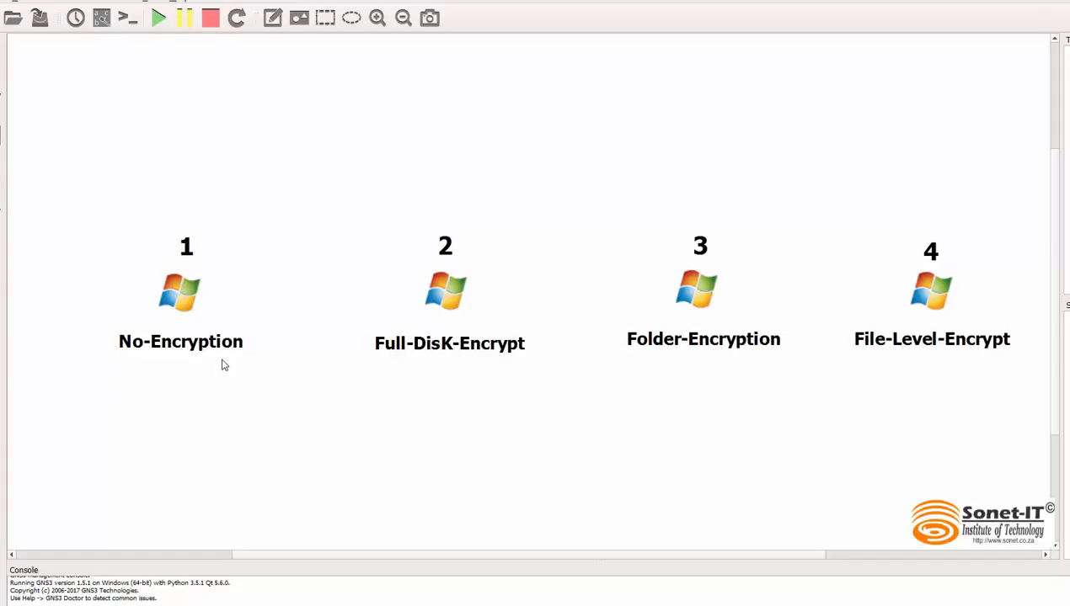
Step: Select systemrescuecd-x86-4.9.2 from the desktop's LiveCD folder as the CD/DVD image in the No-Encryption node's configuration
right_click(172, 295)
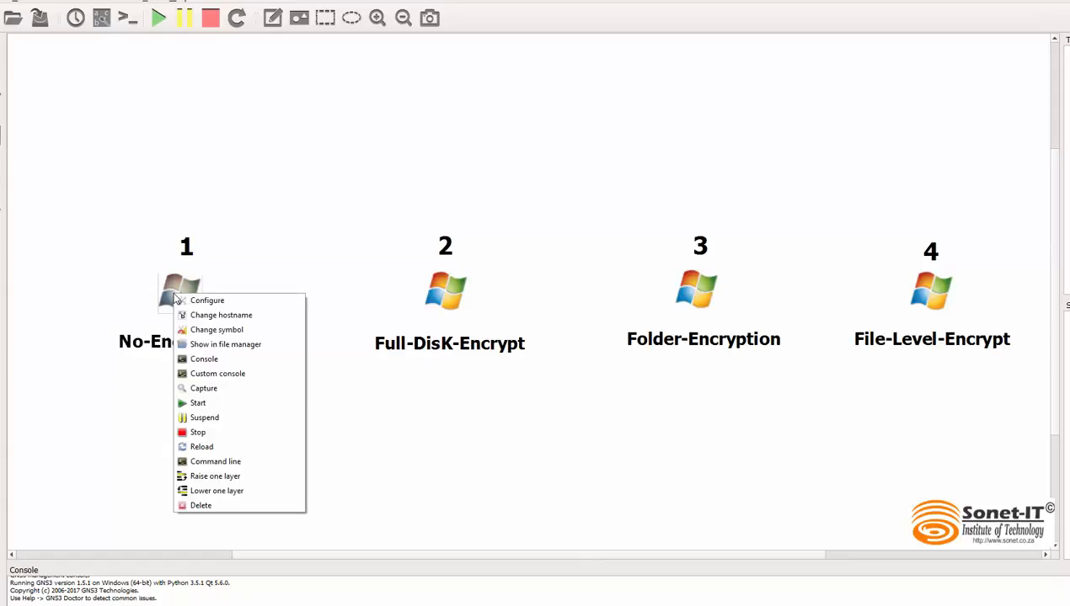
left_click(225, 302)
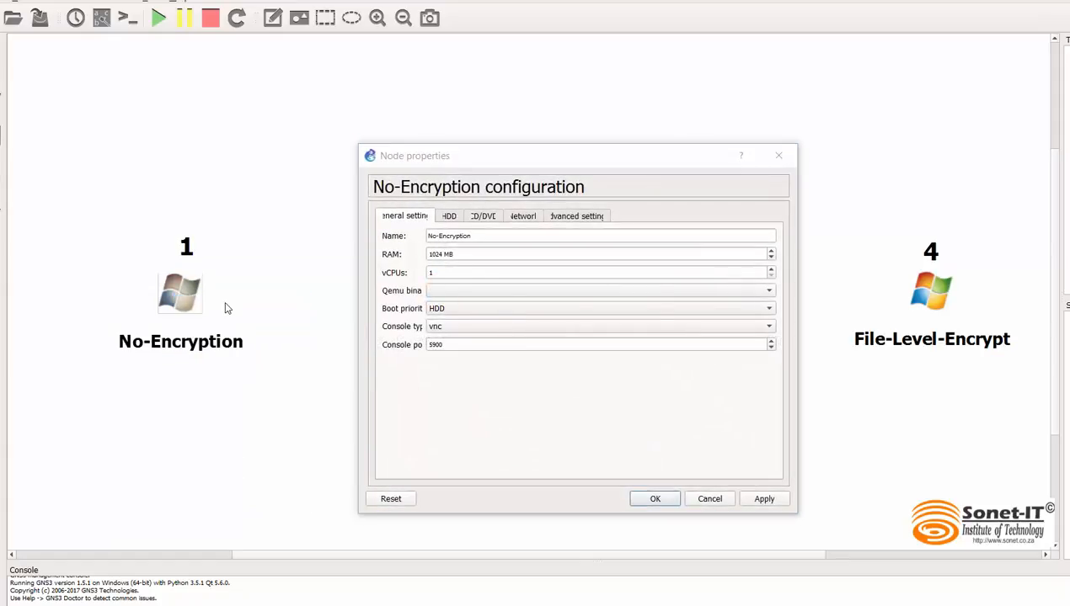
left_click(486, 217)
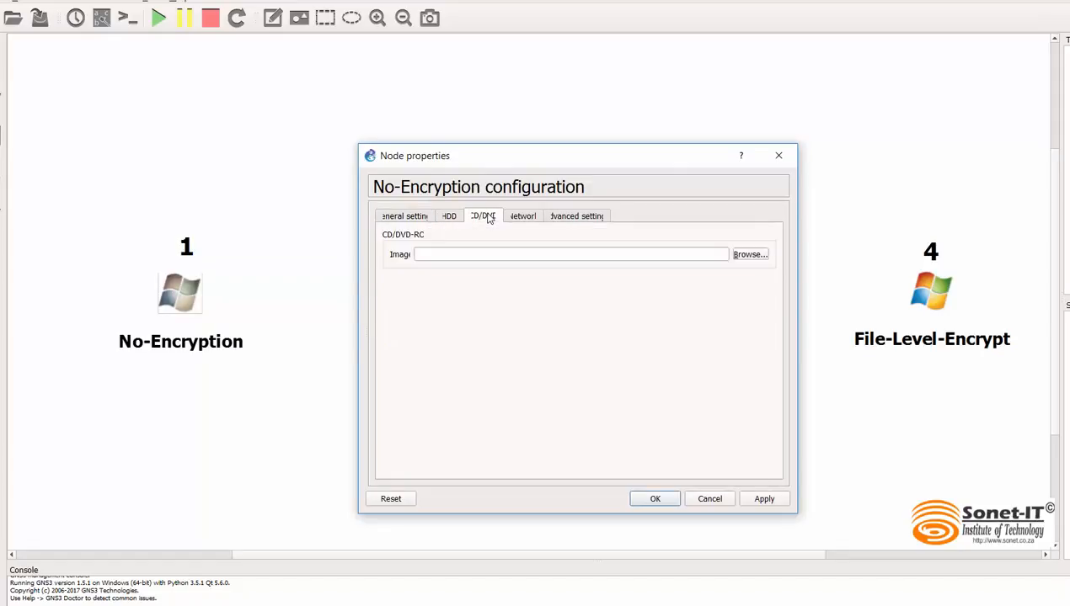
left_click(750, 256)
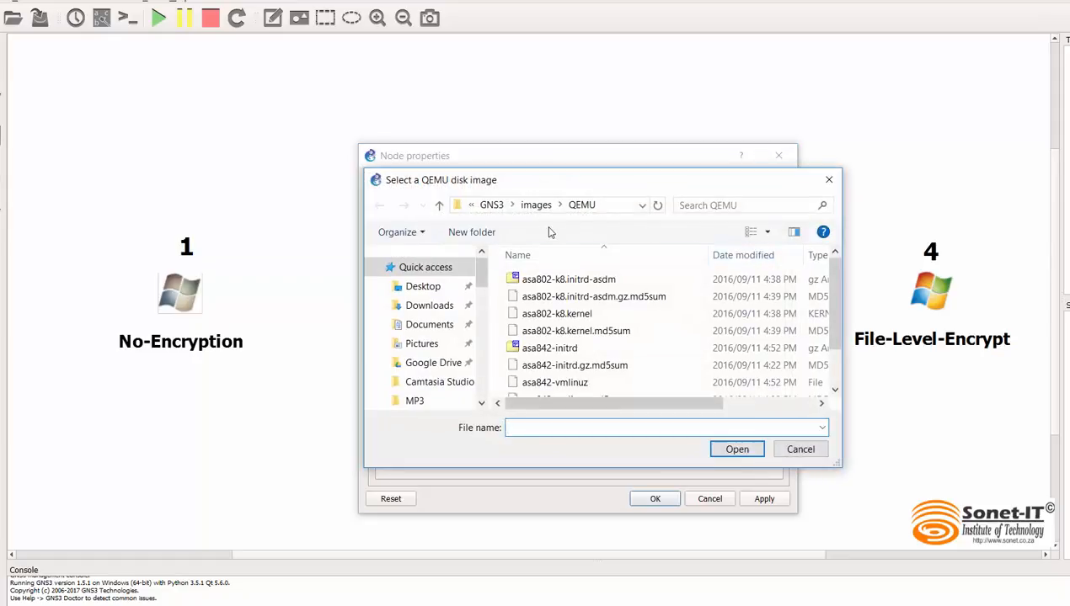
left_click(424, 287)
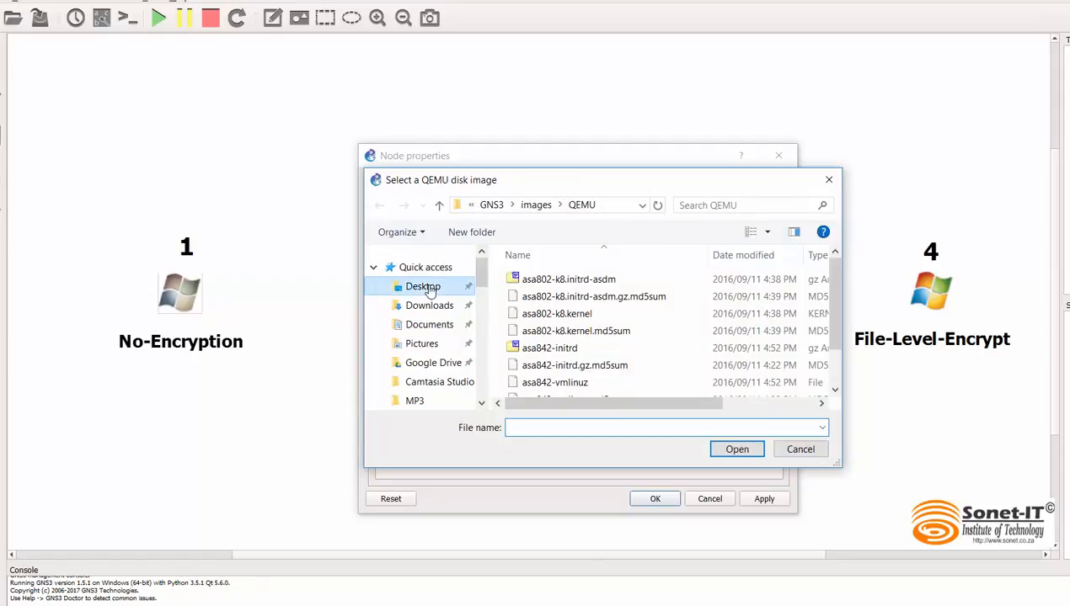
double_click(750, 289)
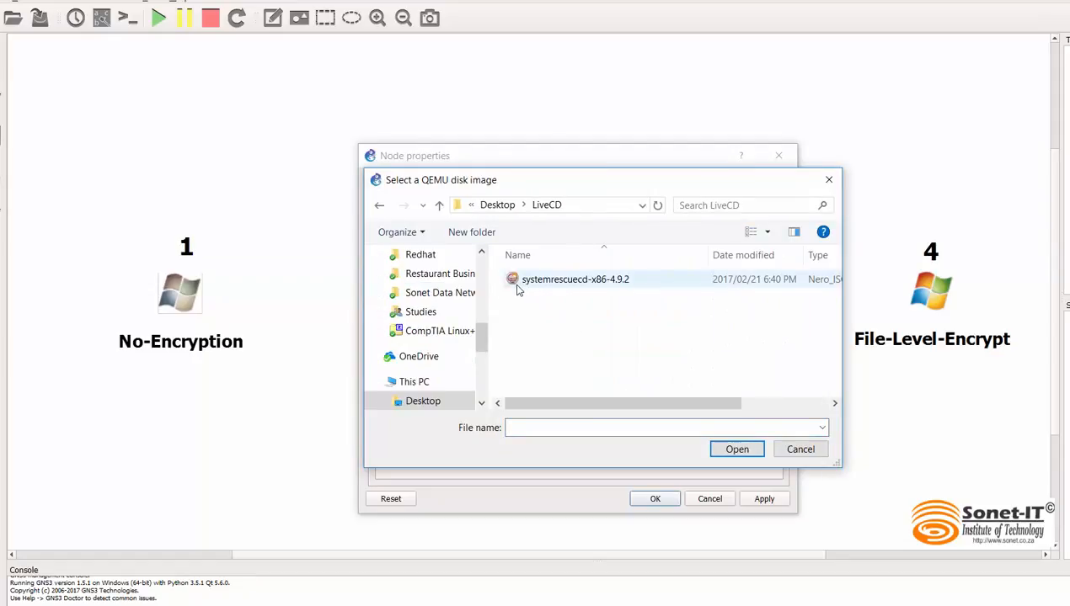
left_click(597, 285)
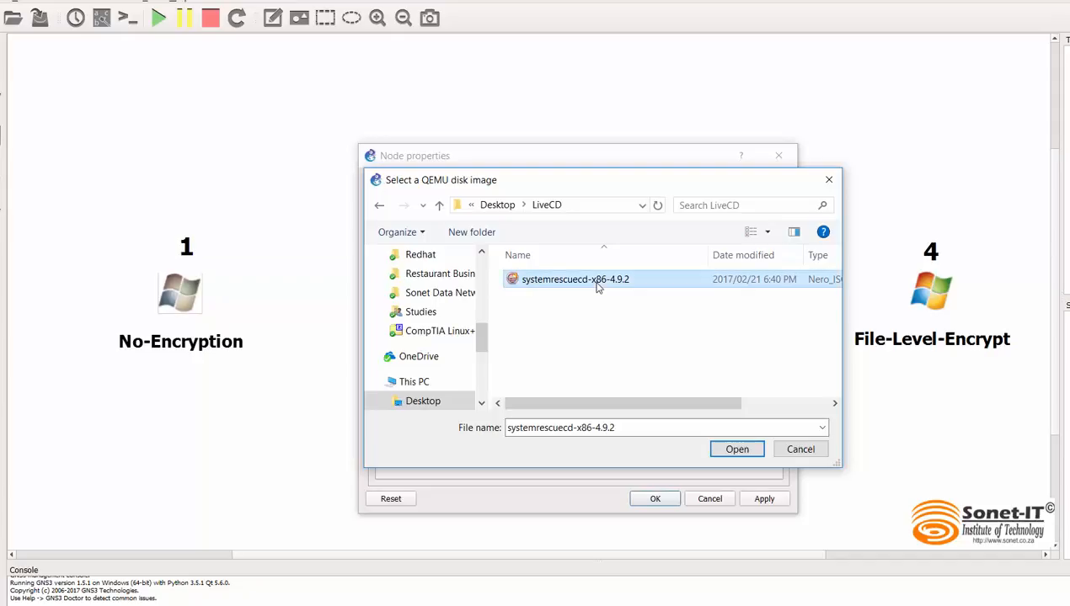
left_click(737, 450)
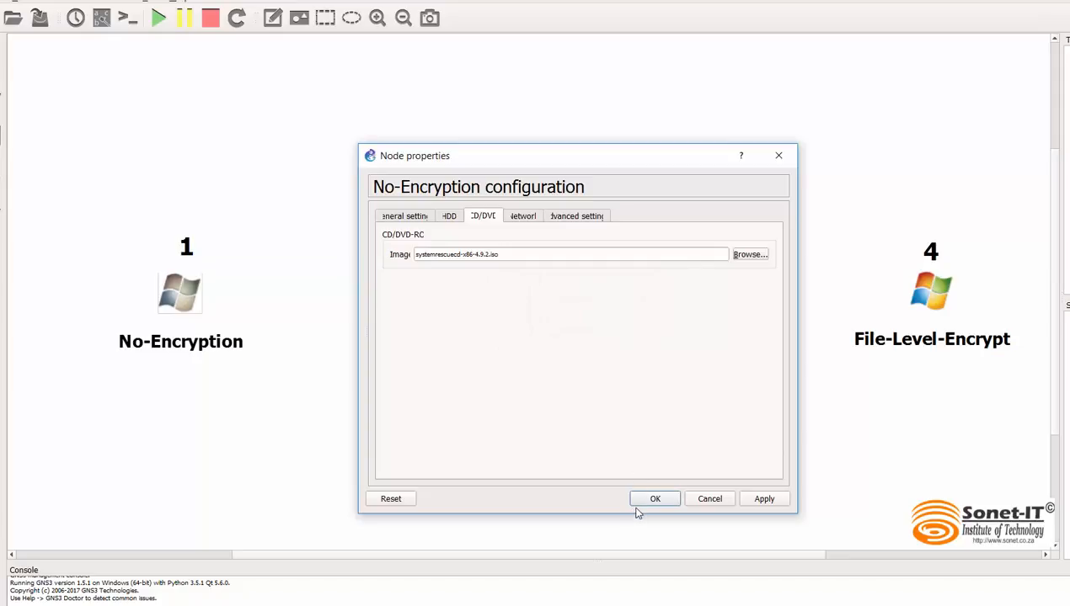
Step: Set the No-Encryption node's boot priority to CD/DVD-ROM and save the configuration
left_click(407, 219)
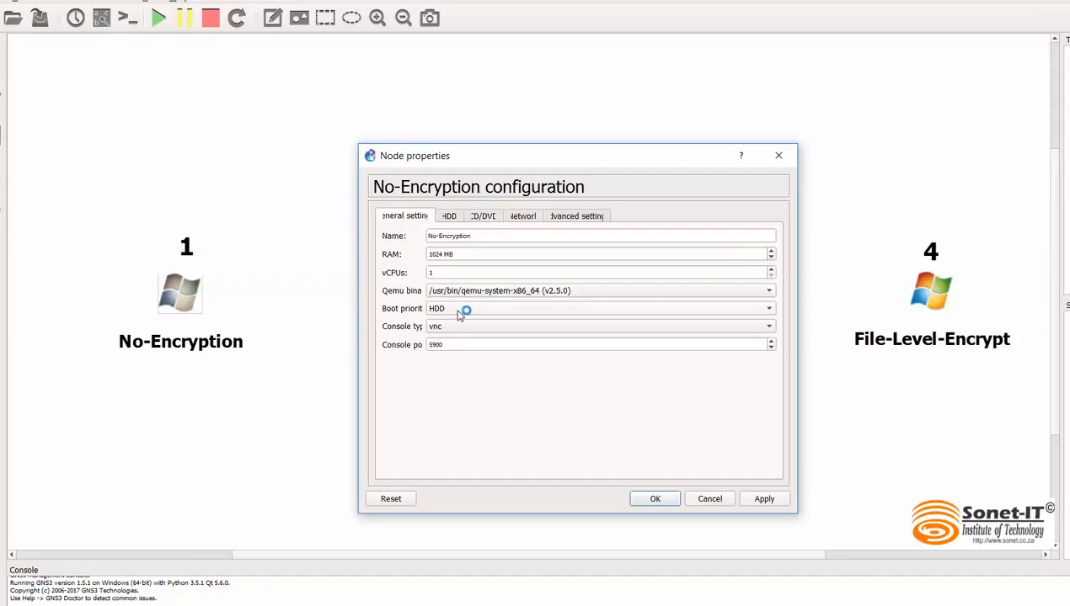
left_click(604, 309)
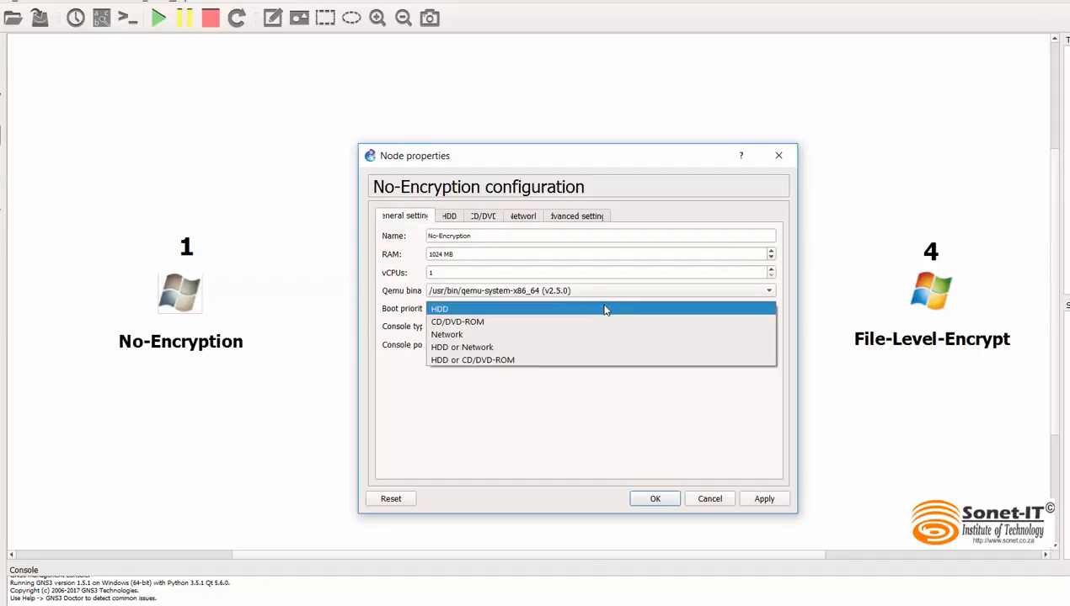
left_click(539, 323)
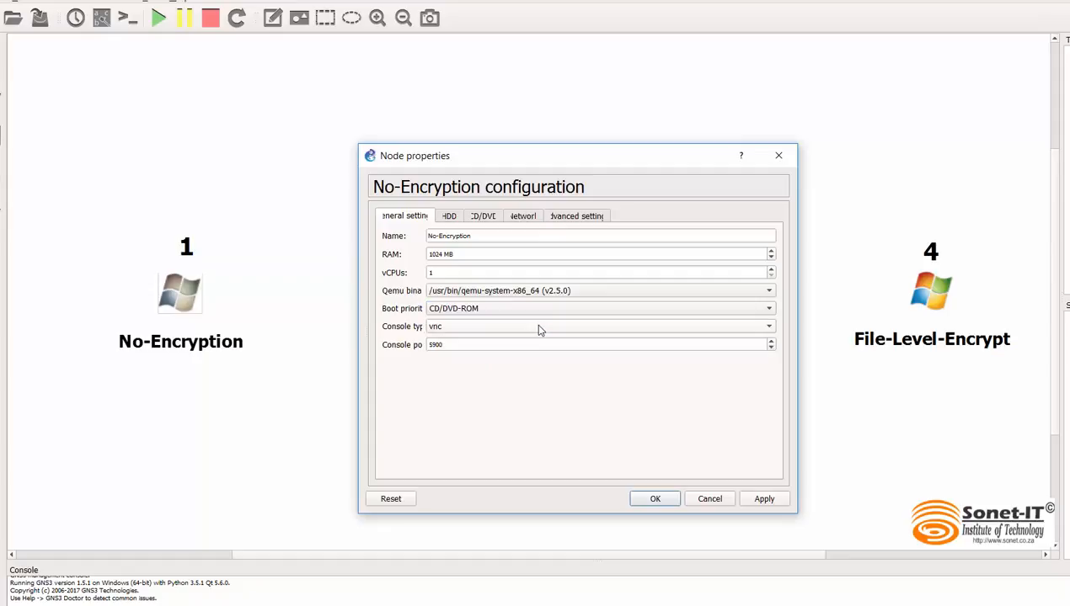
left_click(654, 499)
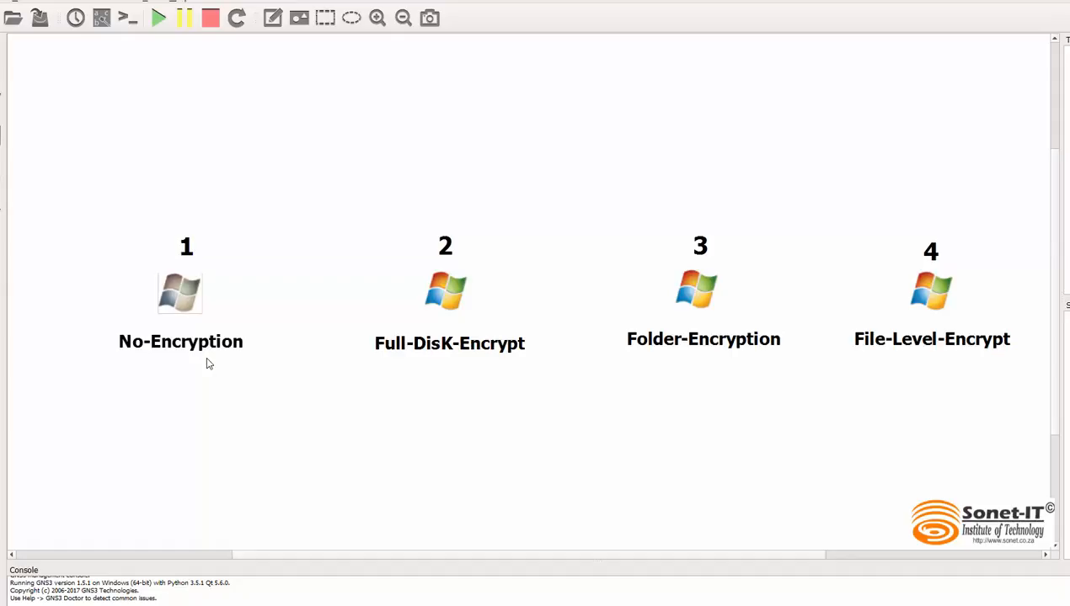
Step: Reopen the No-Encryption node's configuration and set its boot priority back to HDD
right_click(175, 292)
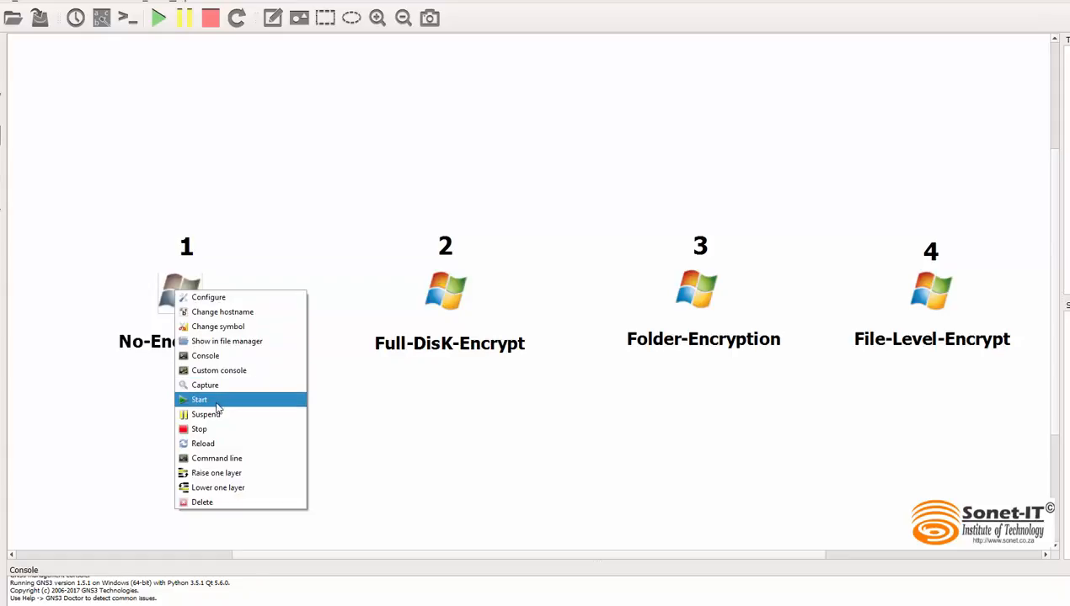
left_click(231, 299)
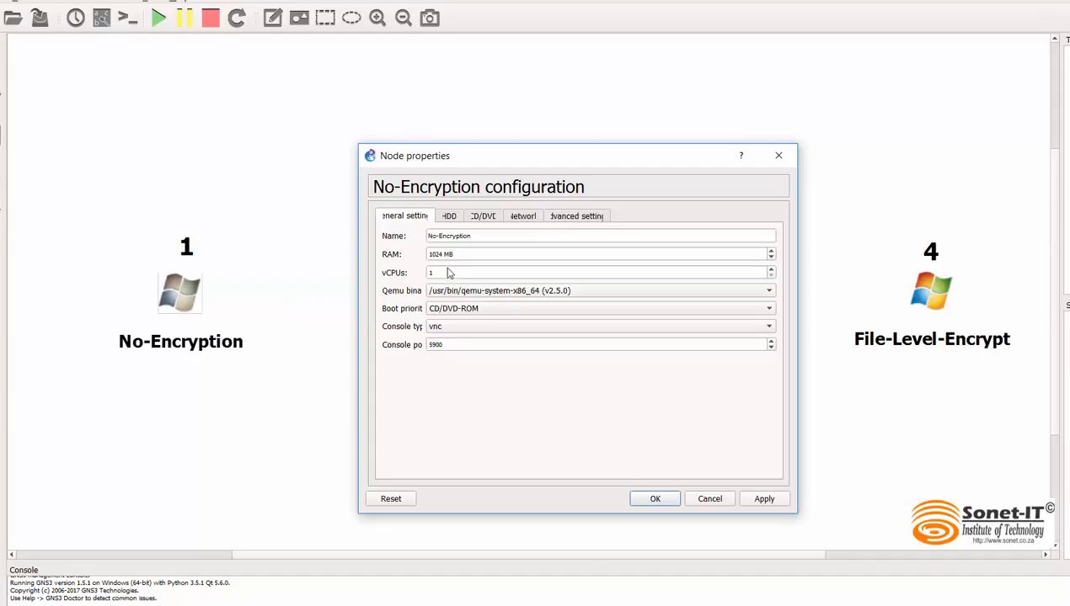
left_click(476, 312)
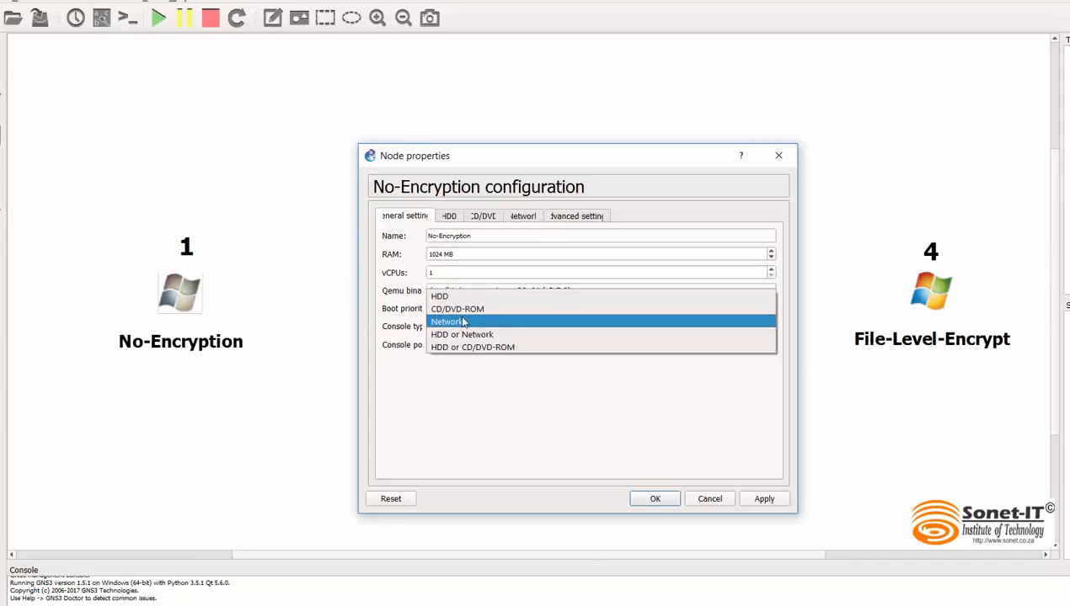
left_click(463, 302)
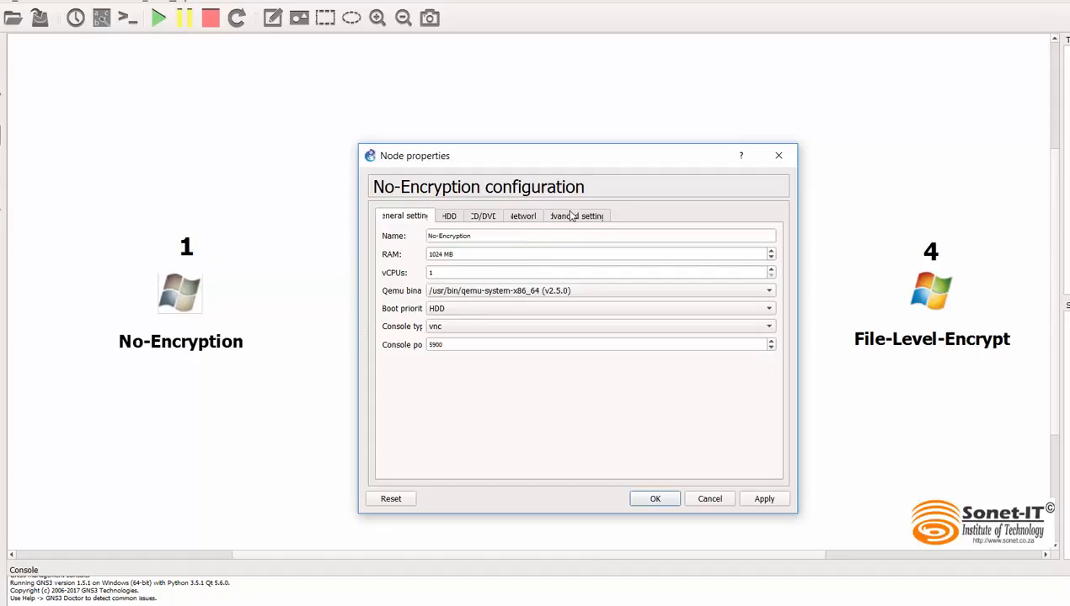
Step: Clear the CD/DVD image from the No-Encryption node's configuration and save the changes
left_click(484, 217)
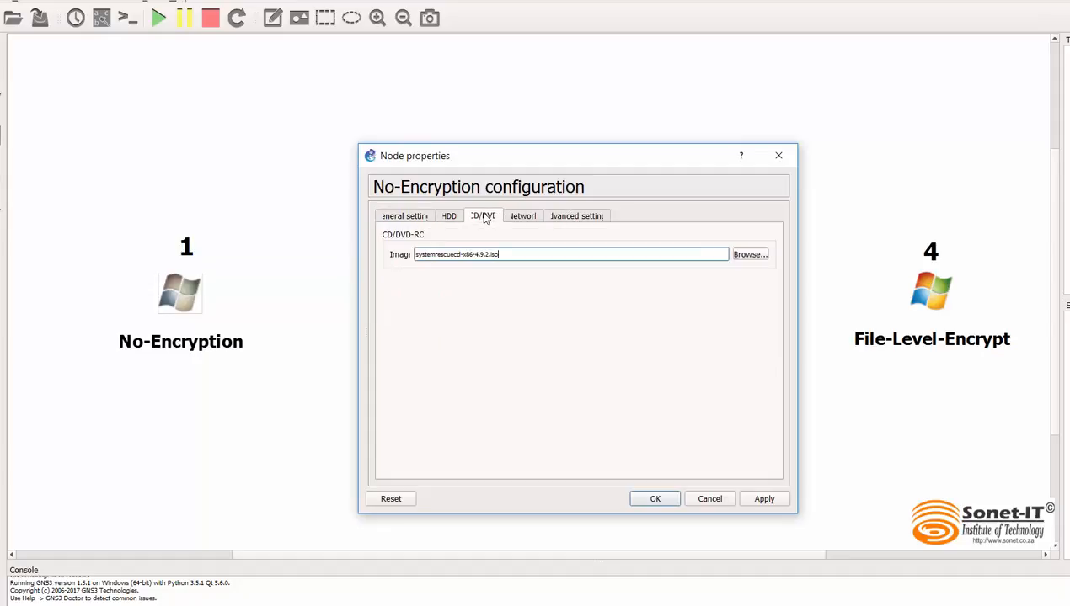
left_click_drag(497, 254, 366, 266)
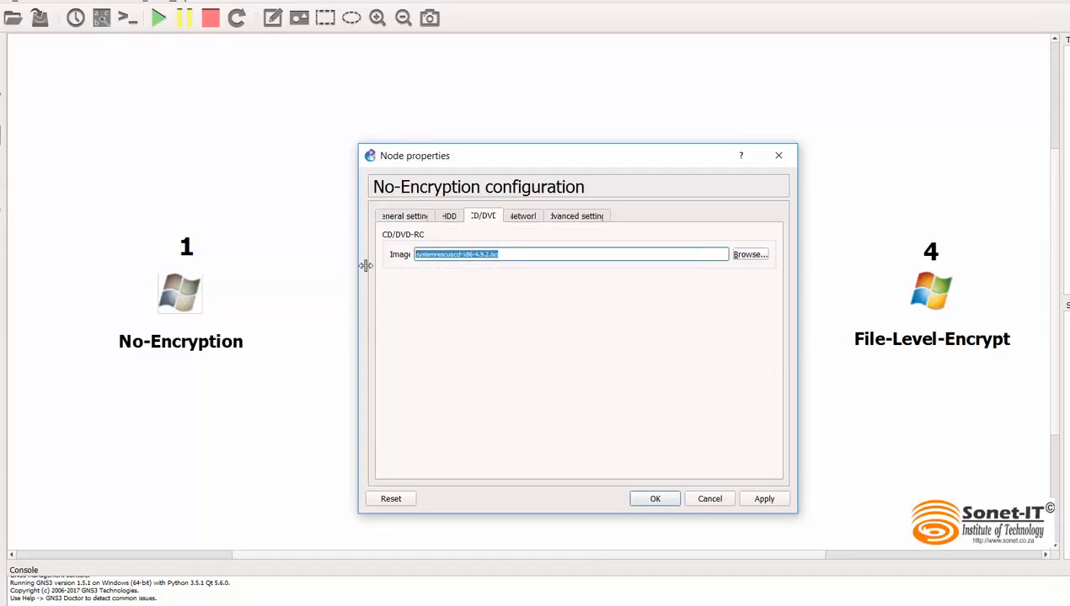
key("BackSpace")
left_click(413, 218)
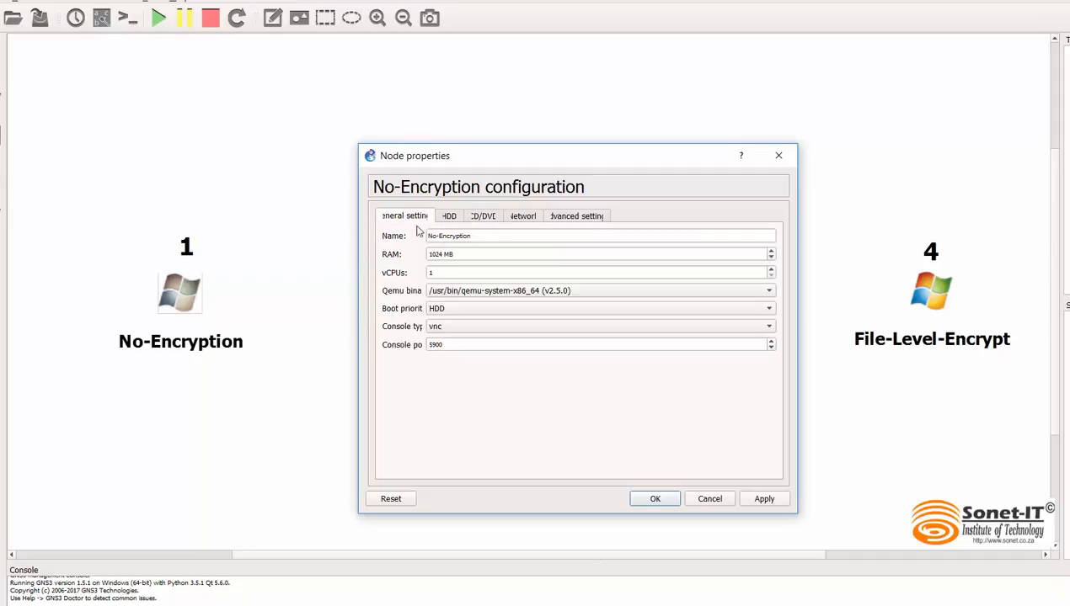
left_click(653, 499)
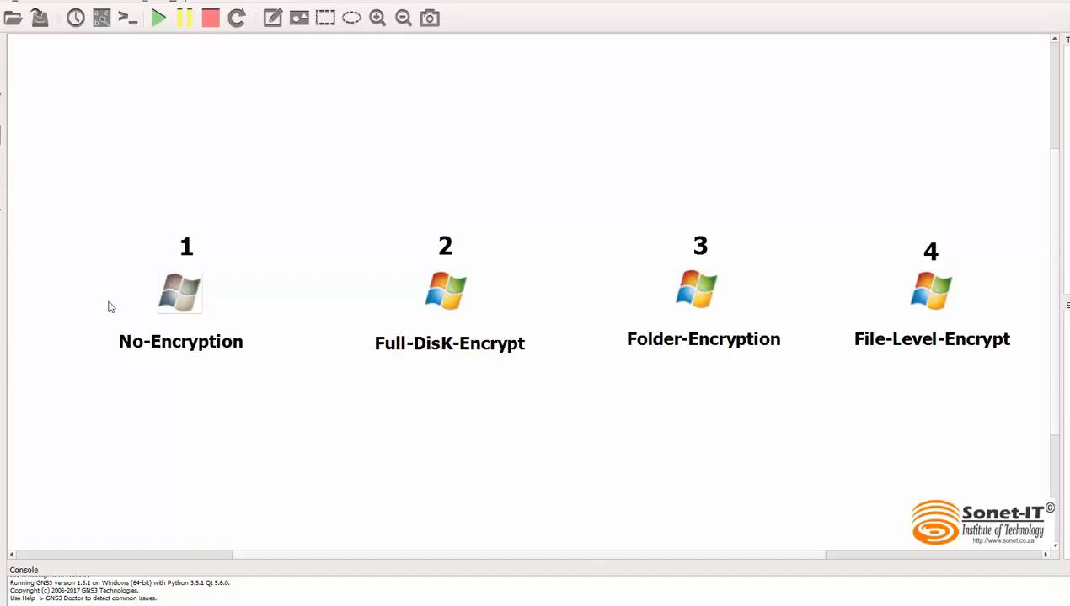
Step: Start the No-Encryption machine
right_click(179, 288)
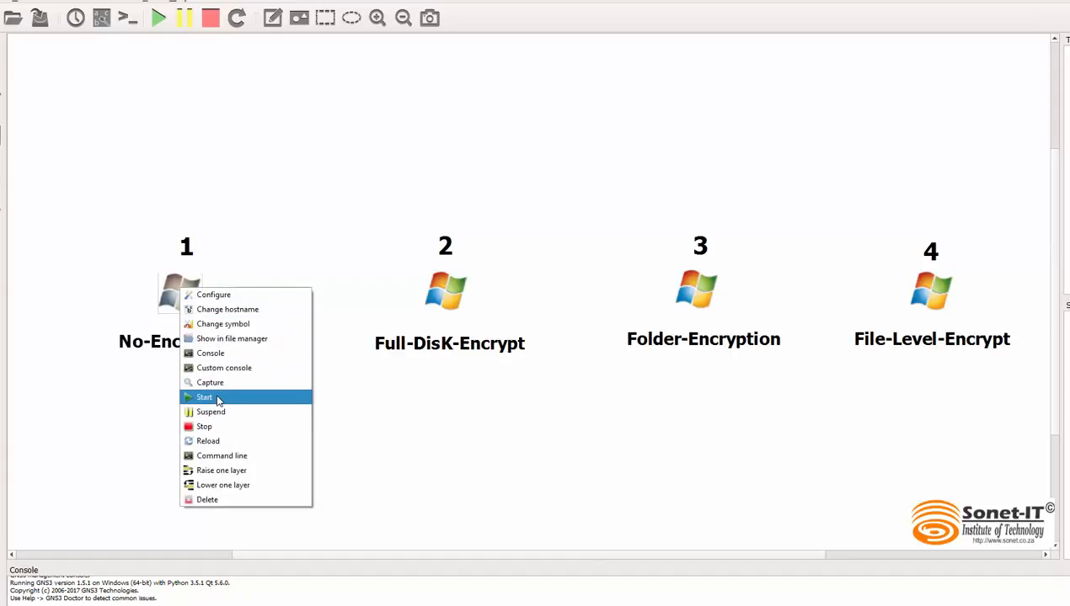
left_click(218, 400)
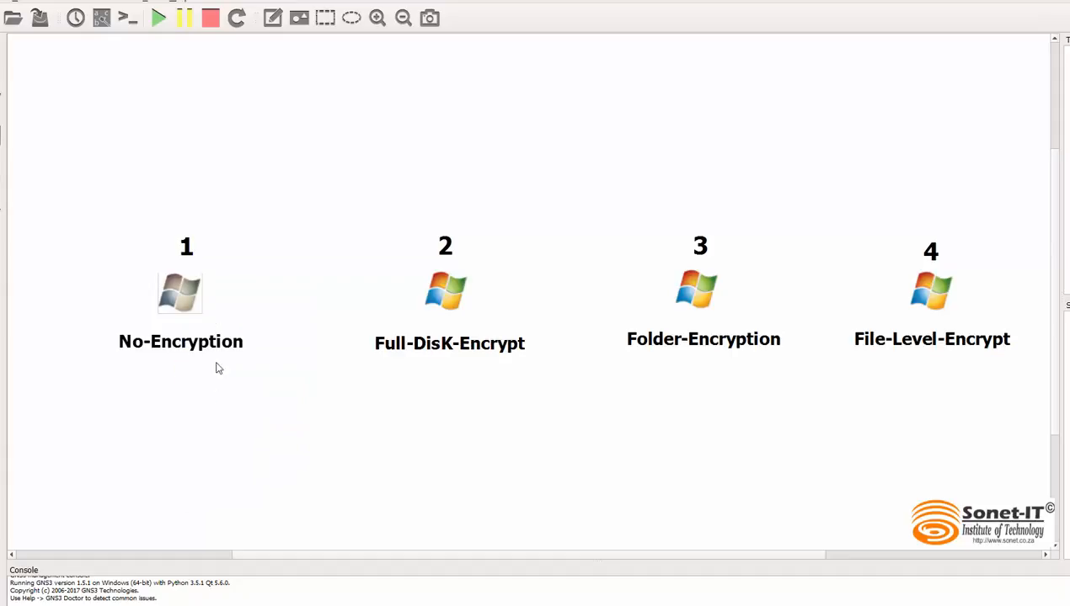
Step: Open the No-Encryption machine's console, start Windows normally, and shut it down from the login screen
double_click(181, 289)
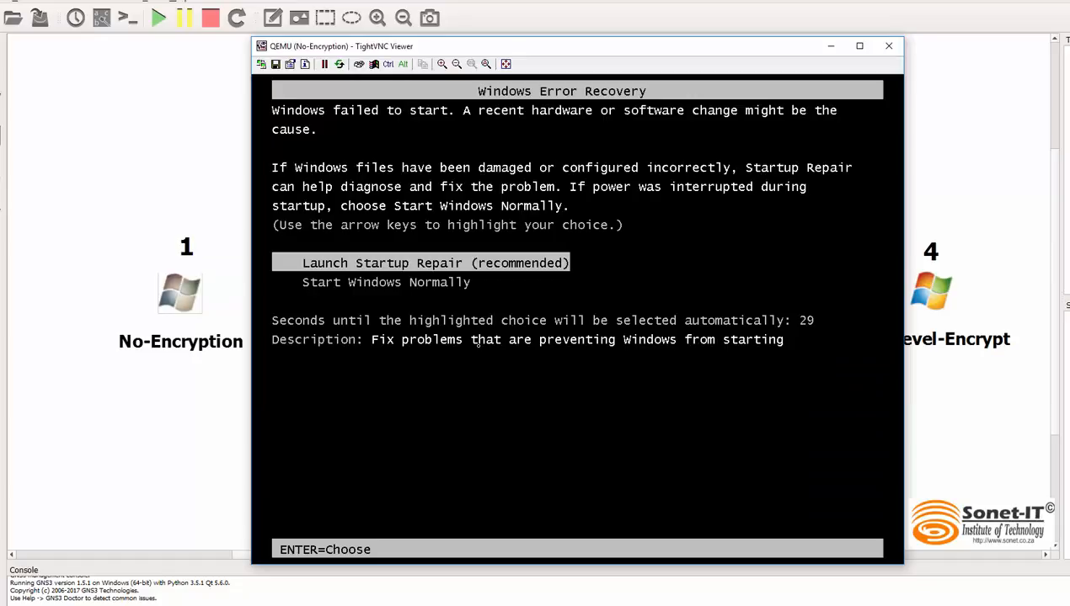
key("Down")
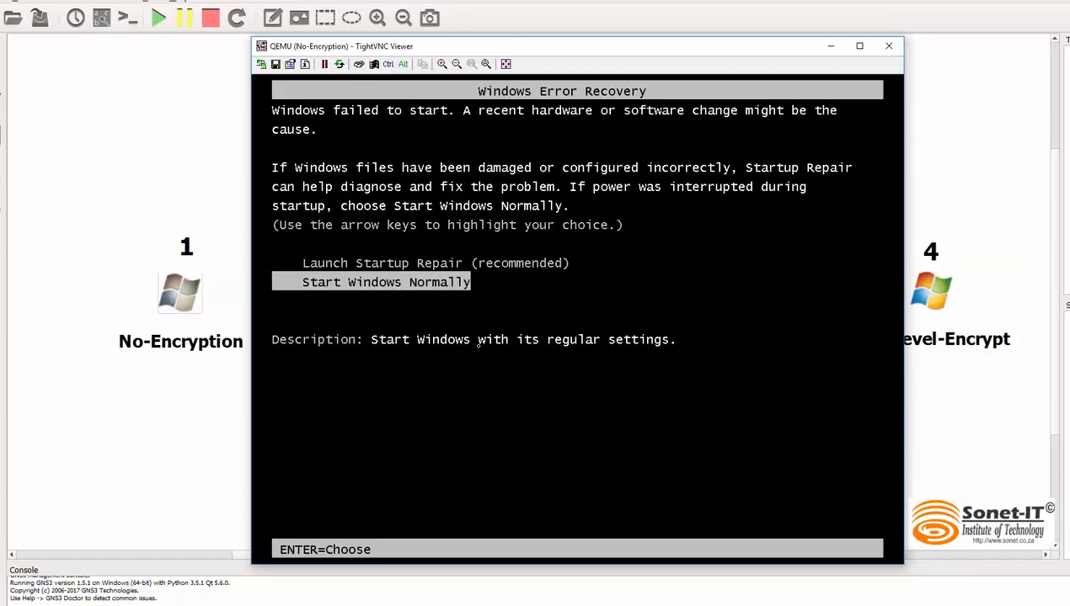
key("Return")
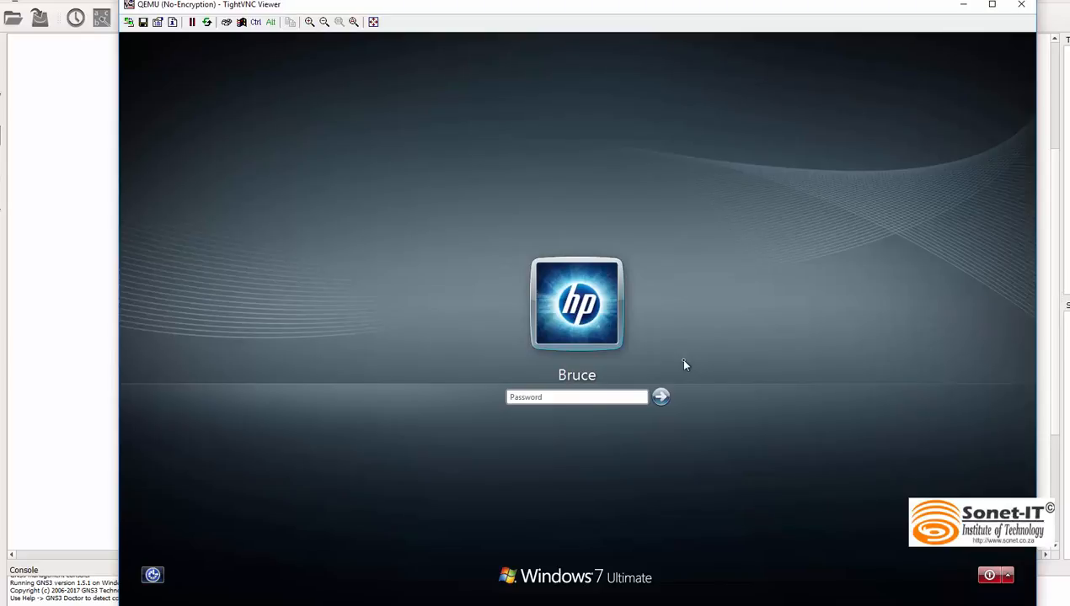
left_click(990, 578)
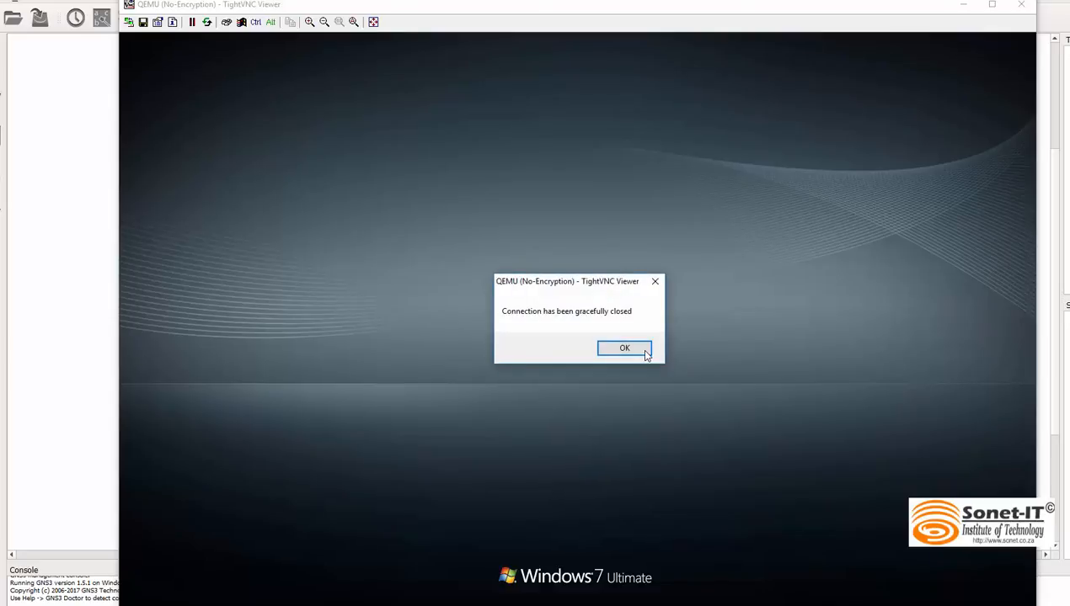
left_click(641, 352)
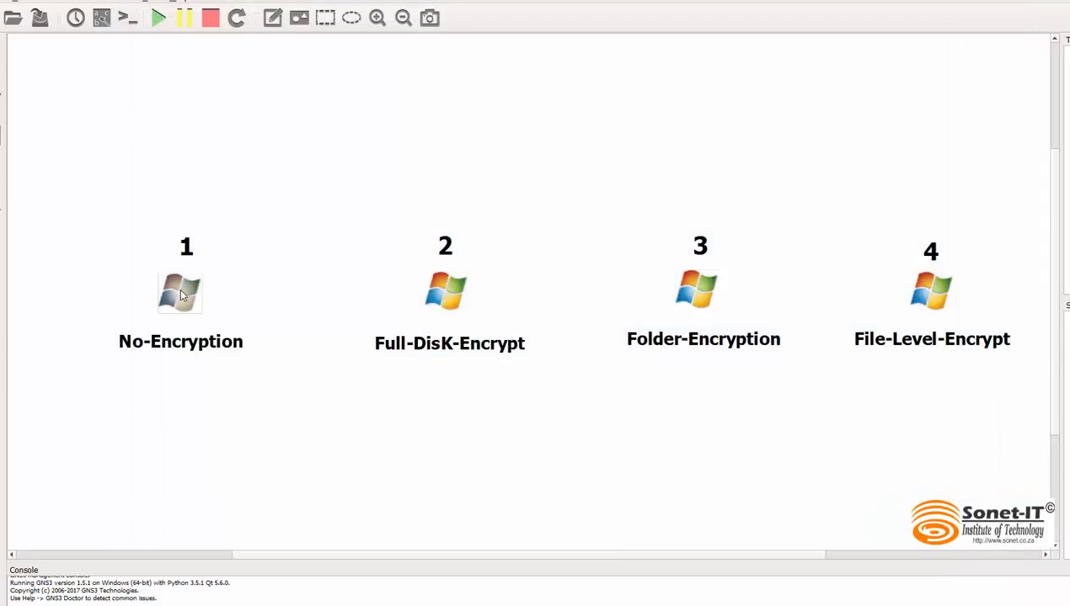
Step: Open the No-Encryption node's configuration and set its boot priority to CD/DVD-ROM
right_click(180, 295)
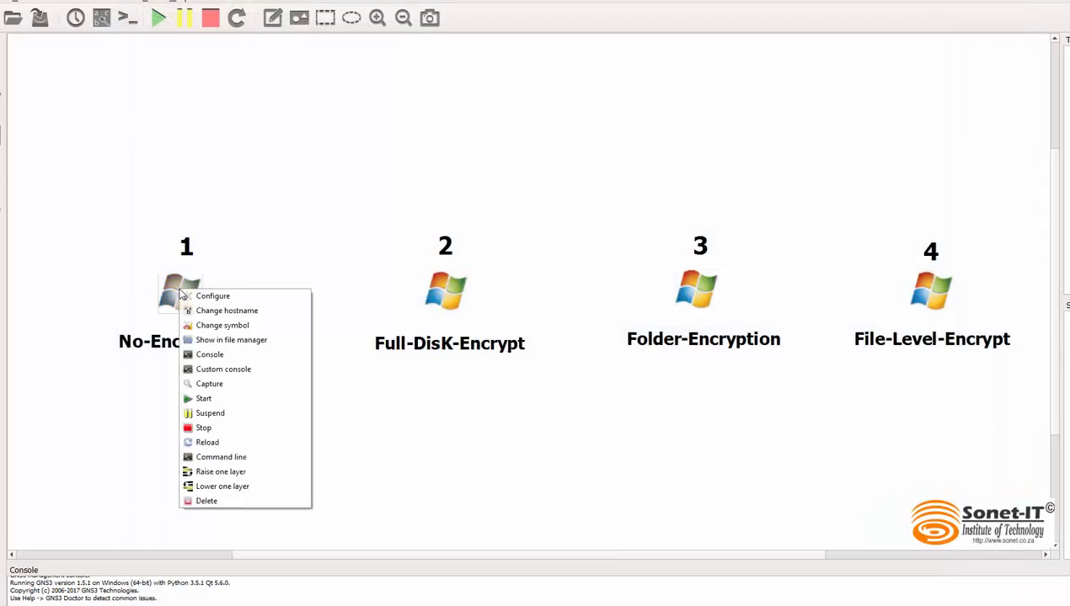
left_click(224, 299)
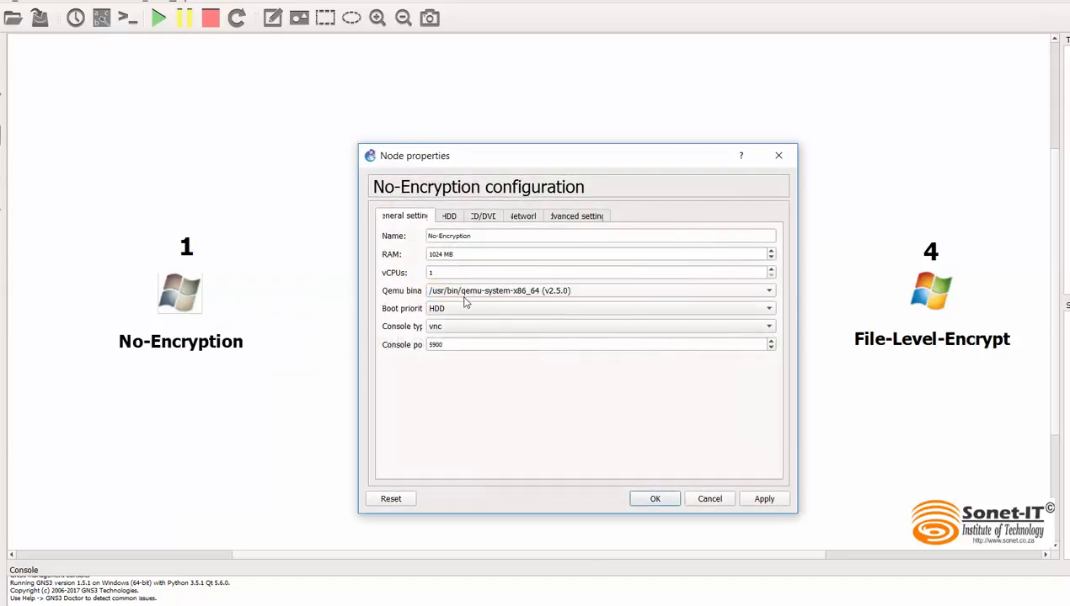
left_click(461, 309)
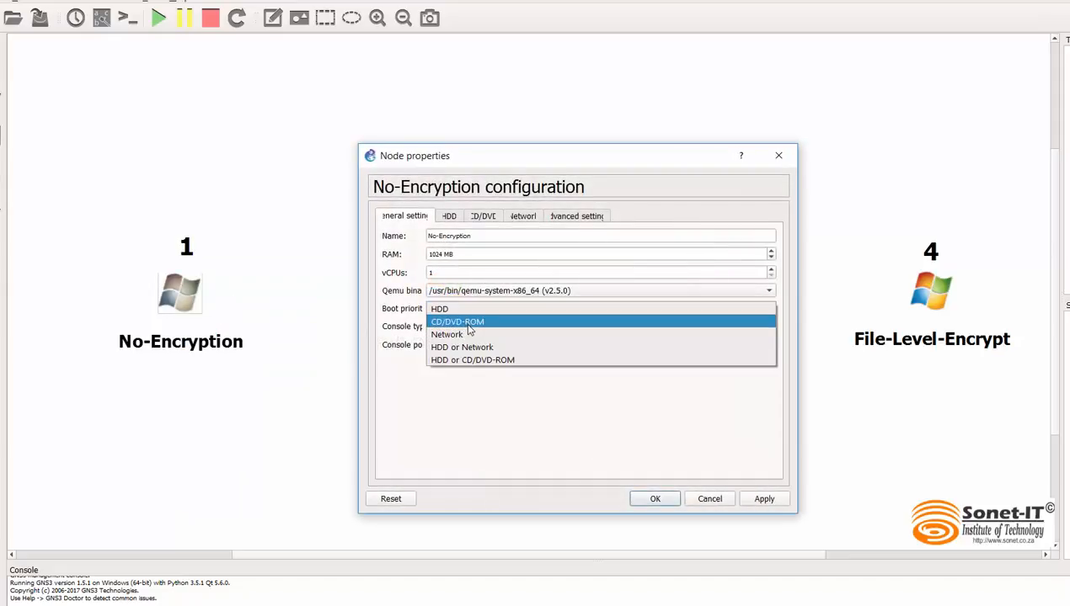
left_click(470, 325)
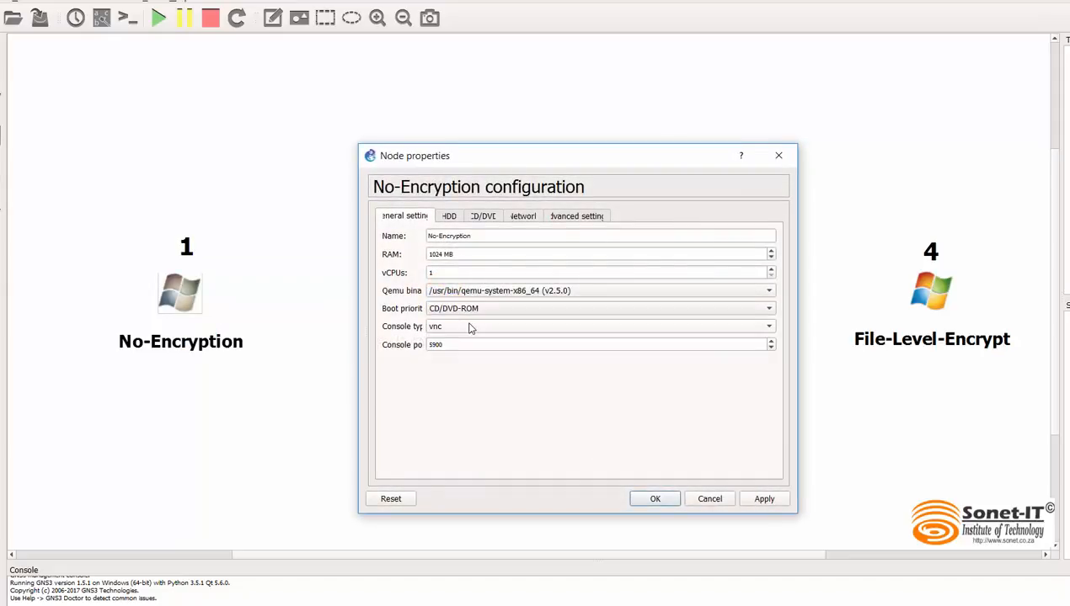
Step: Assign systemrescuecd-x86-4.9.2 from the LiveCD folder as the node's CD/DVD image and save the configuration
left_click(485, 218)
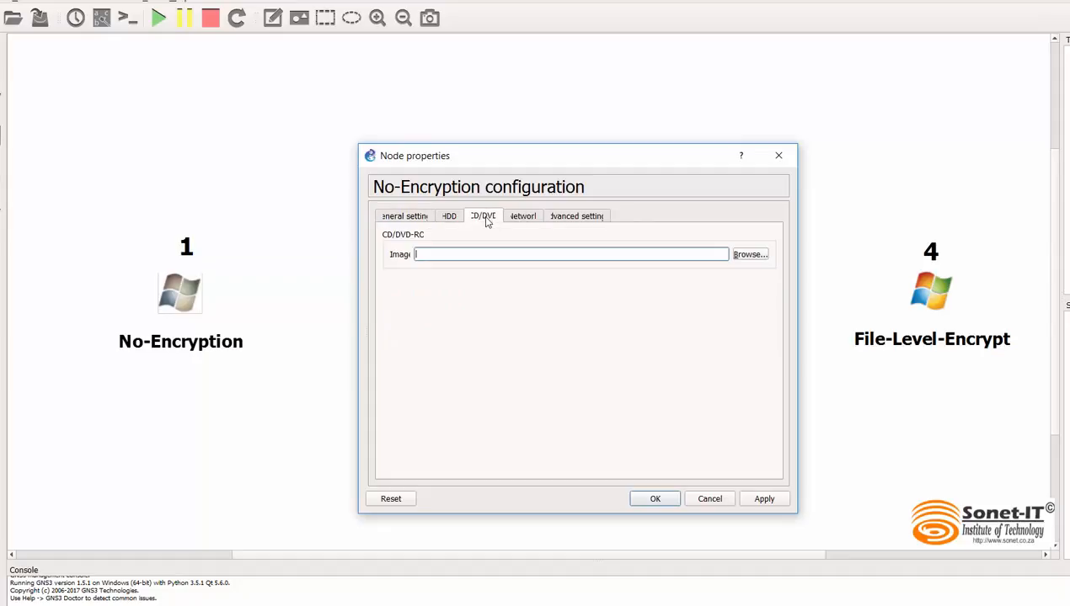
left_click(748, 256)
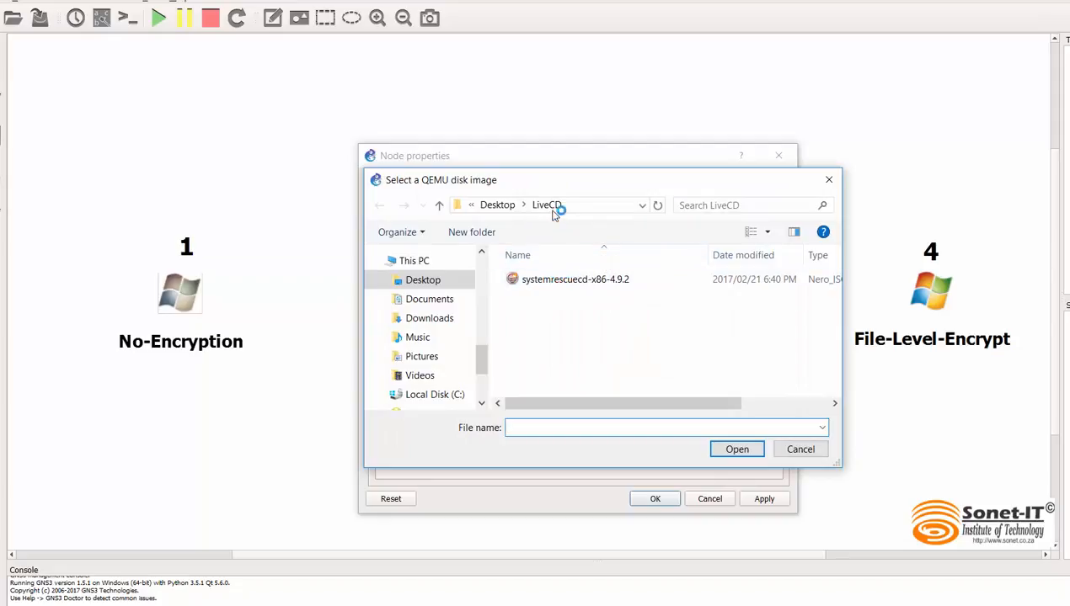
left_click(544, 281)
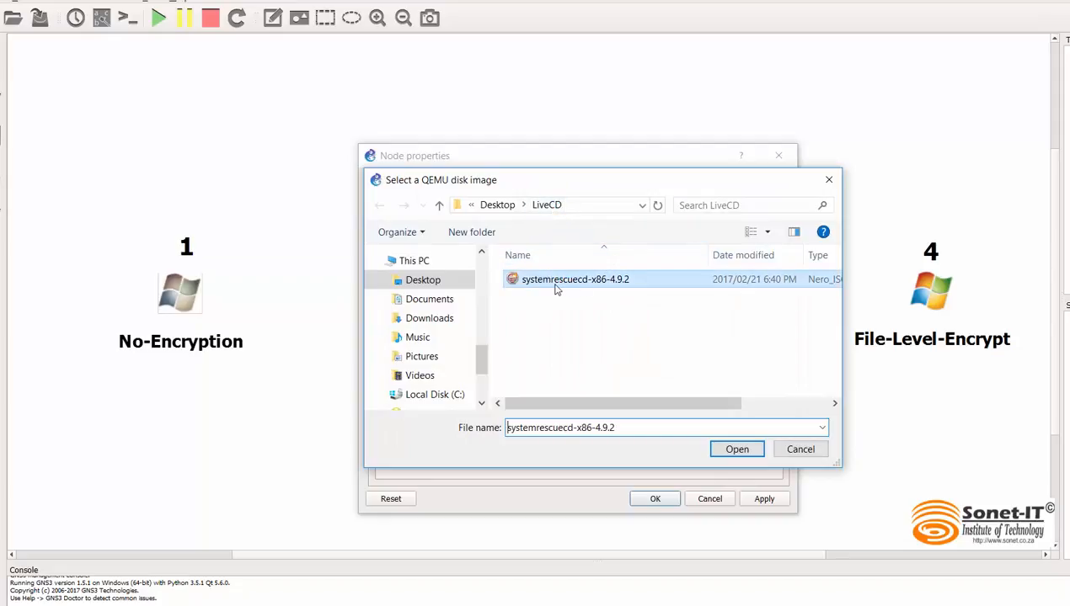
left_click(726, 453)
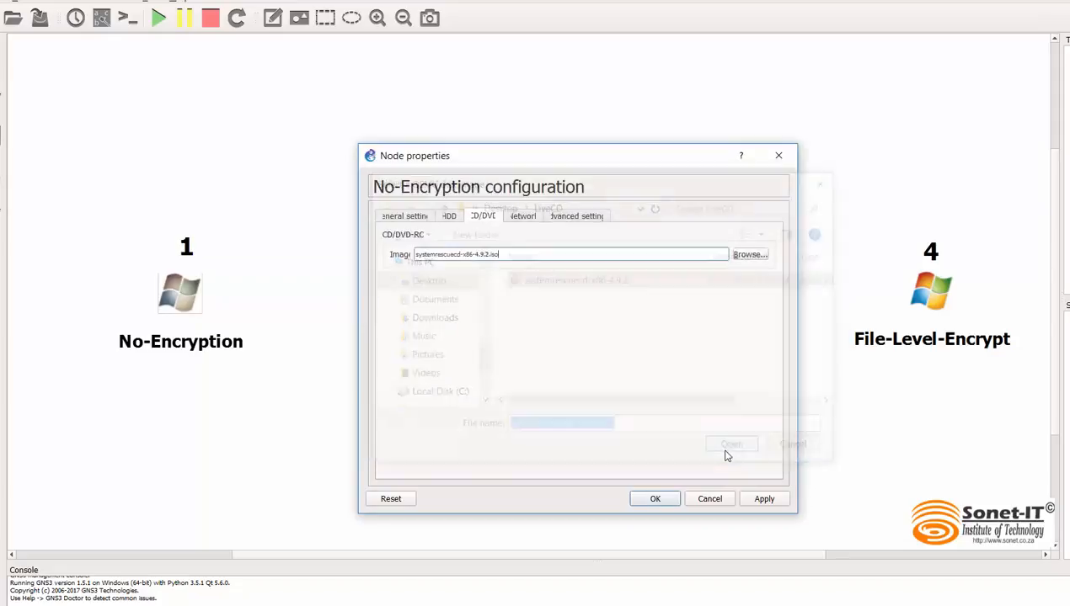
left_click(654, 499)
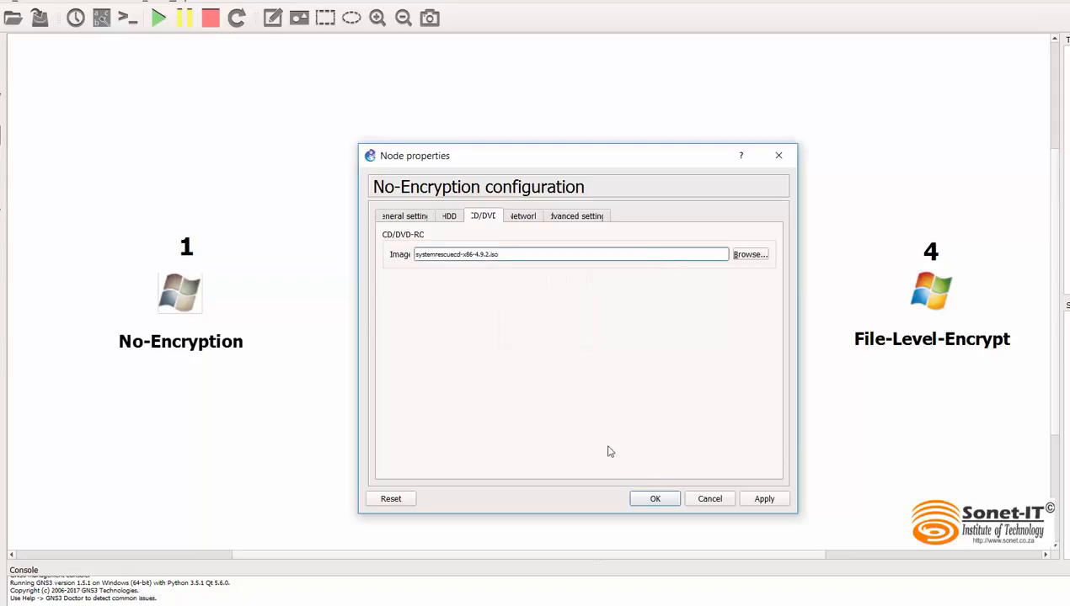
left_click(654, 500)
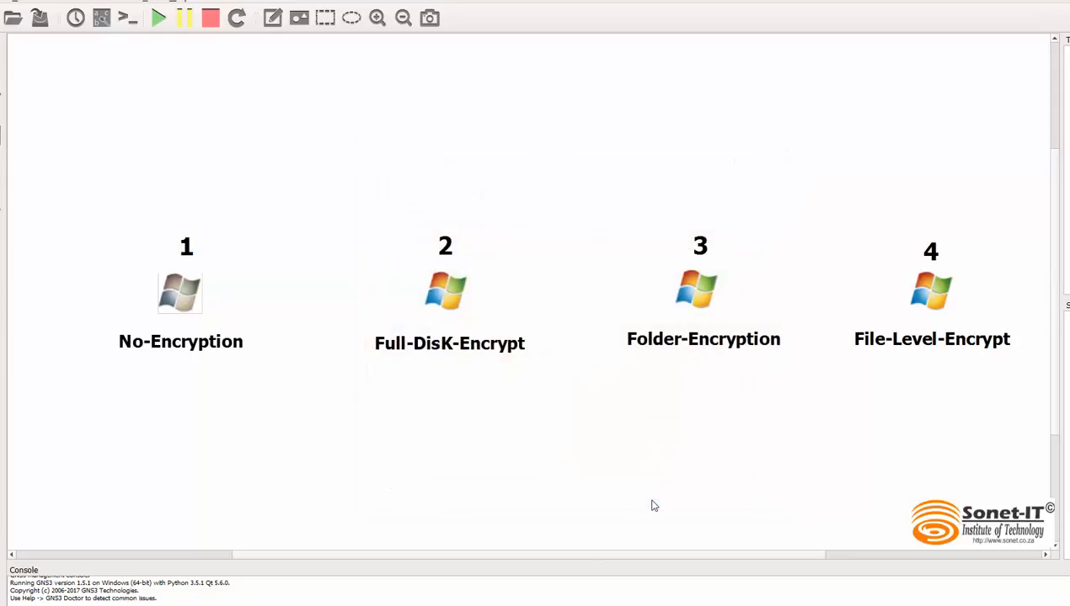
Step: Start the No-Encryption machine and boot SystemRescueCd in its console with the default boot options and default keymap
right_click(181, 291)
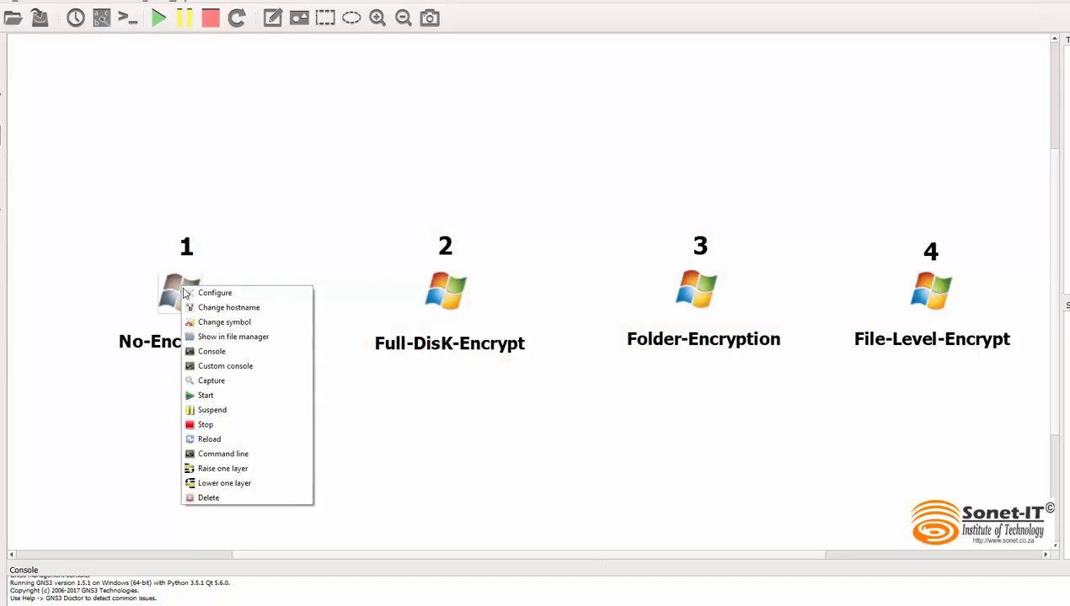
left_click(234, 396)
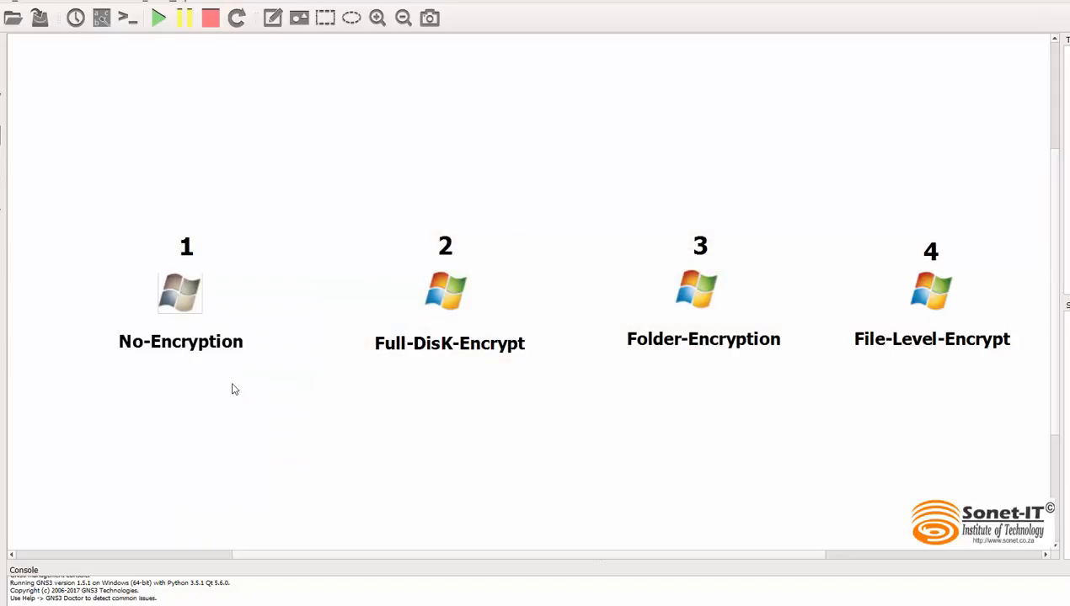
double_click(182, 292)
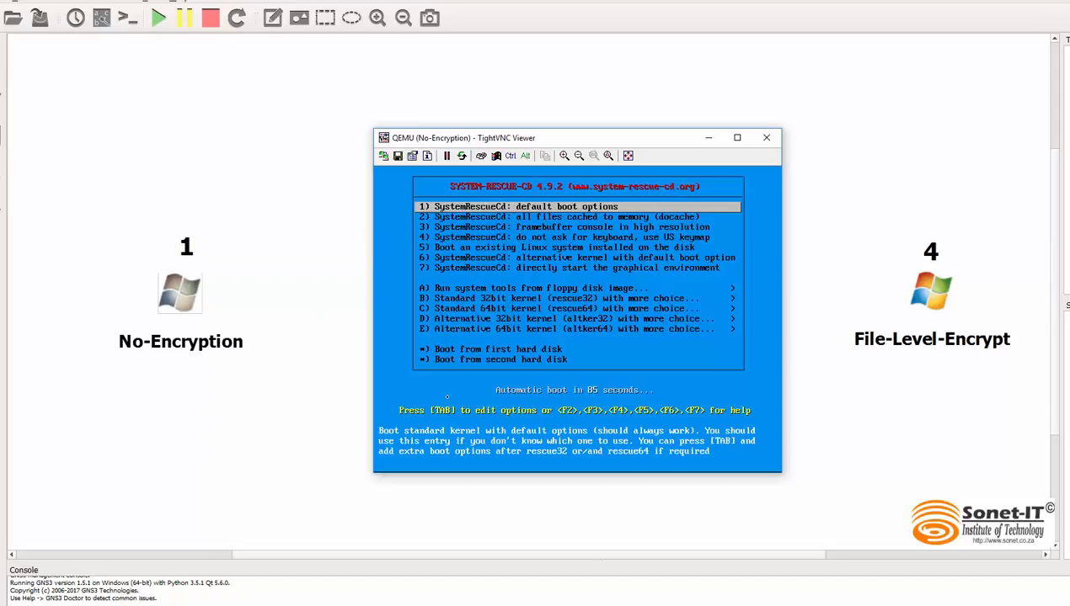
key("Return")
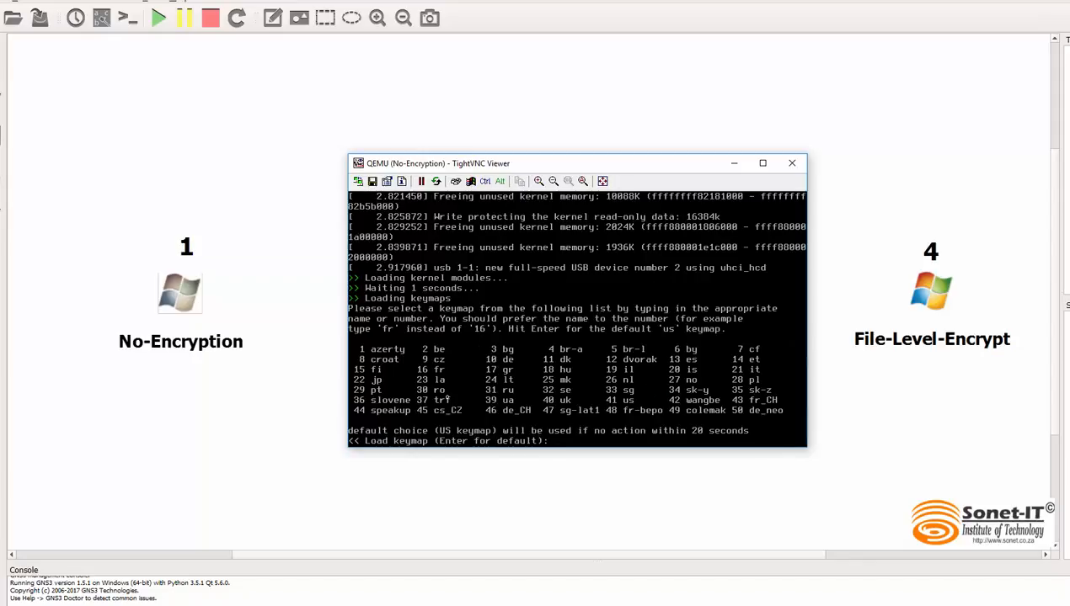
key("Return")
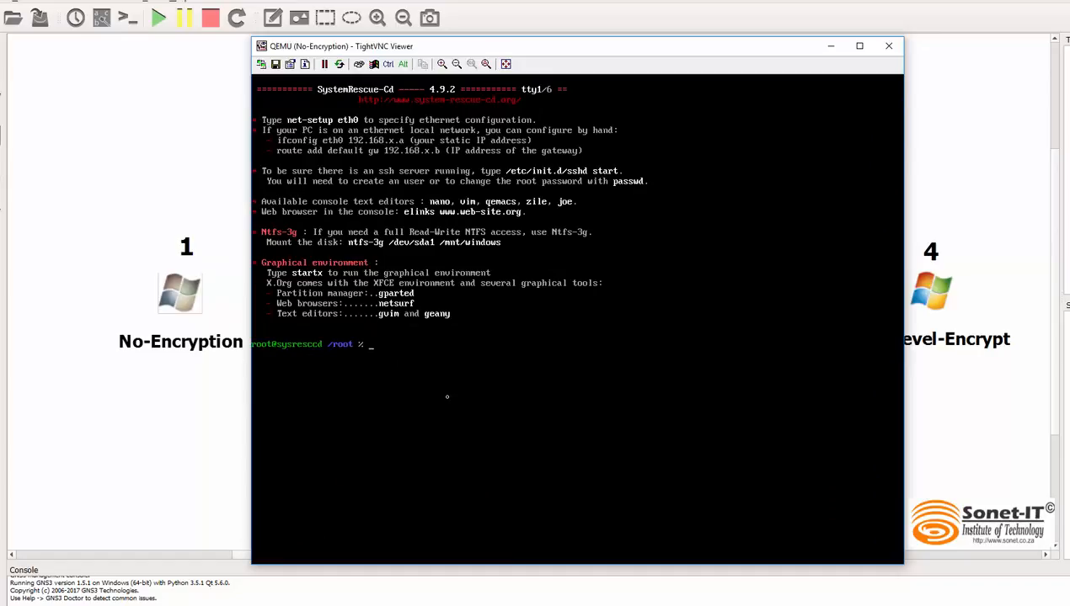
Step: Clear the terminal and list the machine's disks and partitions with lsblk
type("clear")
key("Return")
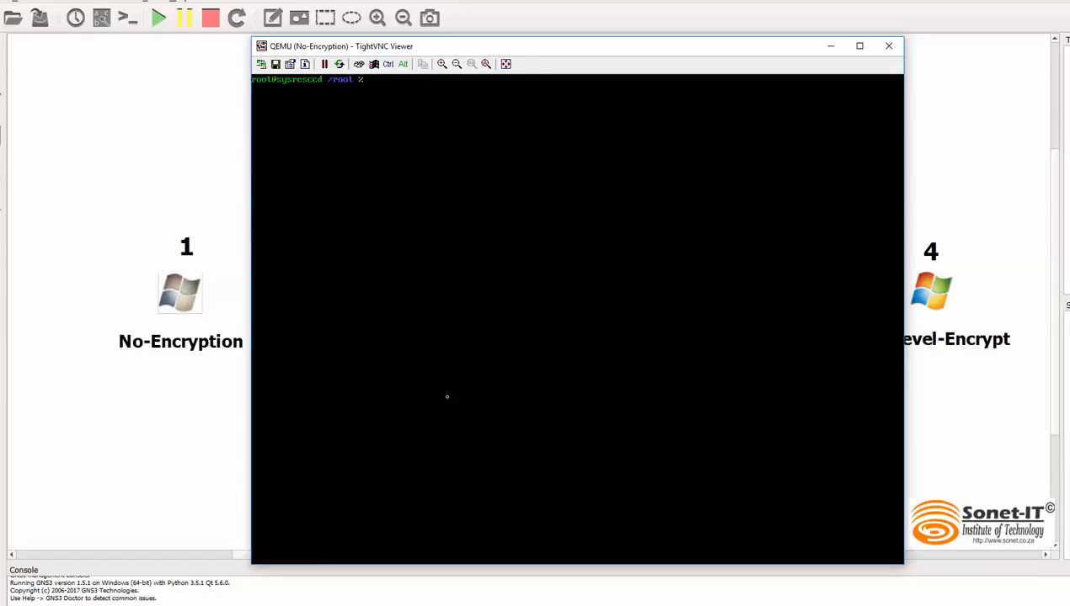
type("lsblk")
key("Return")
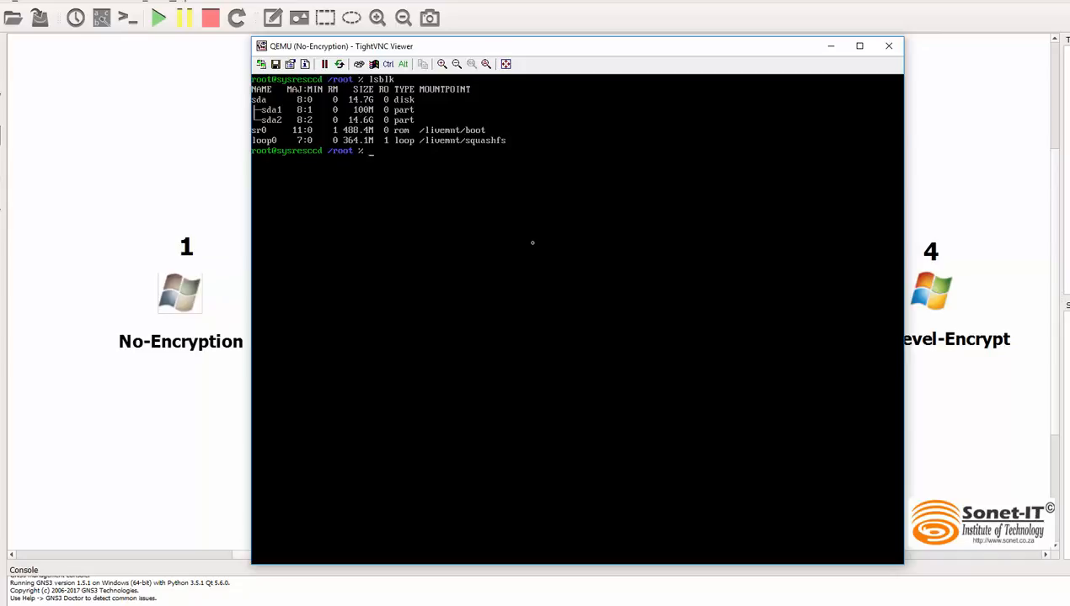
Step: List the contents of the /media directory with ls
type("ls /media/")
key("BackSpace")
key("Return")
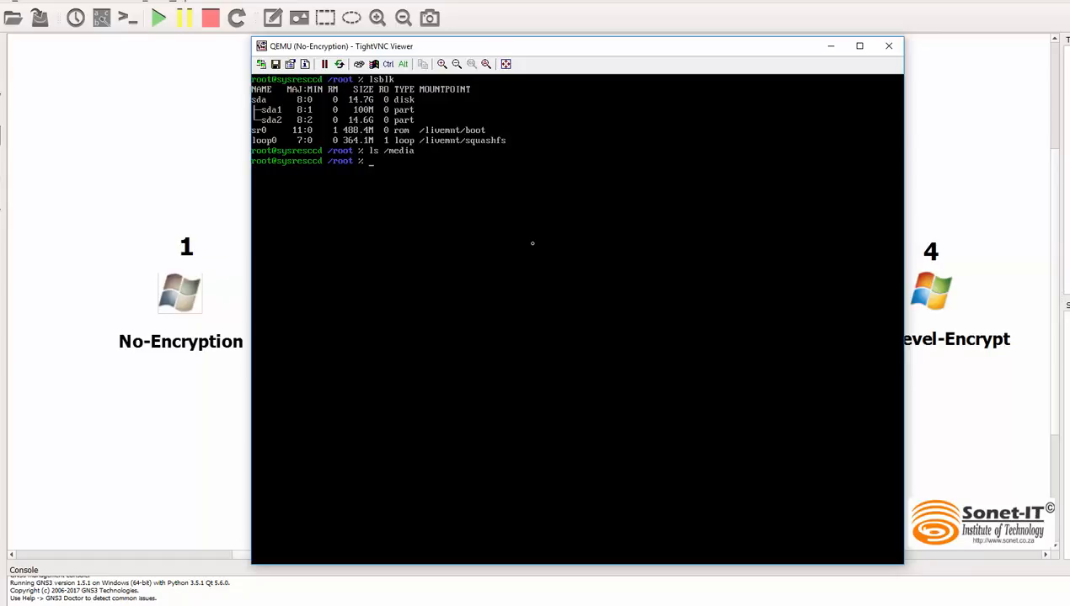
Step: Mount the partition /dev/sda2 on /media
type("mount /dev/sda2 /media")
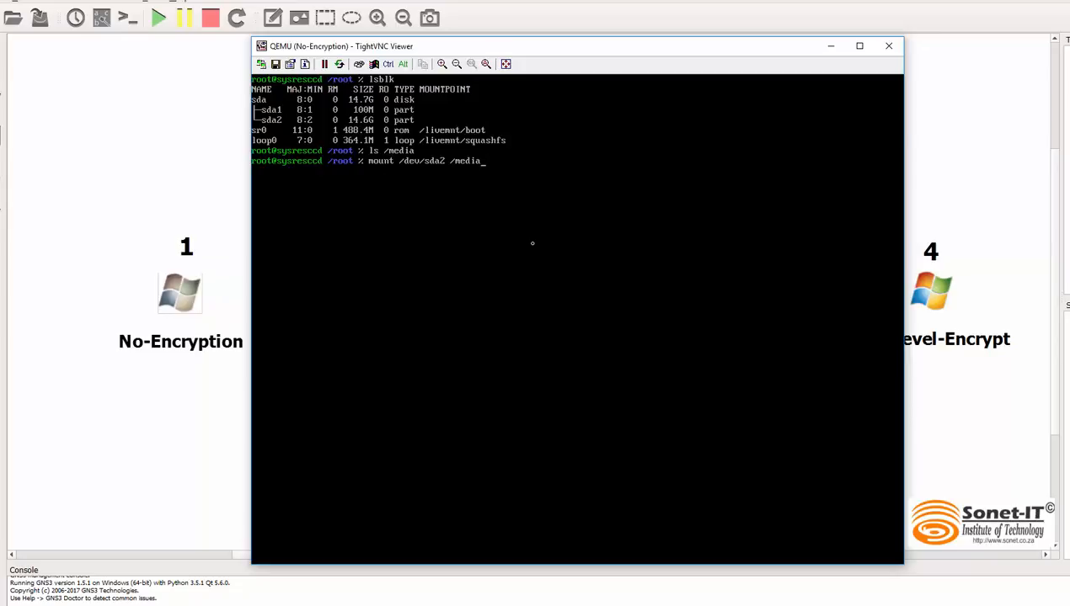
key("Return")
Step: List the files of the mounted Windows partition in /media
type("ls")
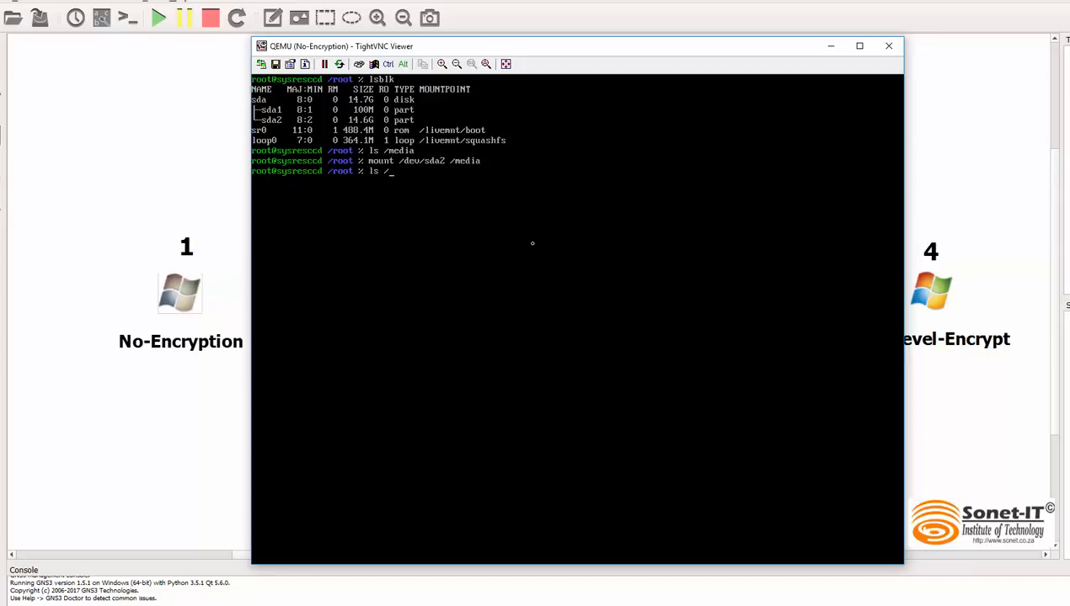
type(" /media/")
key("Return")
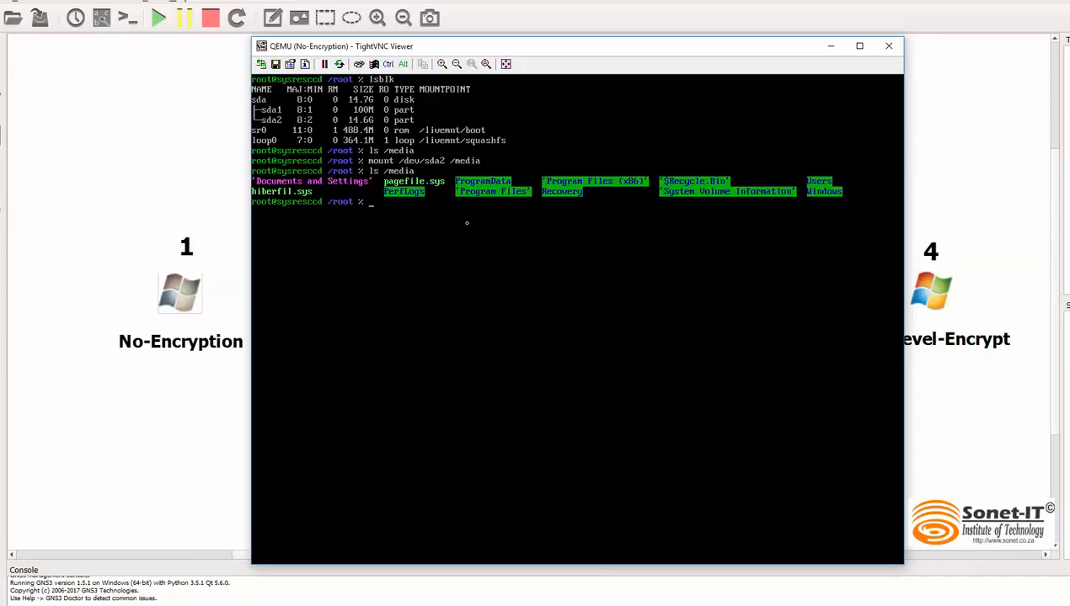
Step: Enter a cd command to change into a directory under /media
type("cd /media/beu")
key("BackSpace")
key("BackSpace")
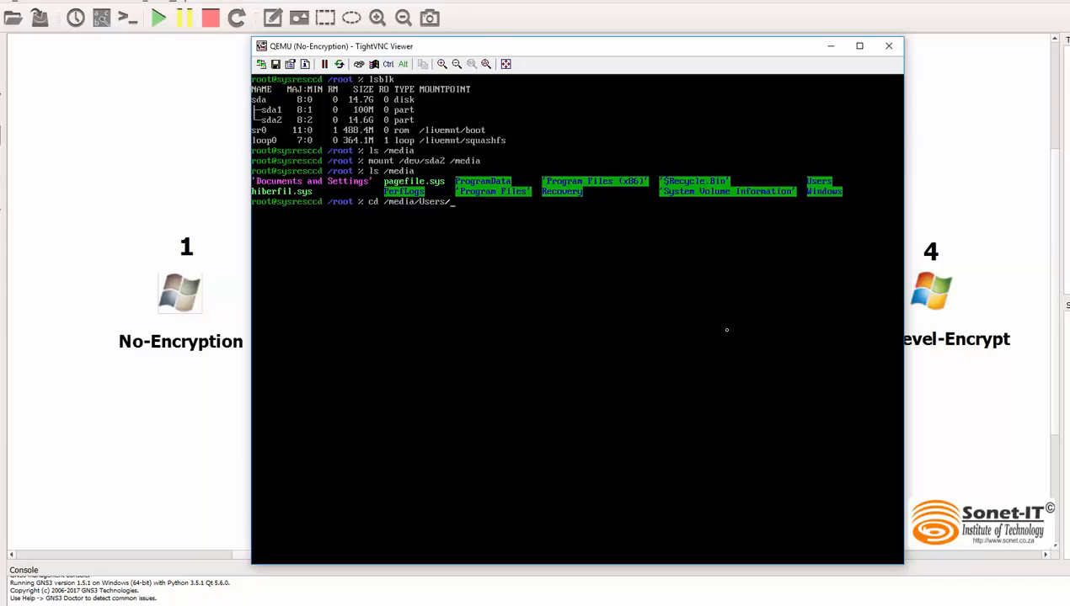
Step: Change into the /media/Users directory and list its contents with ls
key("Return")
type("ls")
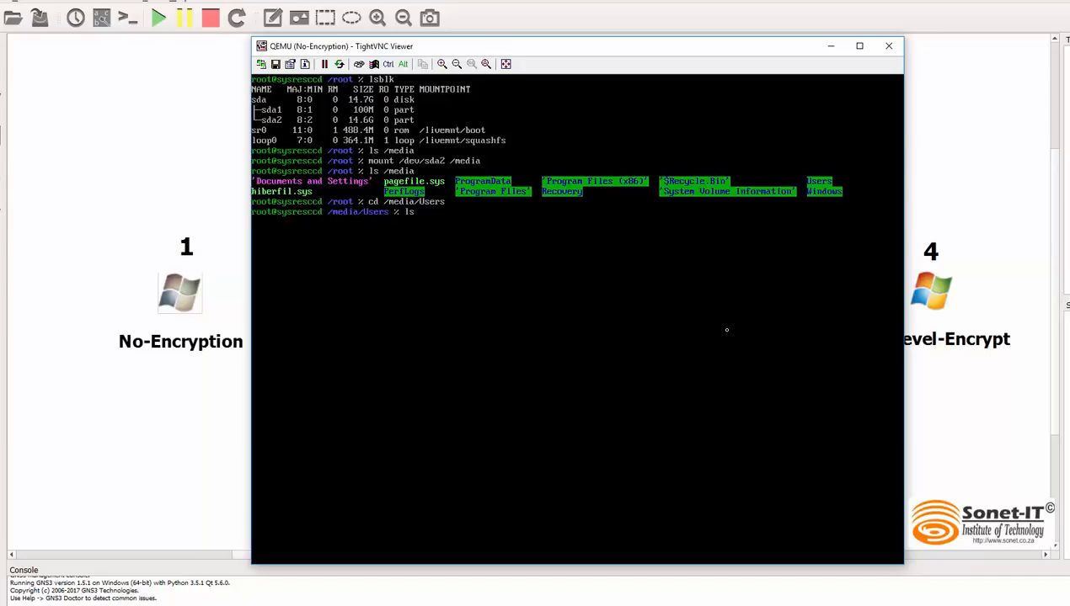
key("Return")
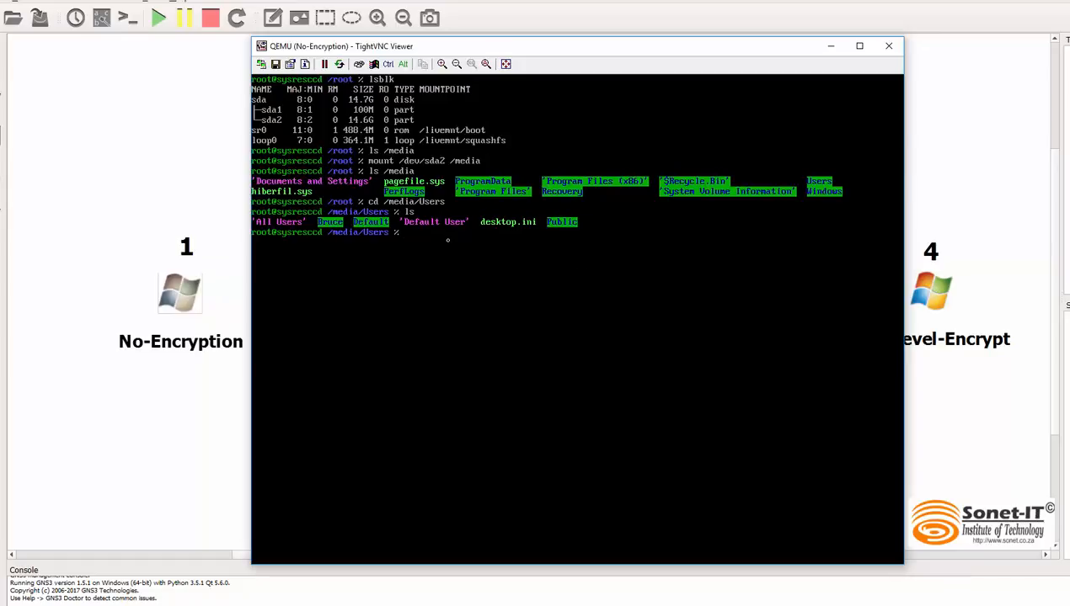
Step: Change into the personal user's profile directory under /media/Users and list its contents with ls
type("cd Br")
key("Tab")
key("Return")
type("ls")
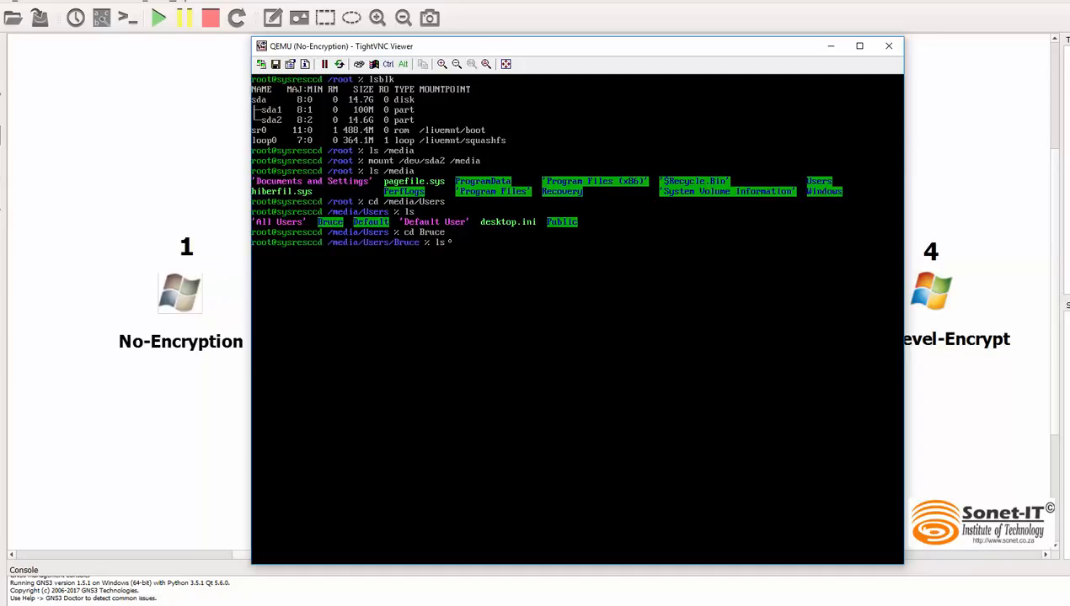
key("Return")
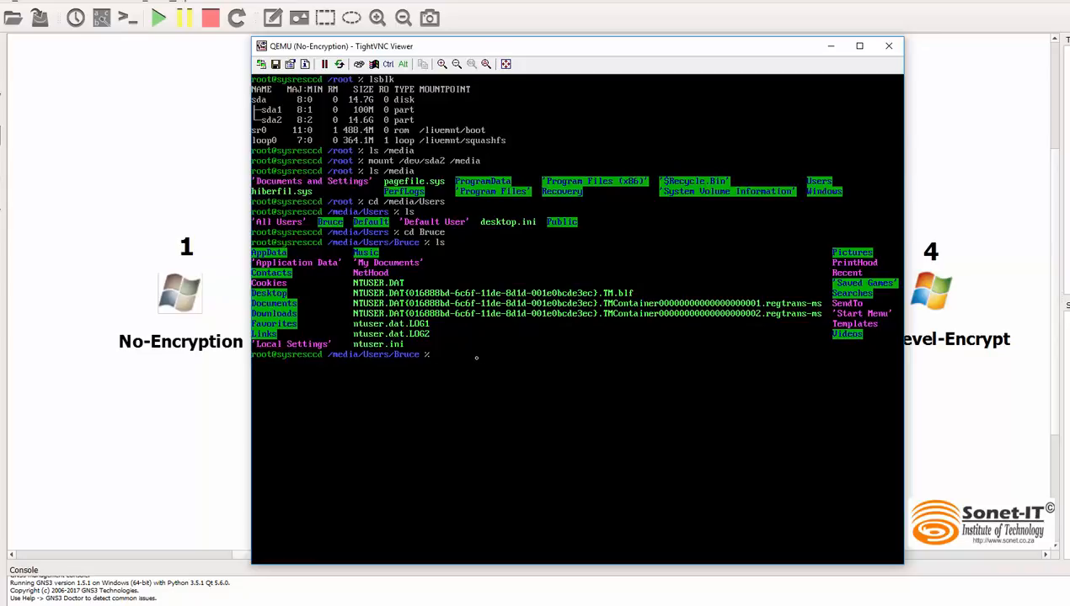
Step: Start a cd command for changing into a subfolder of the user's profile directory
type("cd /Do")
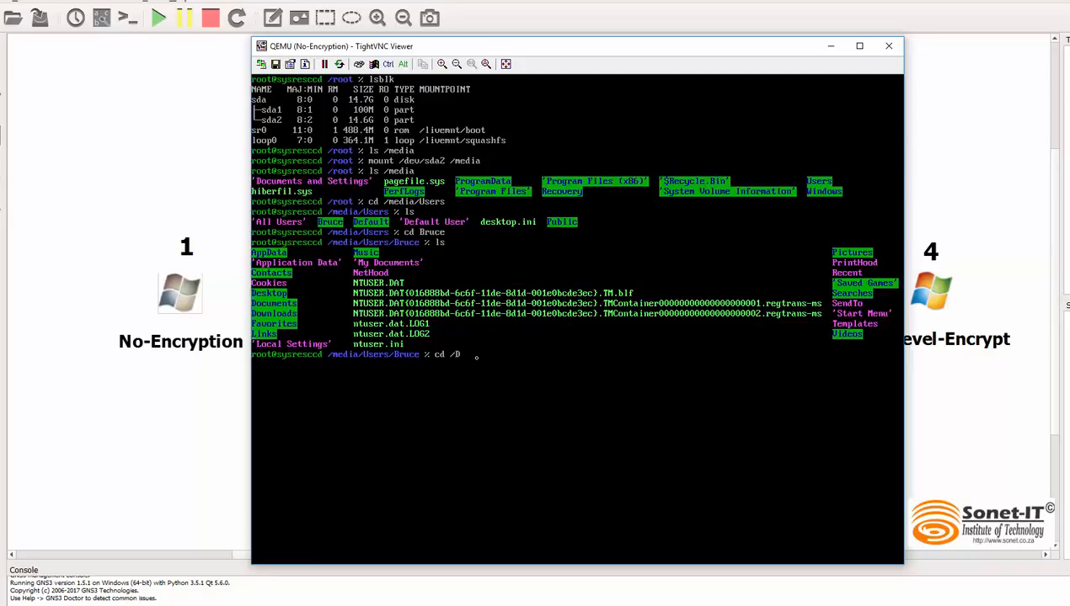
Step: Change into the Documents folder of the user's profile directory and list its contents with ls
type("o")
key("BackSpace")
key("BackSpace")
key("BackSpace")
type("Do")
key("Tab")
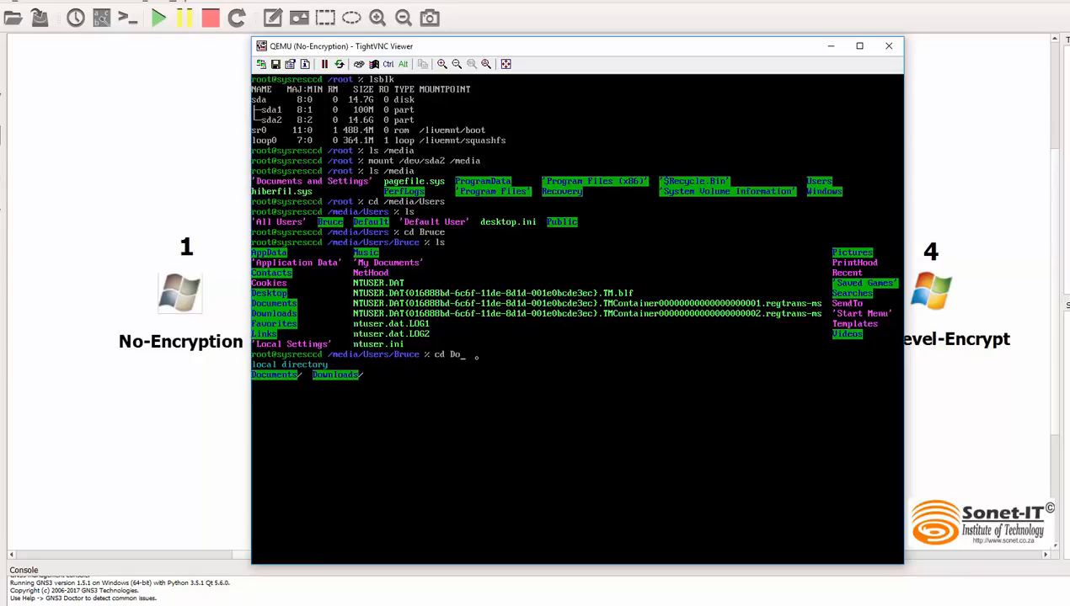
type("c")
key("Tab")
key("Return")
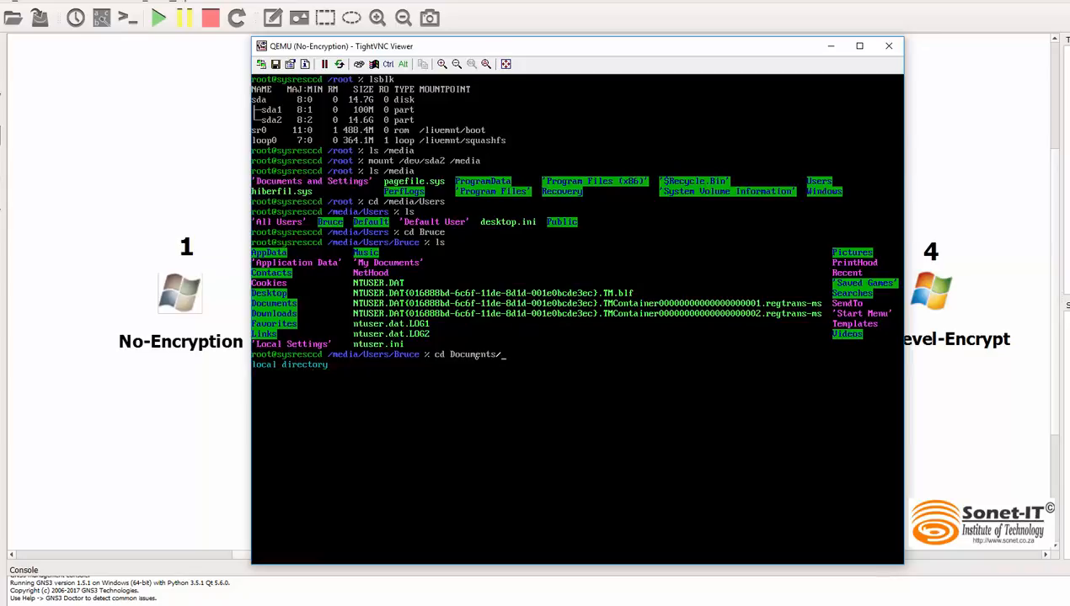
type("ls")
key("Return")
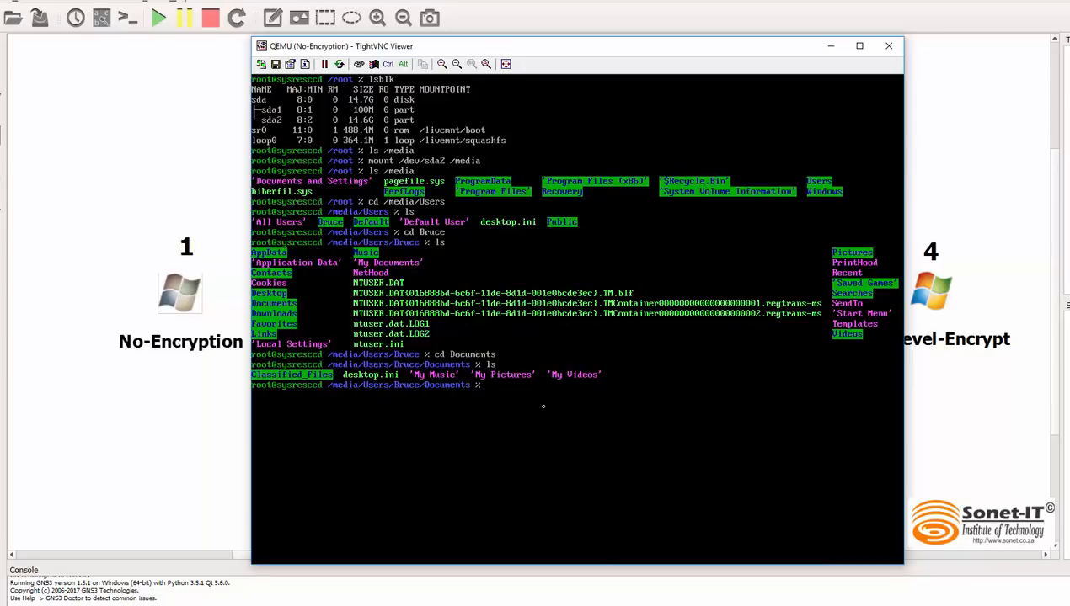
Step: Start a cd command for changing the directory from the user's Documents folder
type("cd Classified_Files/")
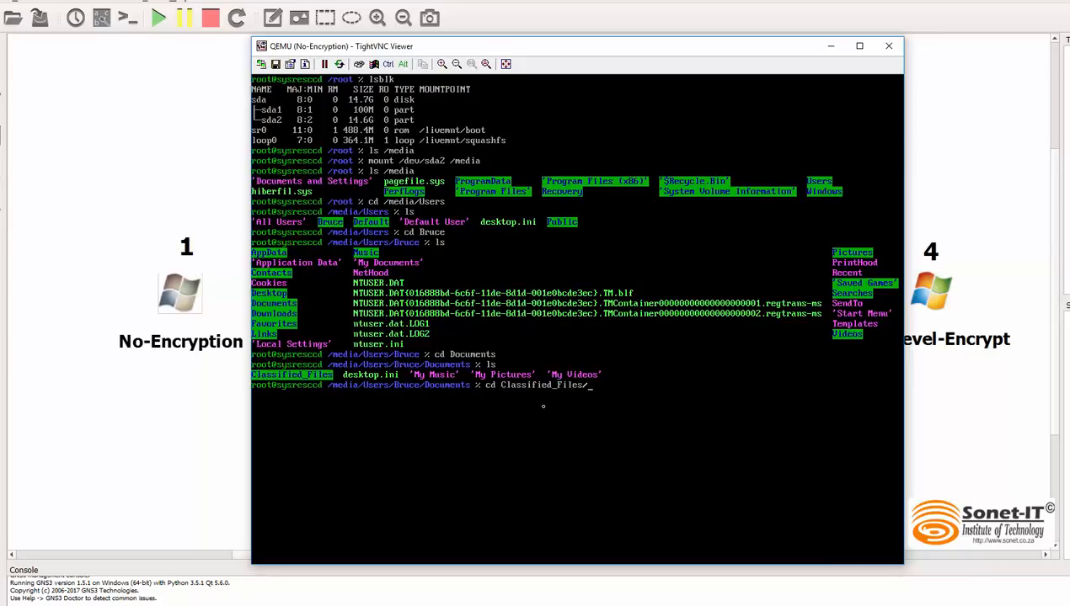
Step: Change into the Classified_Files directory inside Documents and list its contents with ls
key("Return")
type("ls")
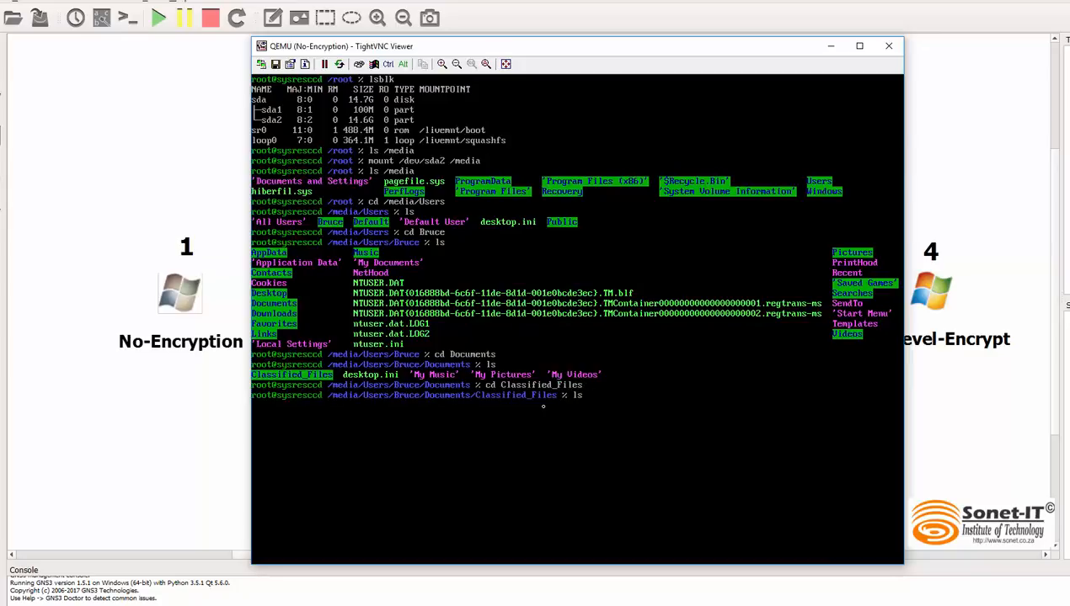
key("Return")
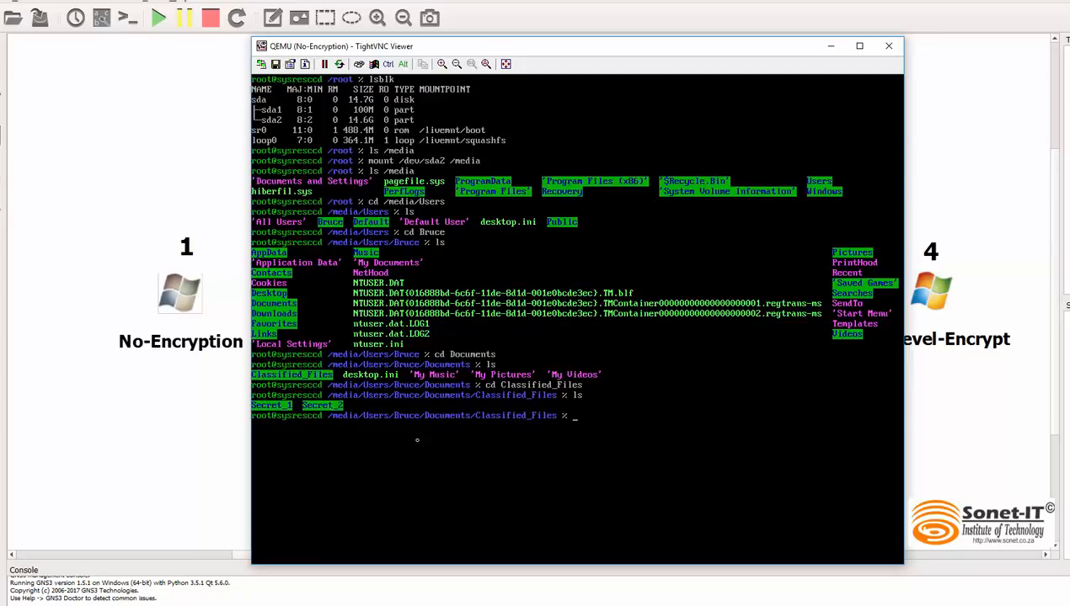
Step: Change into the Secret_1 subdirectory of Classified_Files with cd
type("cd Secret_1")
key("Return")
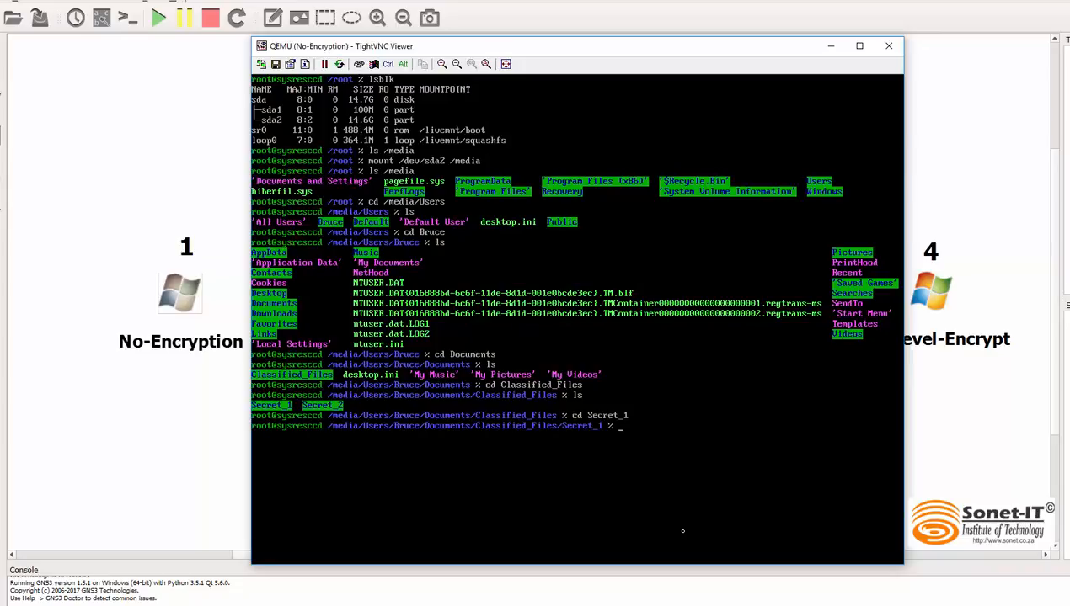
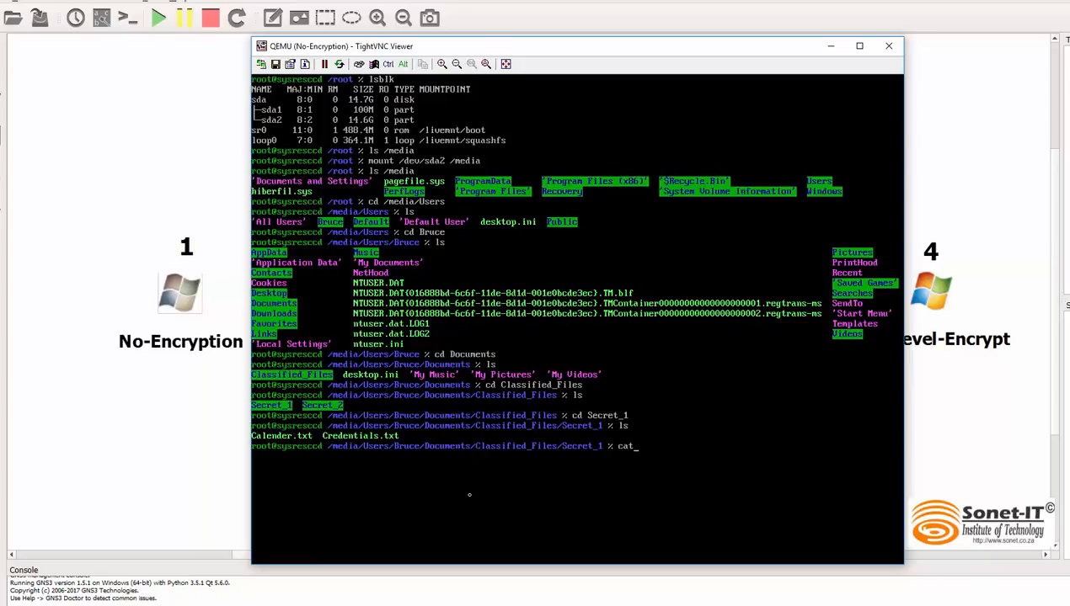
Step: Output the contents of Credentials.txt from the Secret_1 directory in the terminal with cat
type("Credentials.txt")
key("Return")
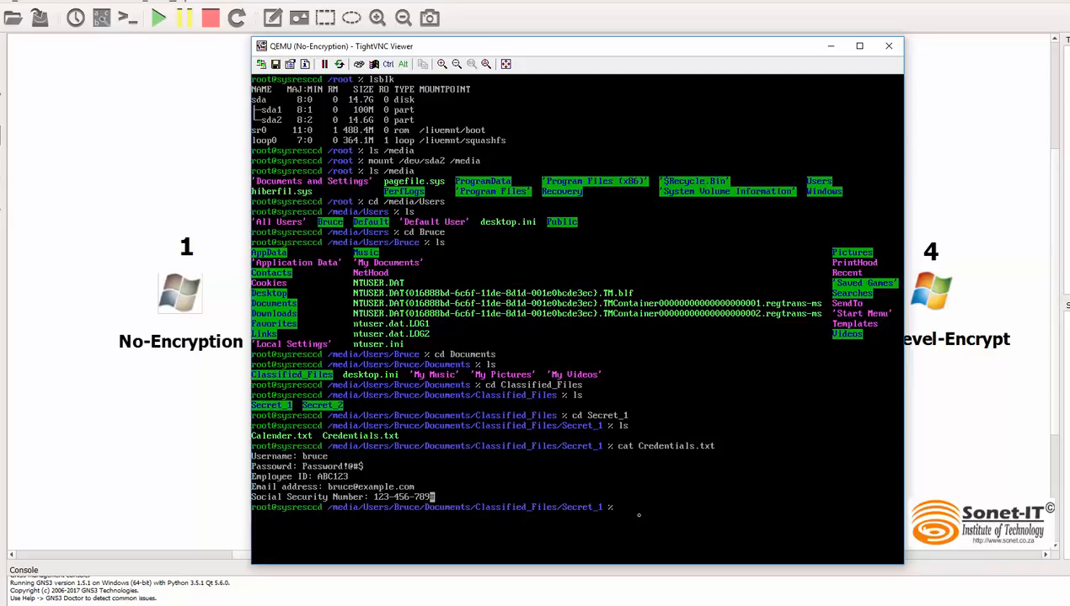
Step: Begin another cat command at the terminal prompt in the Secret_1 directory
type("cat Calender.txt")
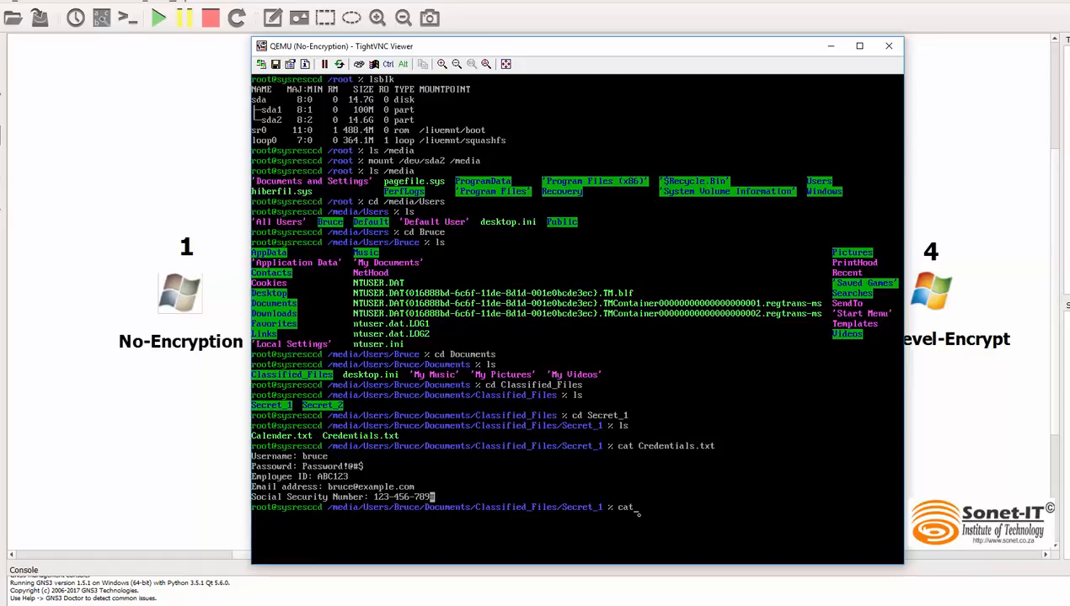
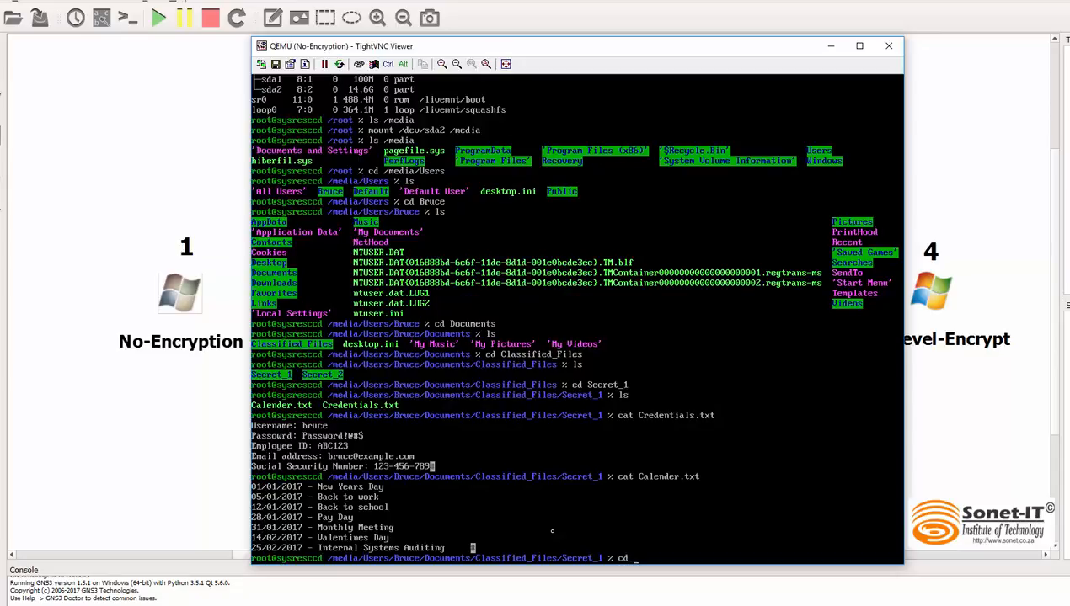
Step: Change from the Secret_1 directory up to its parent Classified_Files with cd .
key("Return")
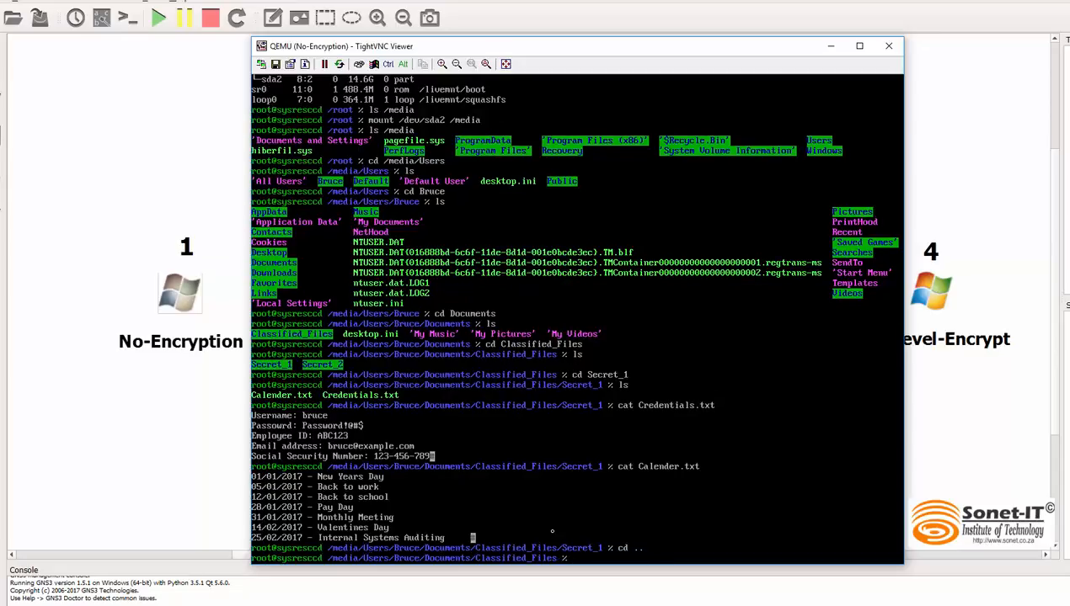
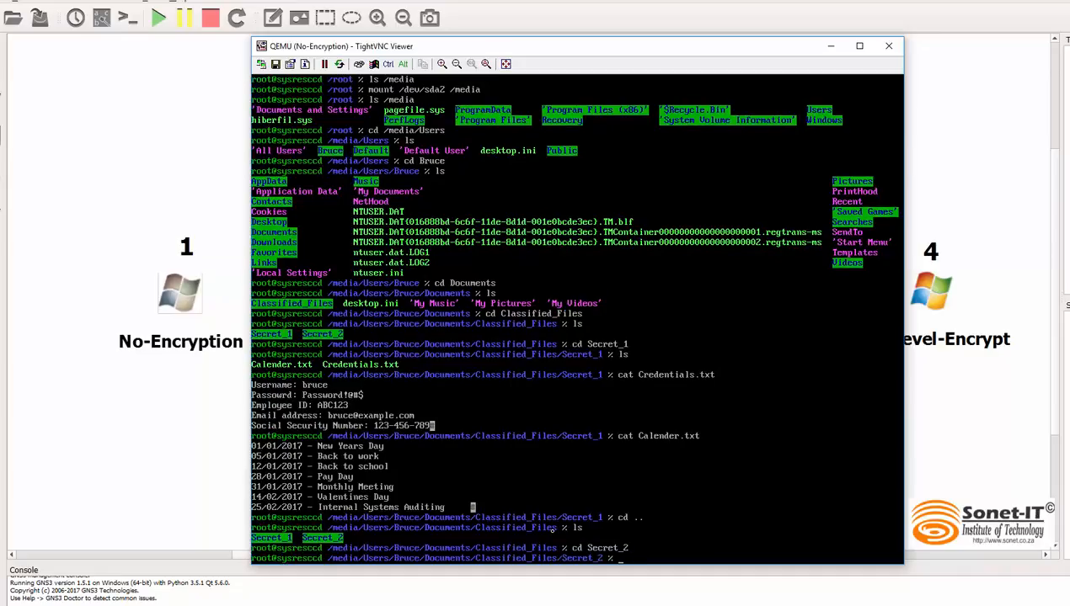
Step: List the contents of the Secret_2 directory and print Team Members.txt with cat
type("ls")
key("Return")
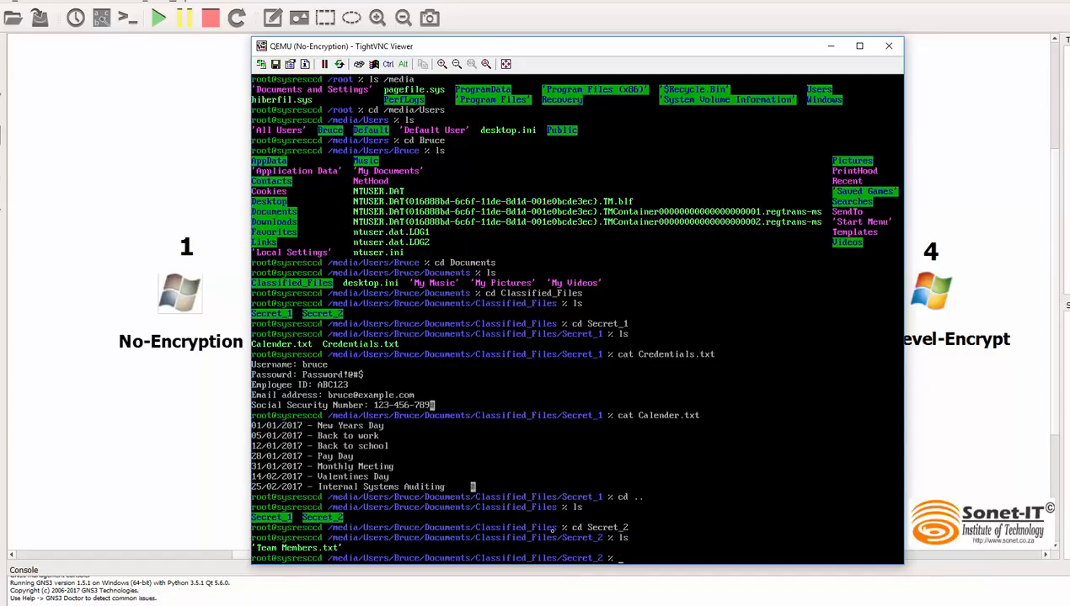
type("cat Te")
key("Tab")
key("Return")
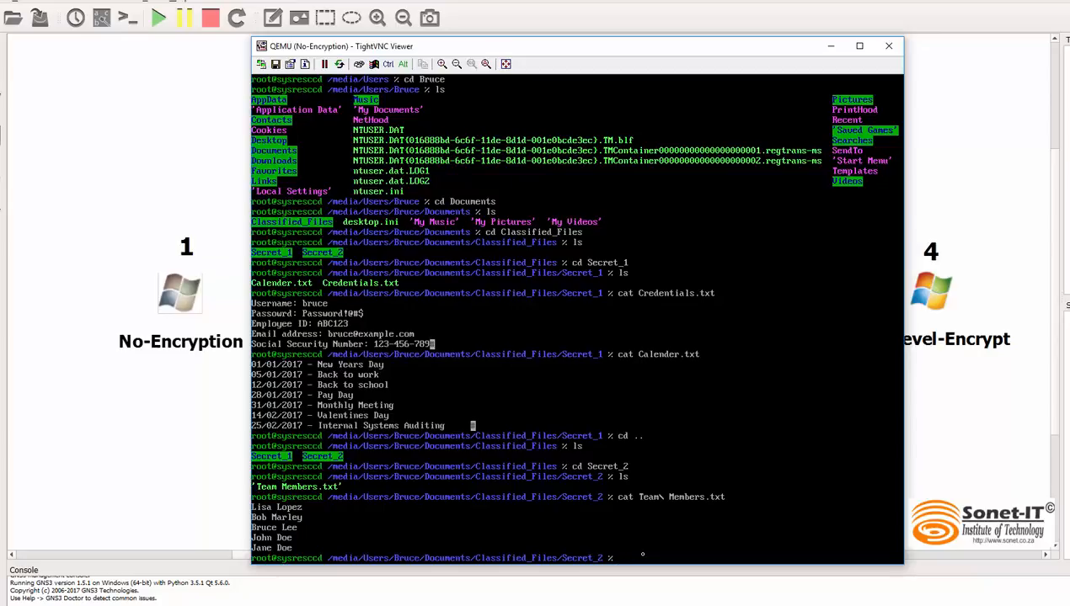
Step: Launch the live CD's graphical desktop with startx and minimize its terminal window
type("startx")
key("Return")
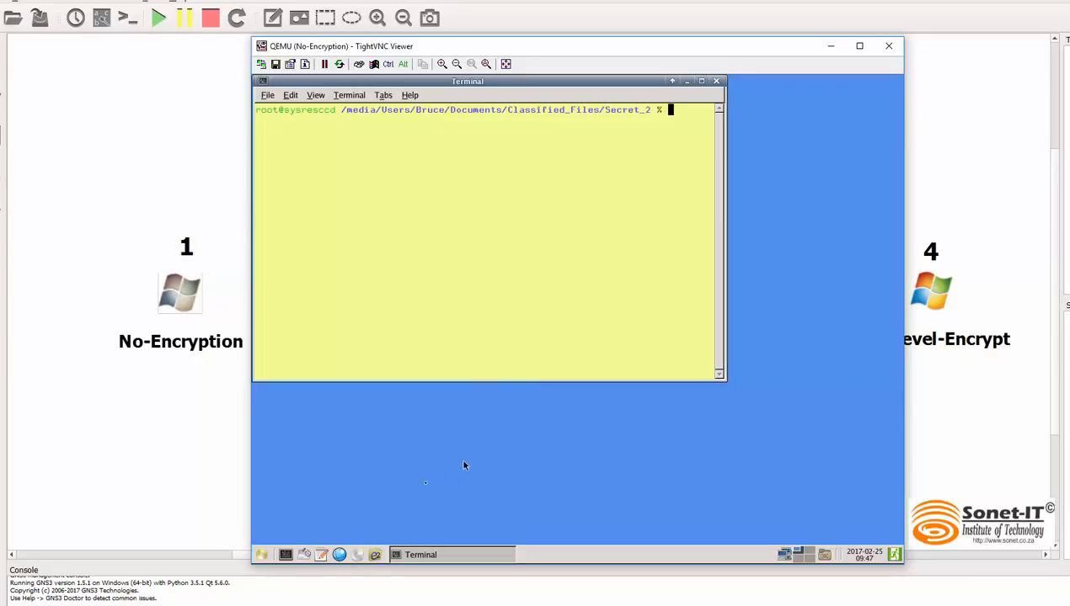
left_click(687, 82)
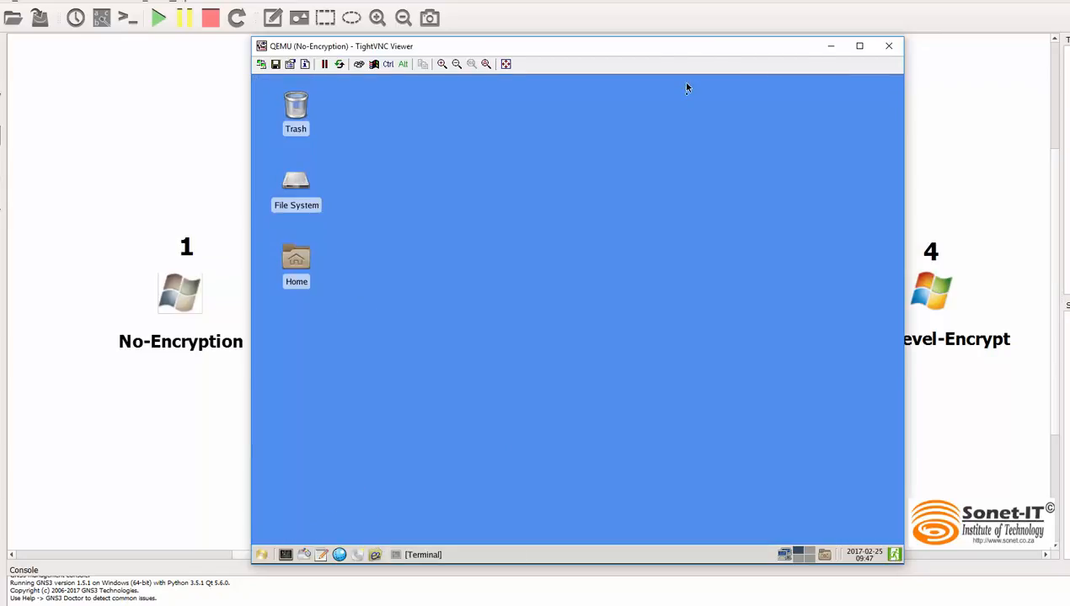
Step: Open the File System and browse through /media/Users to the personal user's profile folder, then enlarge the file manager window
left_click(303, 201)
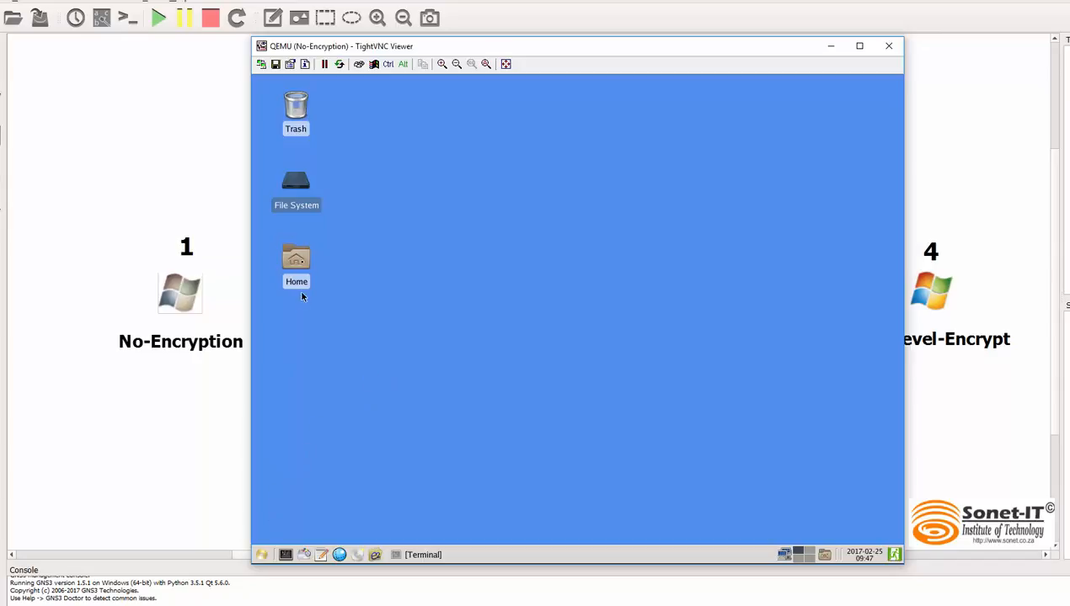
double_click(295, 192)
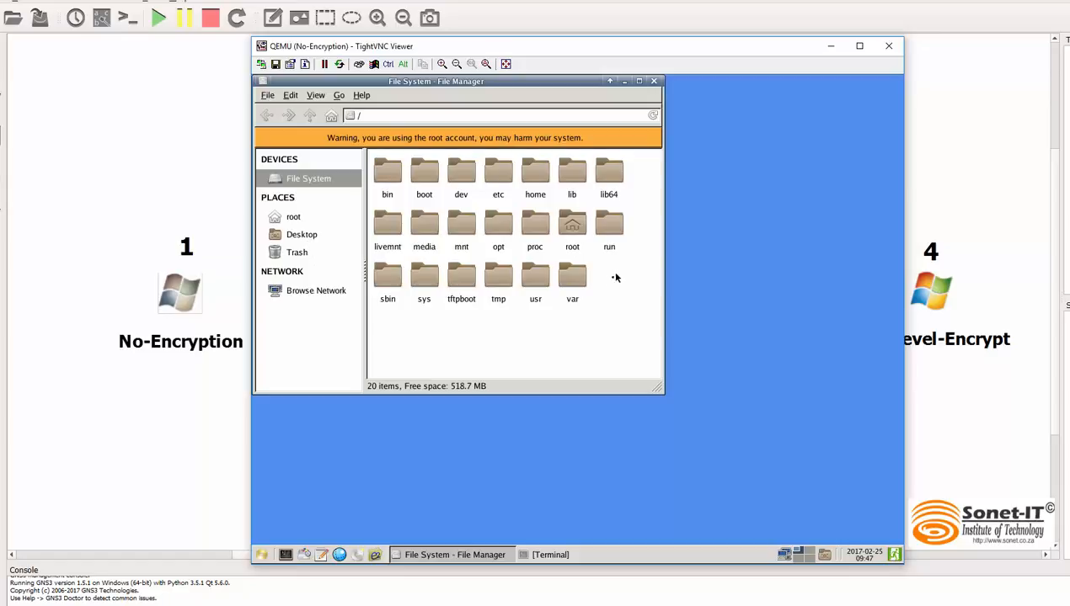
left_click(425, 226)
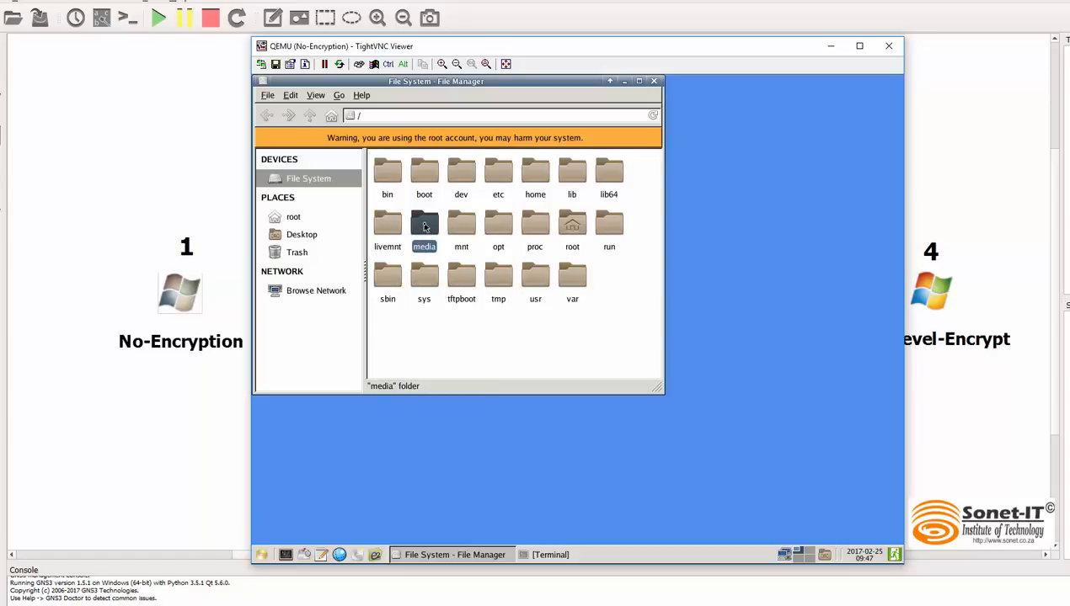
double_click(425, 226)
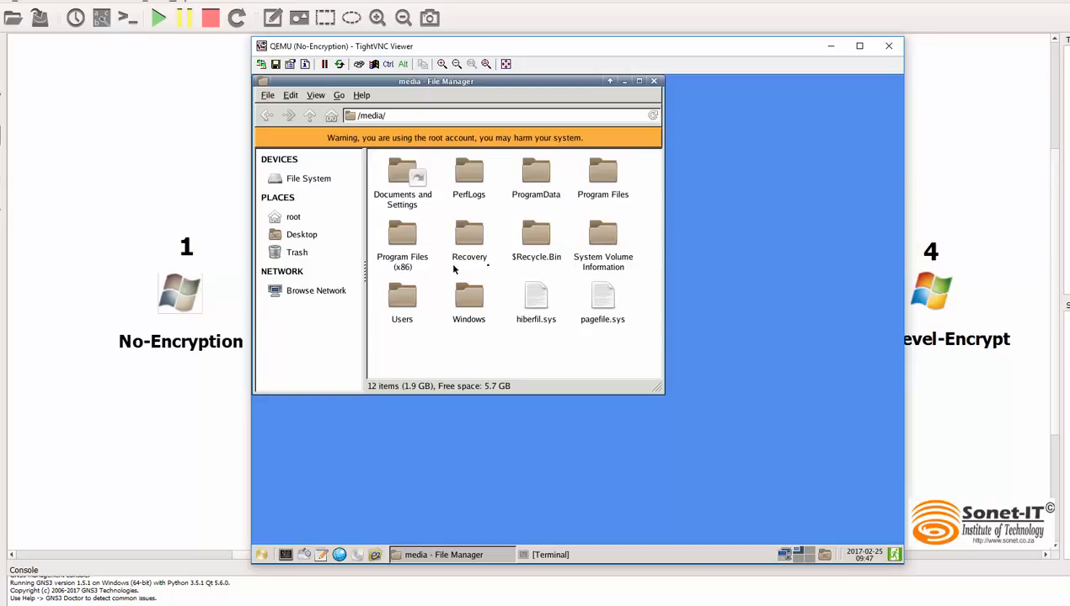
double_click(408, 299)
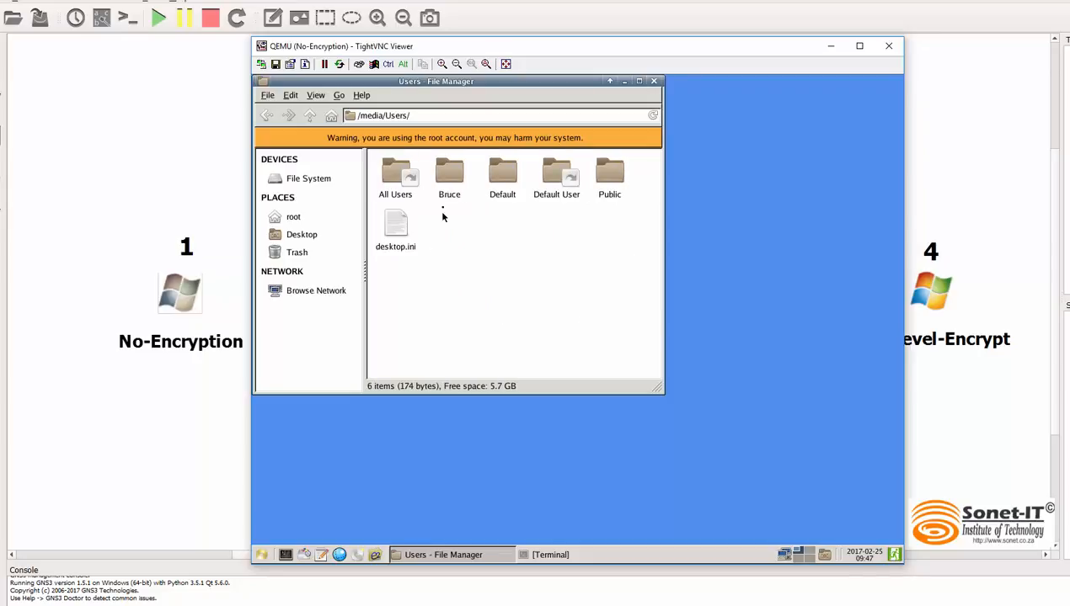
left_click(449, 174)
double_click(449, 177)
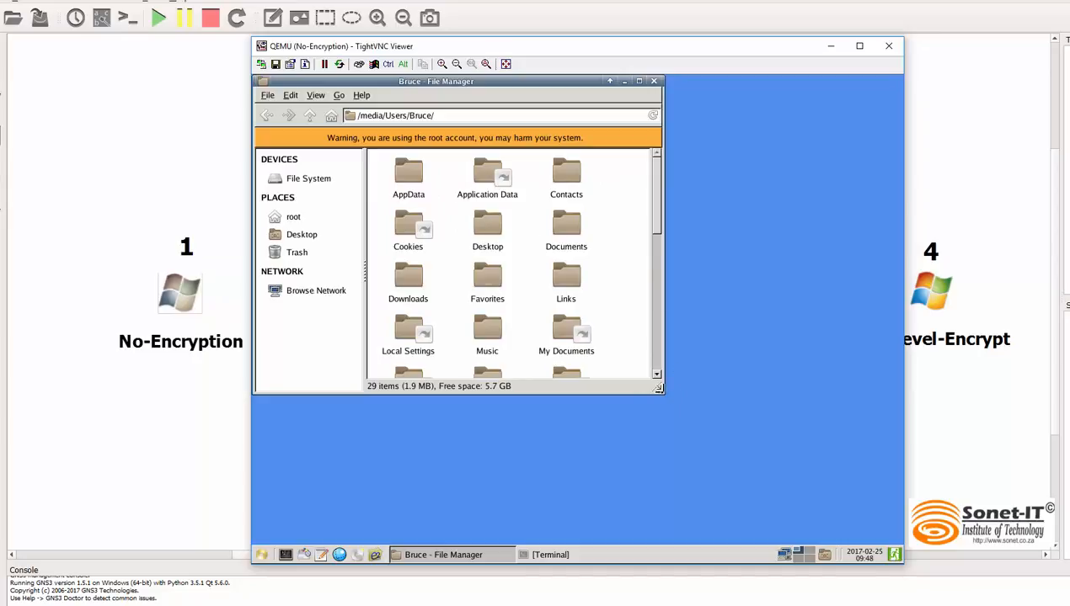
left_click_drag(658, 388, 844, 499)
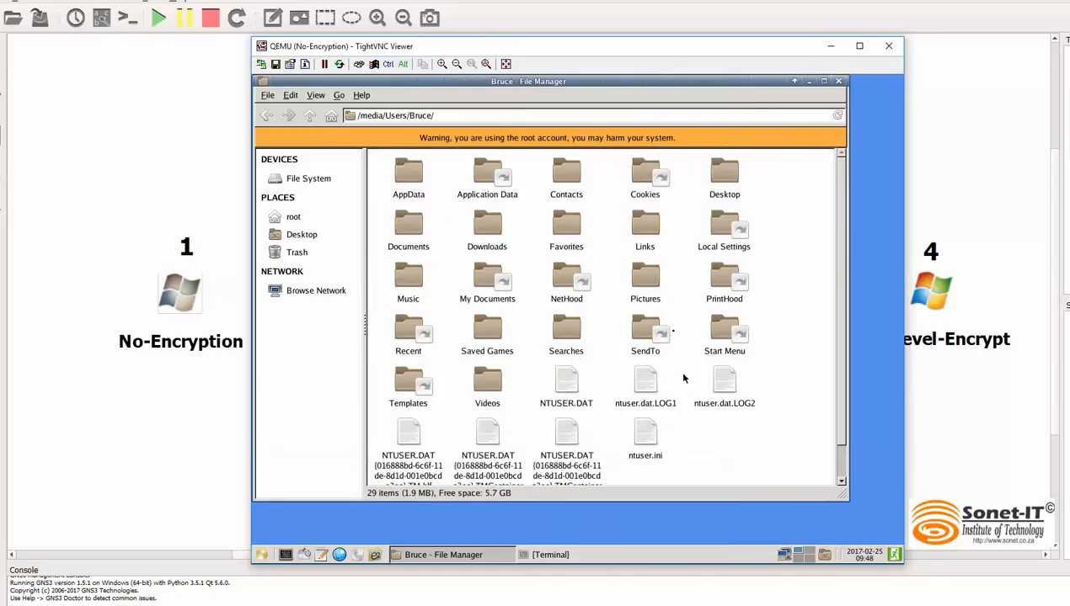
Step: Open the Secret_1 folder inside Documents/Classified_Files of the user profile
double_click(410, 235)
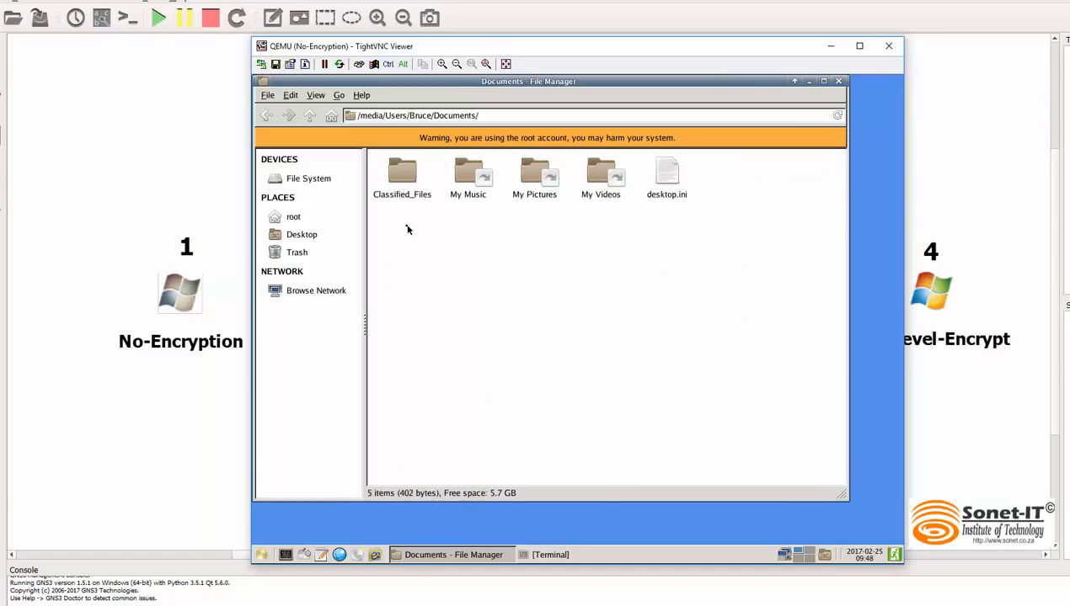
left_click(402, 193)
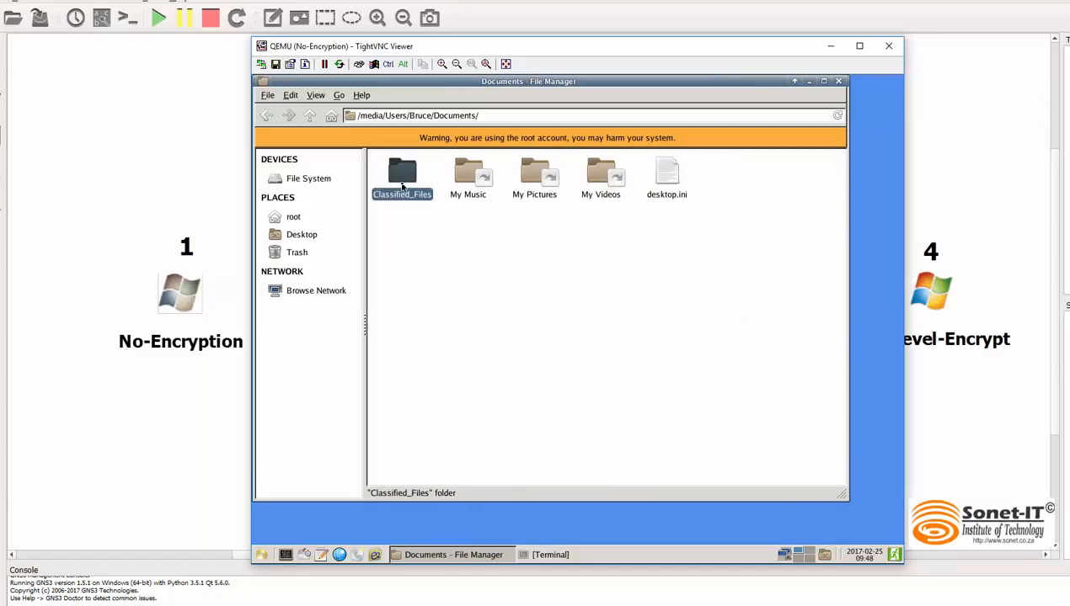
double_click(403, 187)
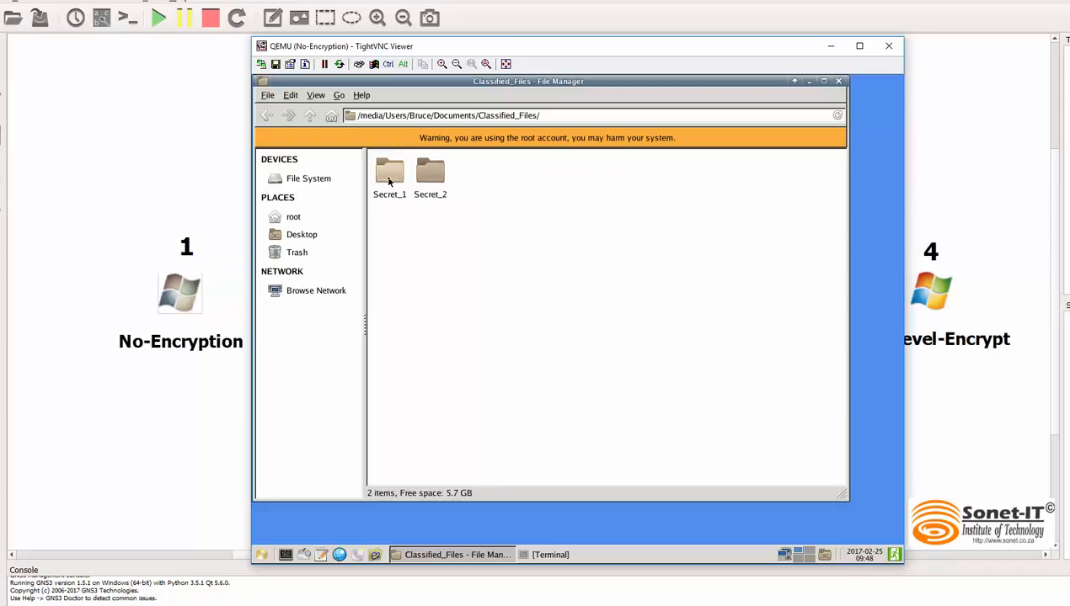
double_click(388, 180)
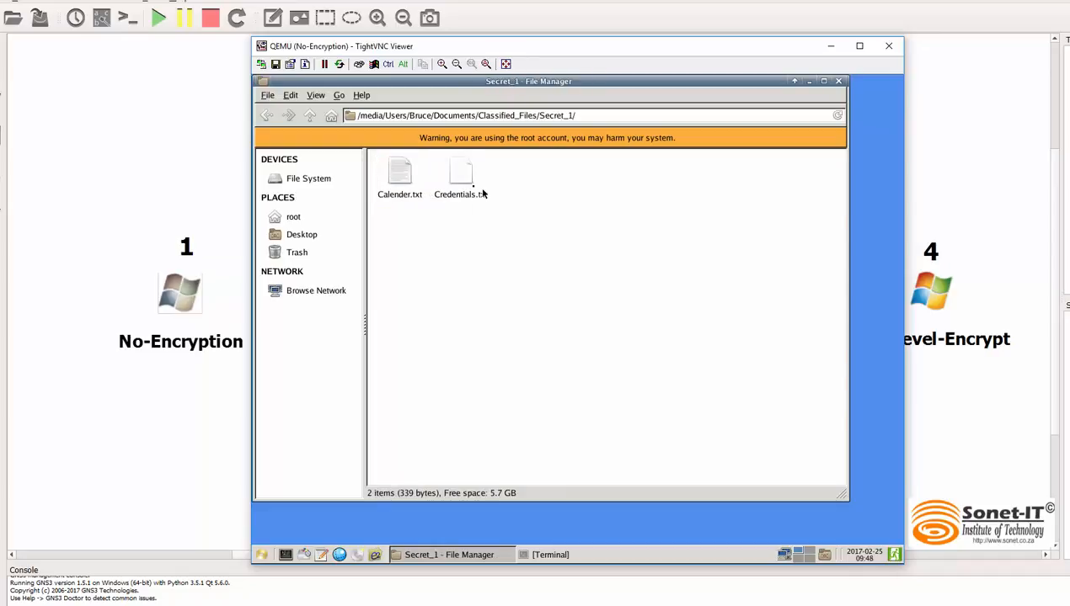
Step: View Credentials.txt as read-only and Calender.txt from the Secret_1 folder, closing each file after reading
left_click(461, 181)
double_click(460, 180)
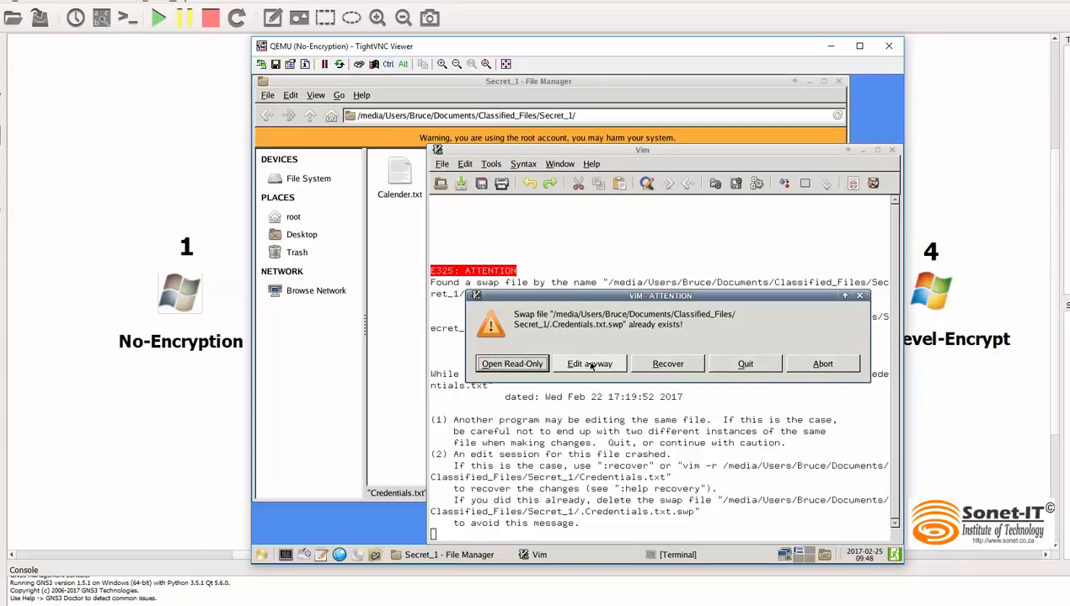
left_click(507, 365)
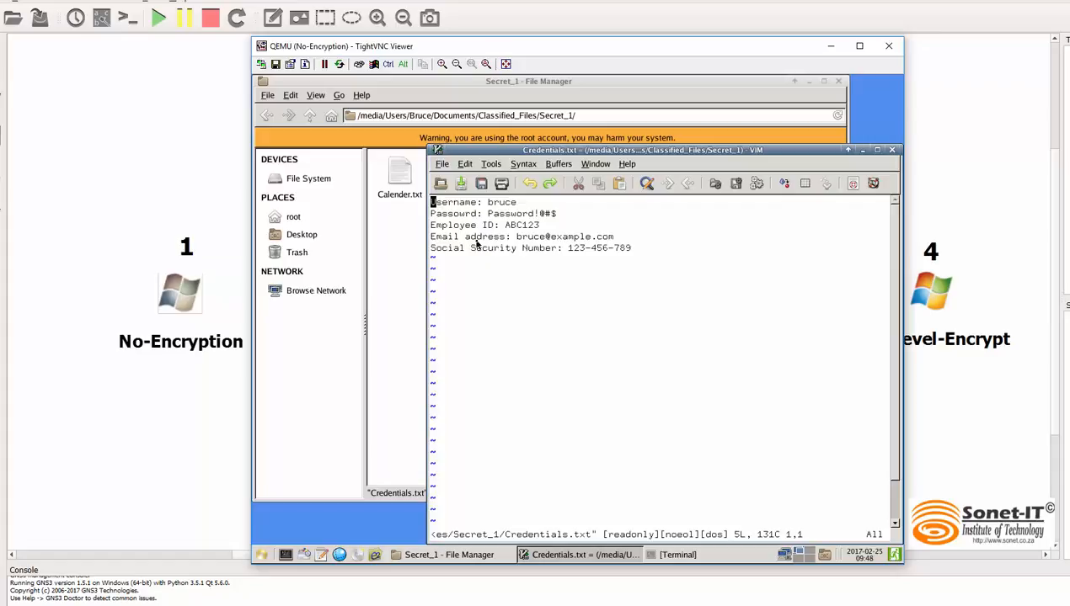
left_click(891, 149)
double_click(401, 177)
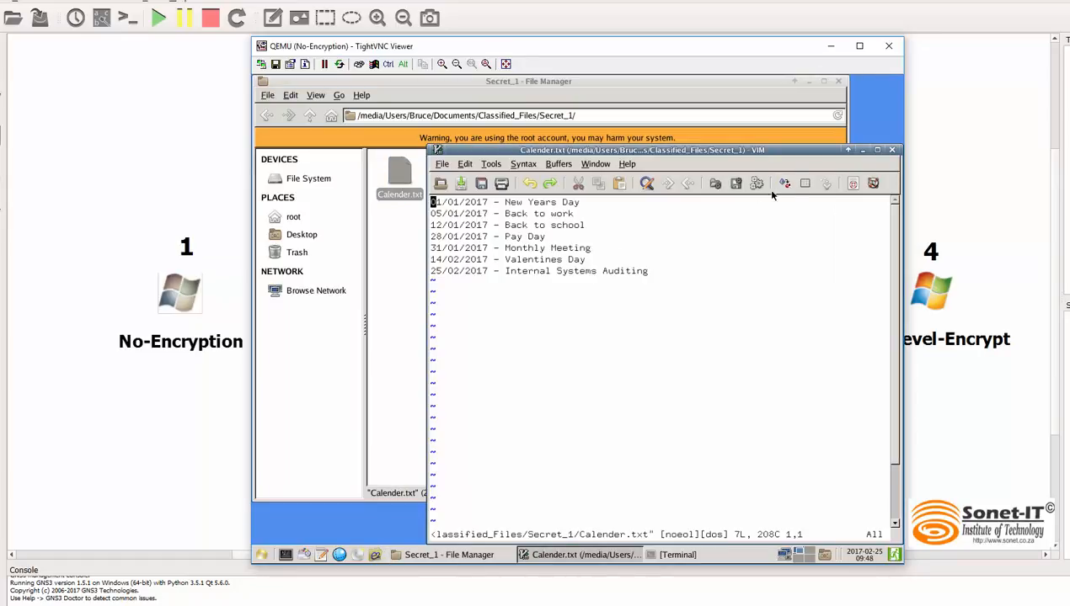
left_click(891, 149)
Step: Return to Classified_Files and view Team Members.txt in the Secret_2 folder, then close the file
left_click(266, 116)
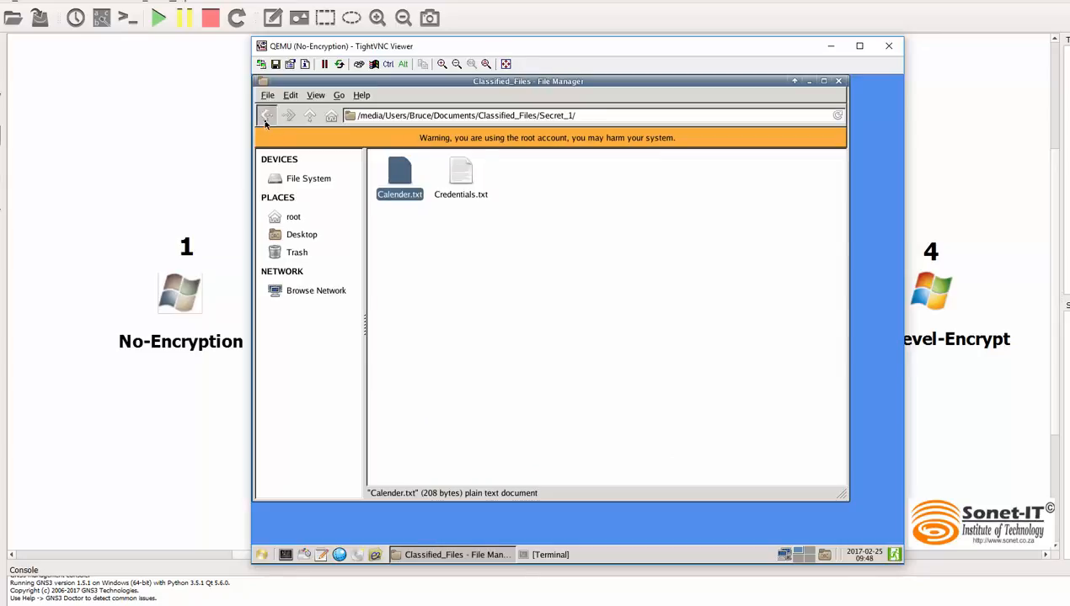
left_click(428, 173)
double_click(428, 174)
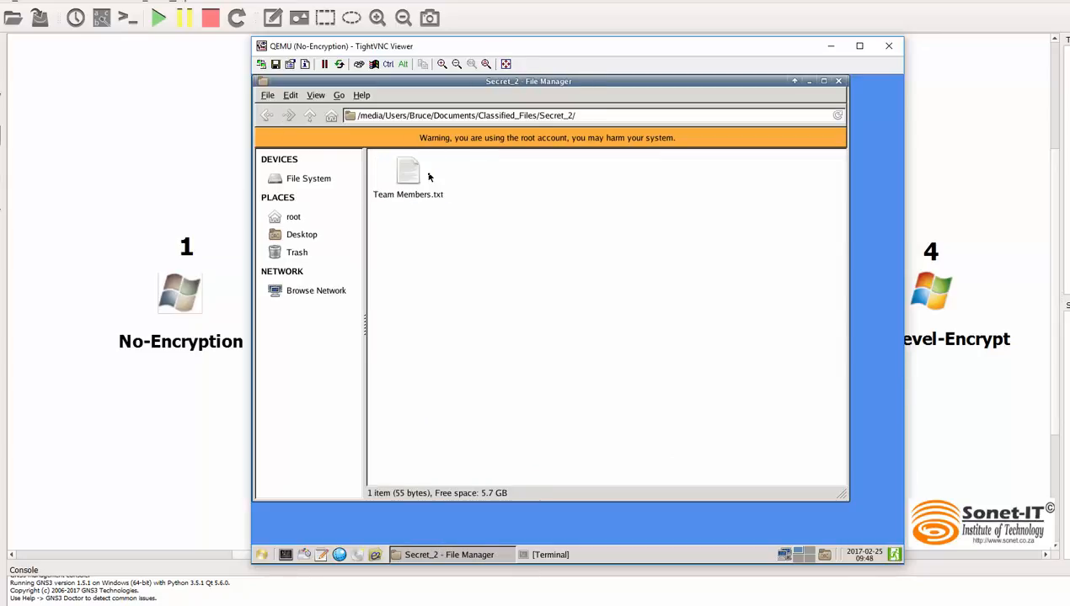
double_click(408, 175)
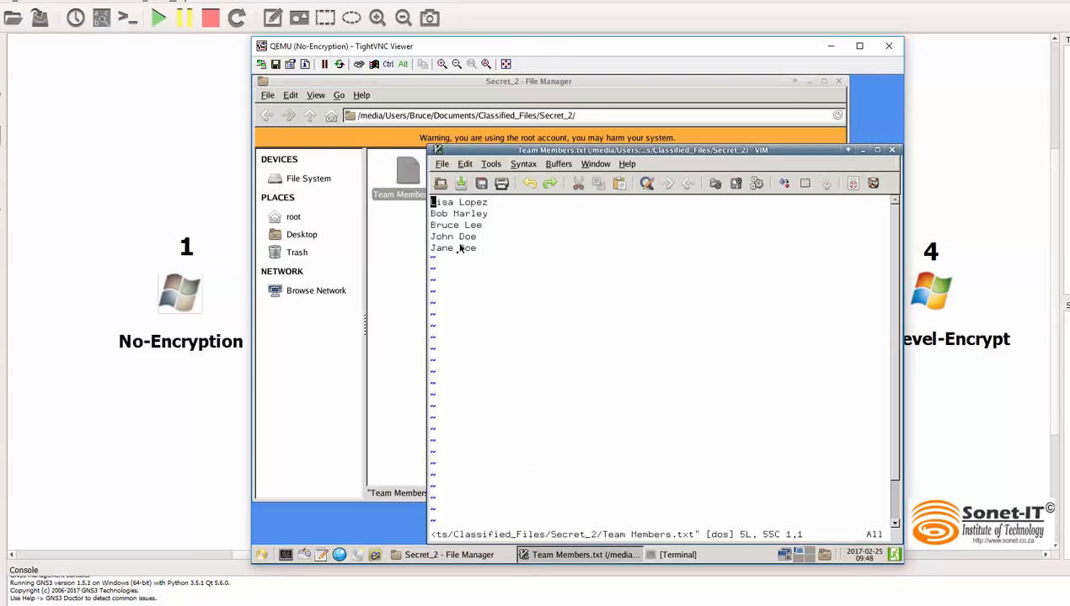
left_click(891, 150)
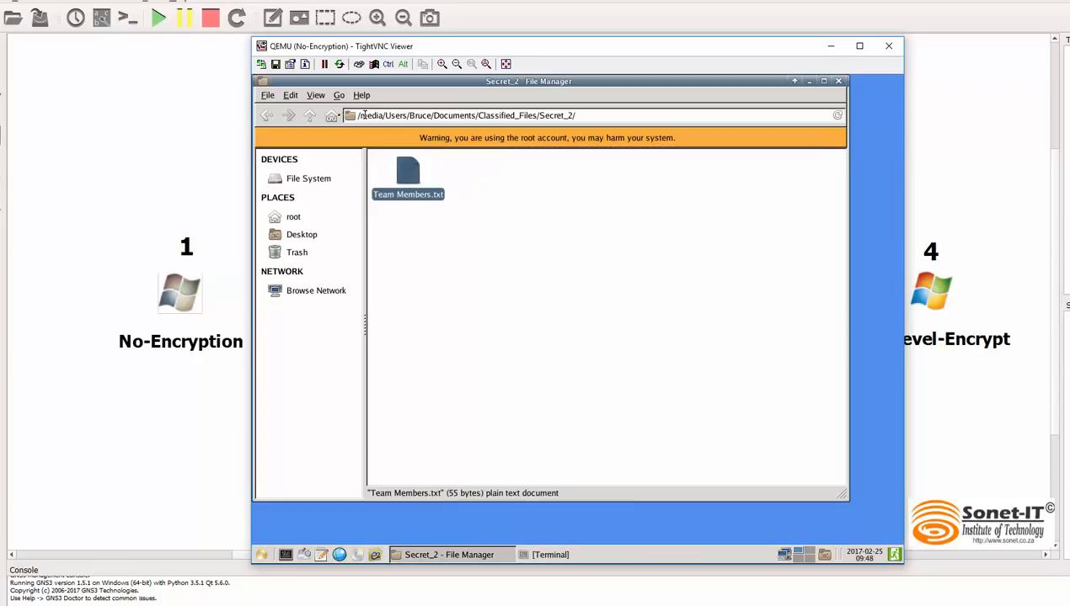
Step: Go back to the user's profile folder and examine the contents of its Downloads and Desktop folders
left_click(264, 115)
left_click(263, 117)
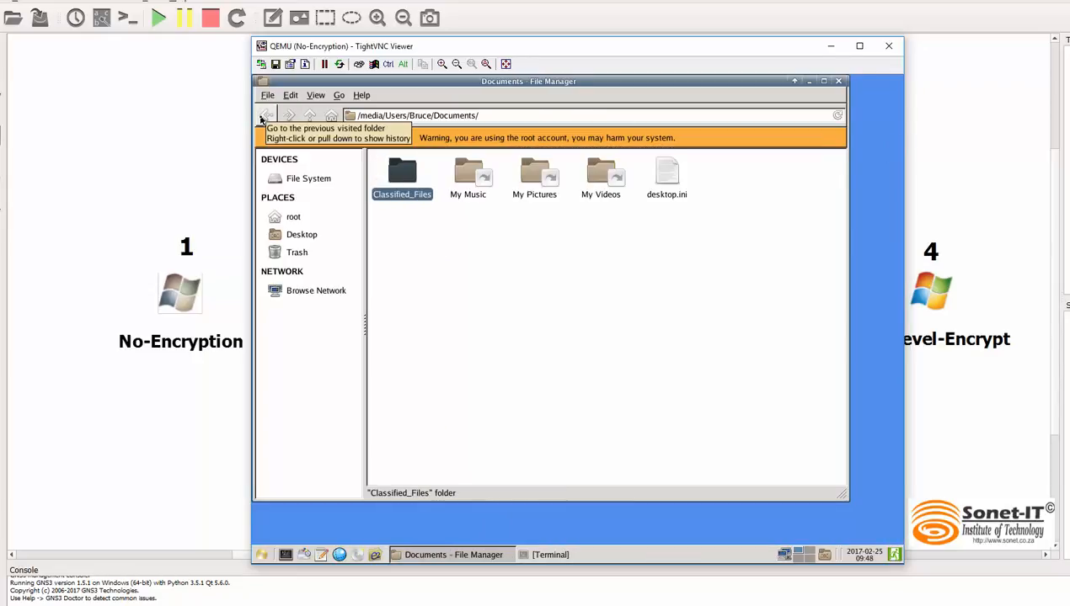
left_click(263, 117)
left_click(493, 231)
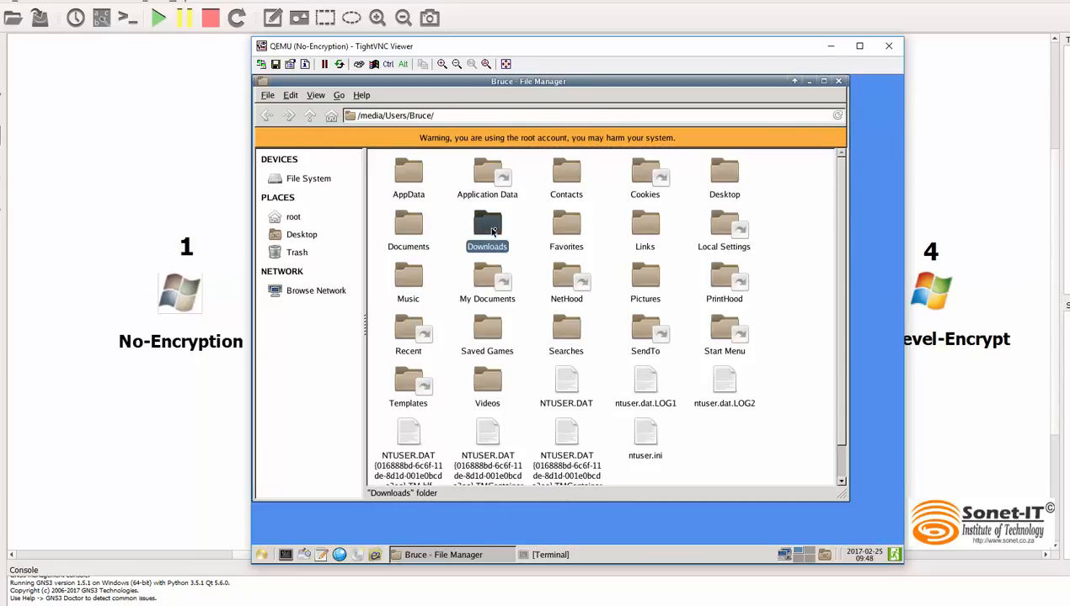
double_click(492, 232)
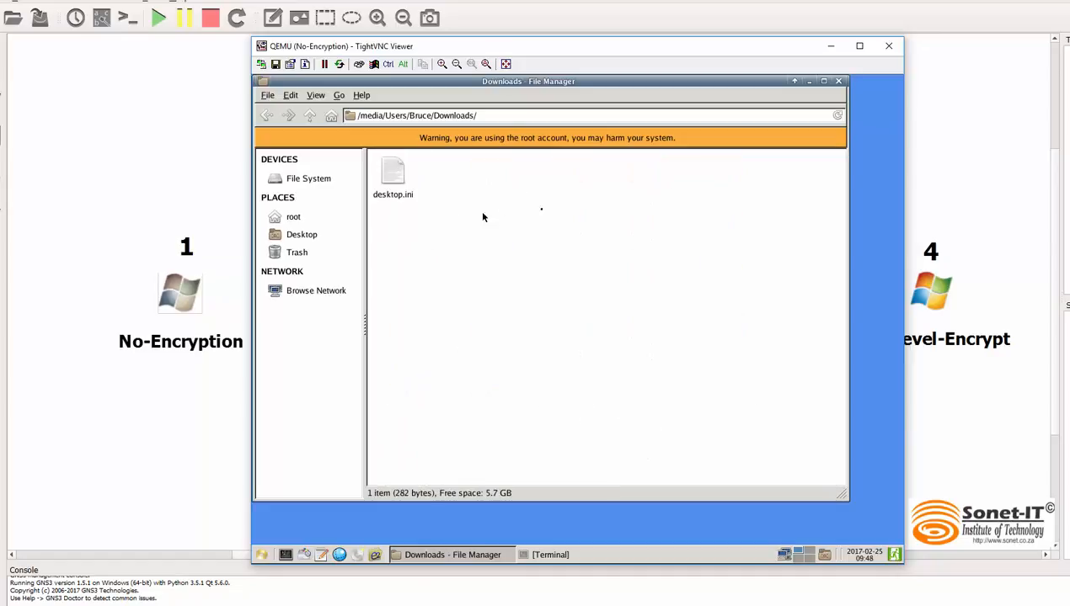
left_click(266, 115)
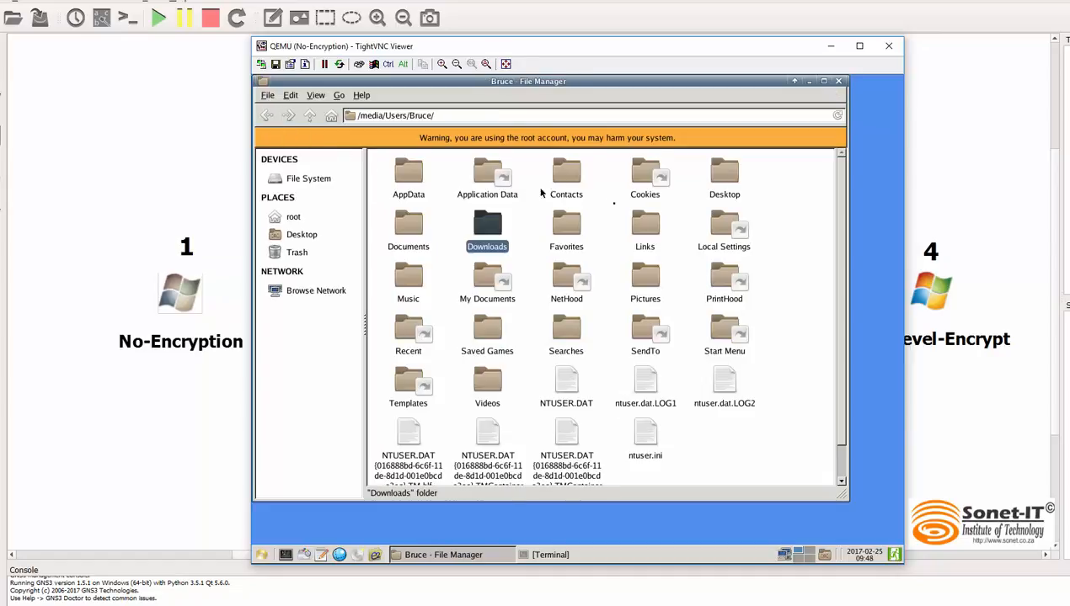
left_click(723, 177)
double_click(720, 182)
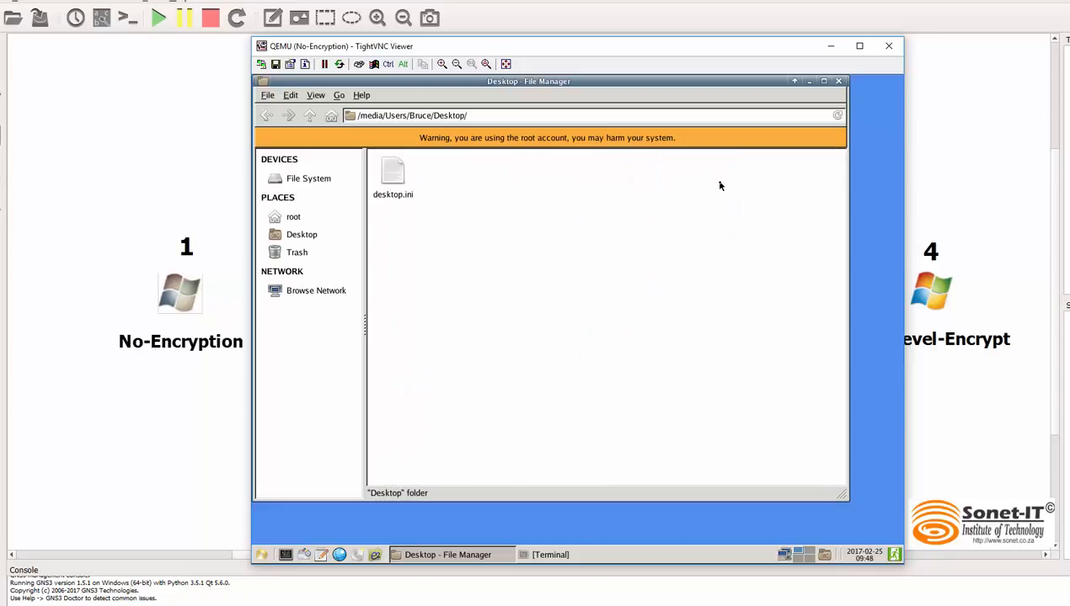
left_click(268, 116)
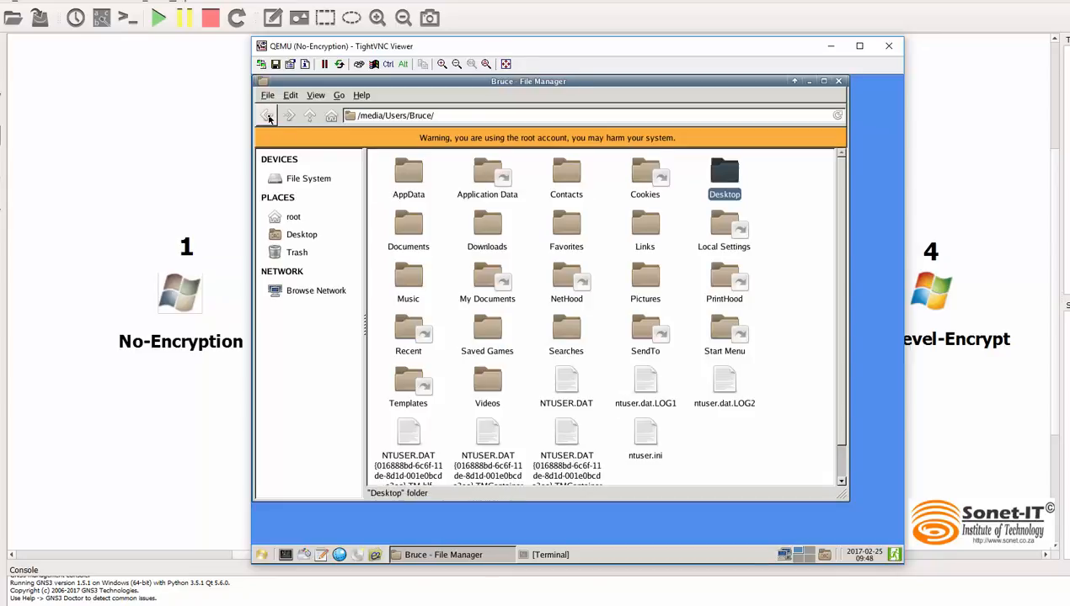
Step: Go back up to /media, look through the Windows system folder, and close the file manager
left_click(268, 116)
left_click(268, 116)
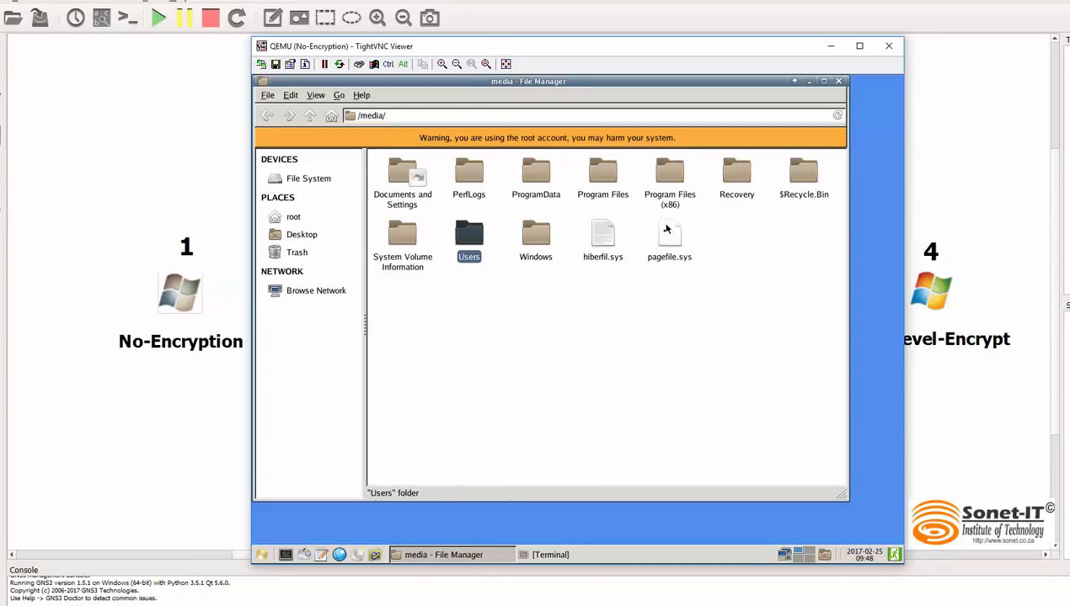
left_click(534, 244)
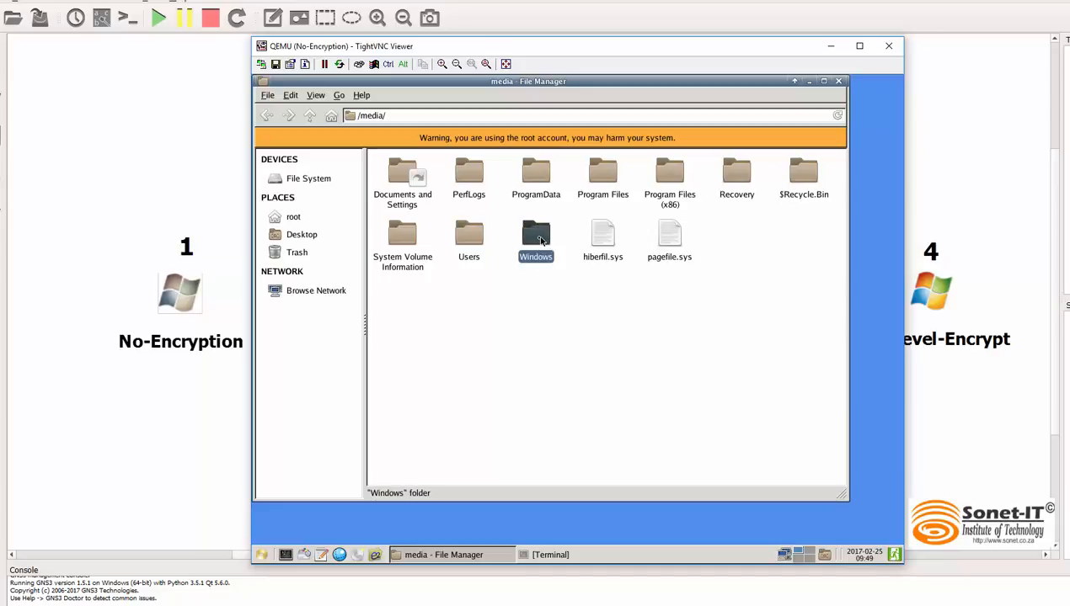
double_click(539, 238)
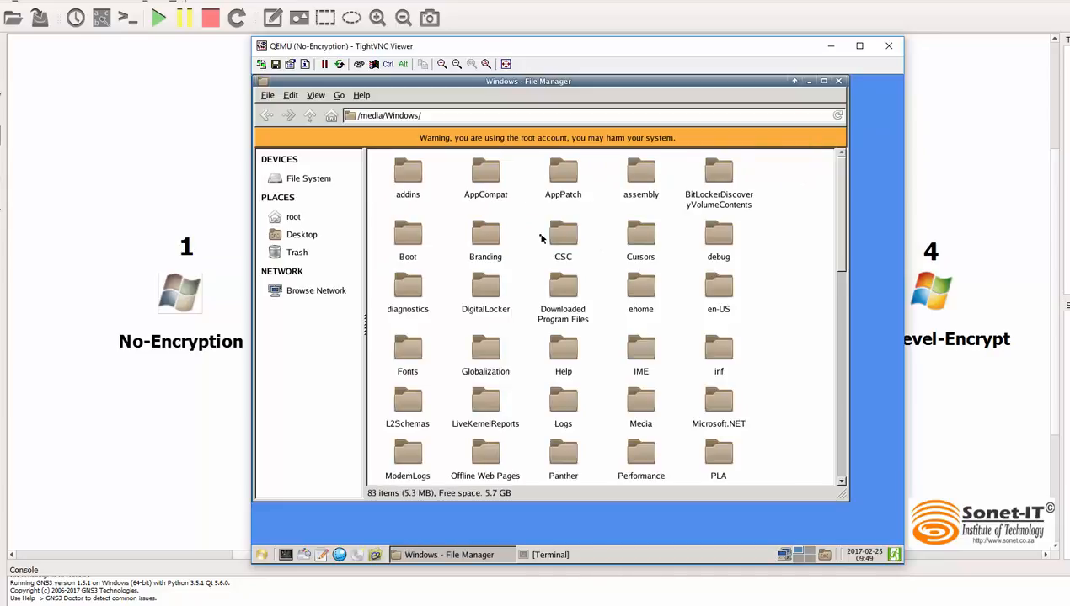
scroll(710, 345, "down", 3)
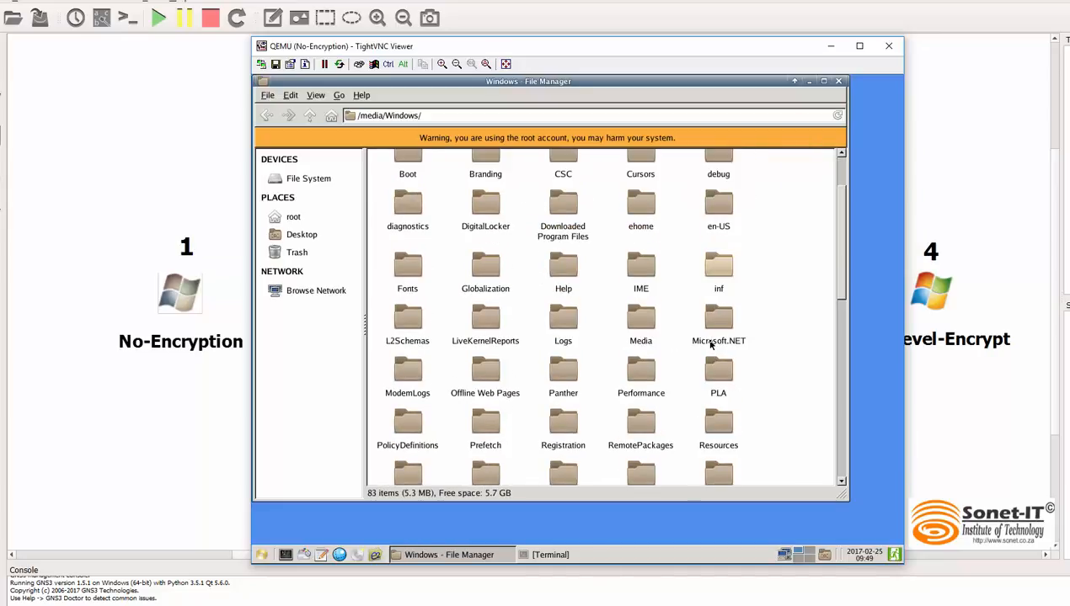
scroll(710, 345, "down", 2)
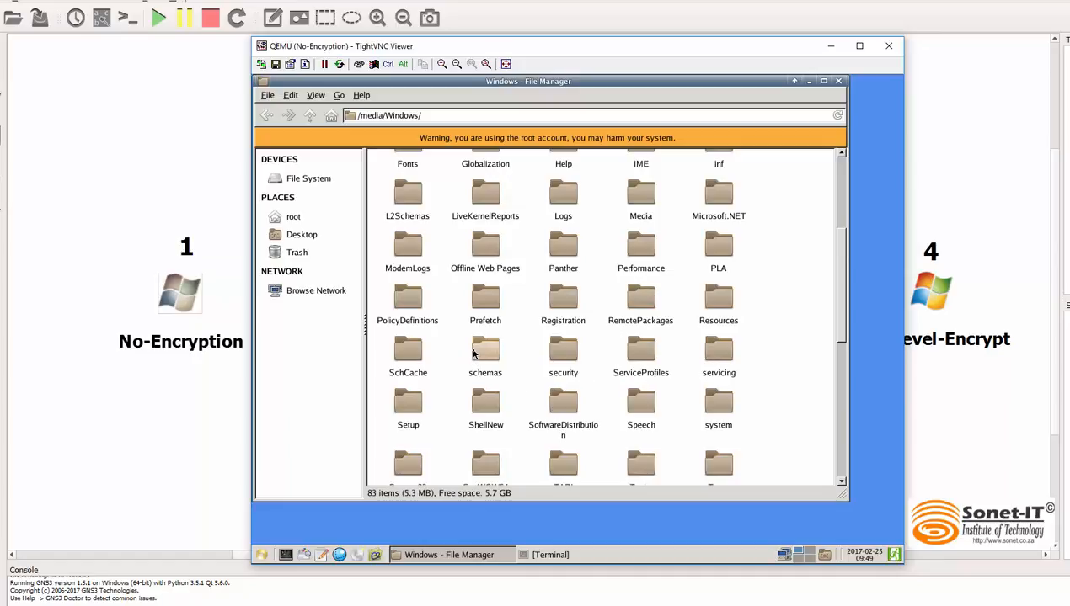
scroll(473, 354, "down", 1)
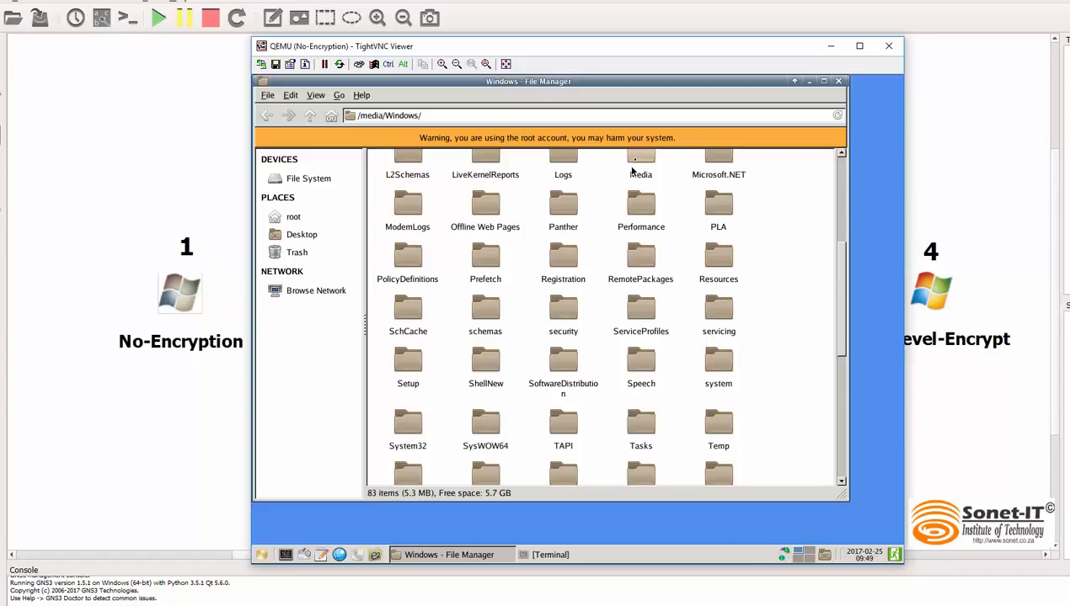
left_click(837, 82)
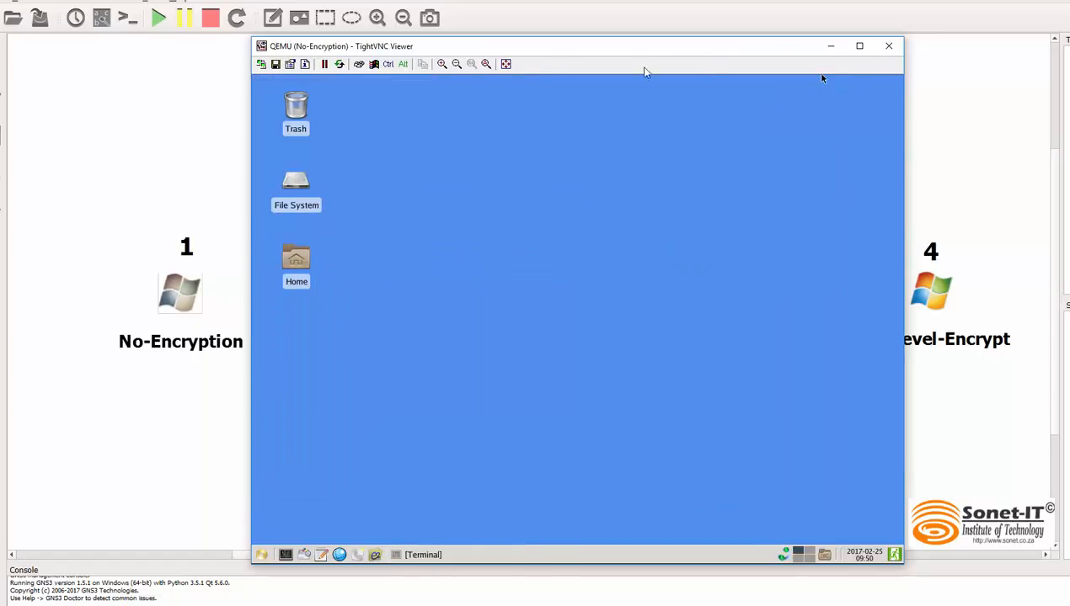
Step: Close the No-Encryption machine's console window and stop the machine
left_click(891, 47)
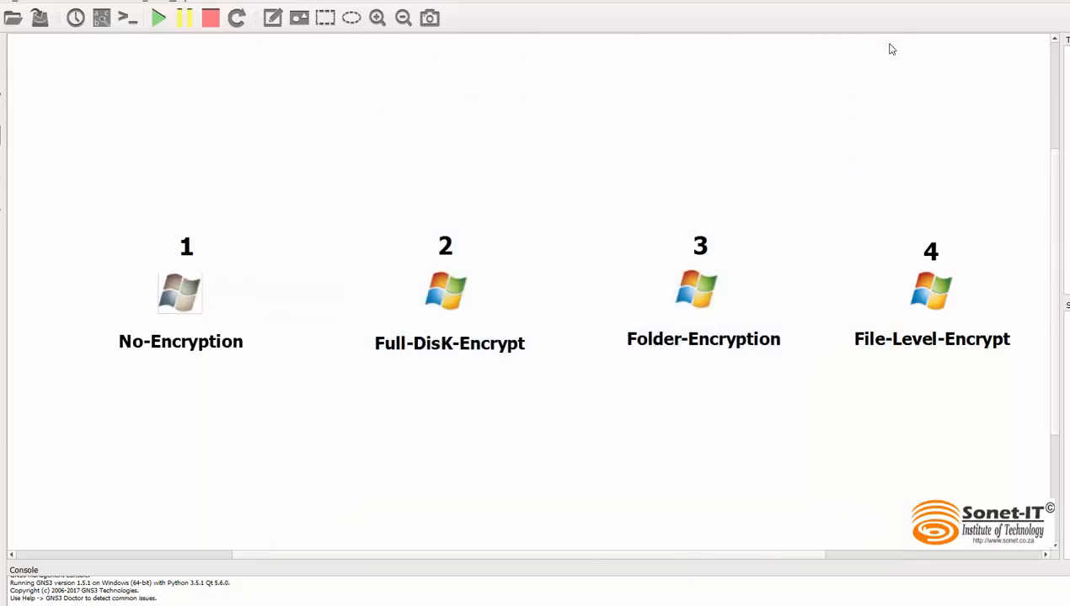
right_click(179, 292)
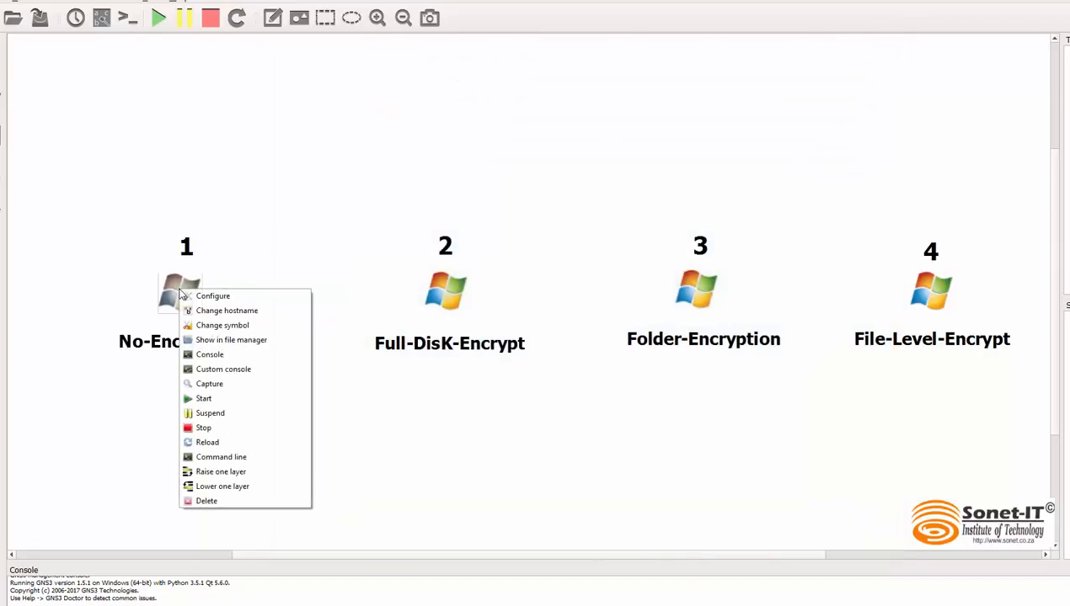
left_click(219, 433)
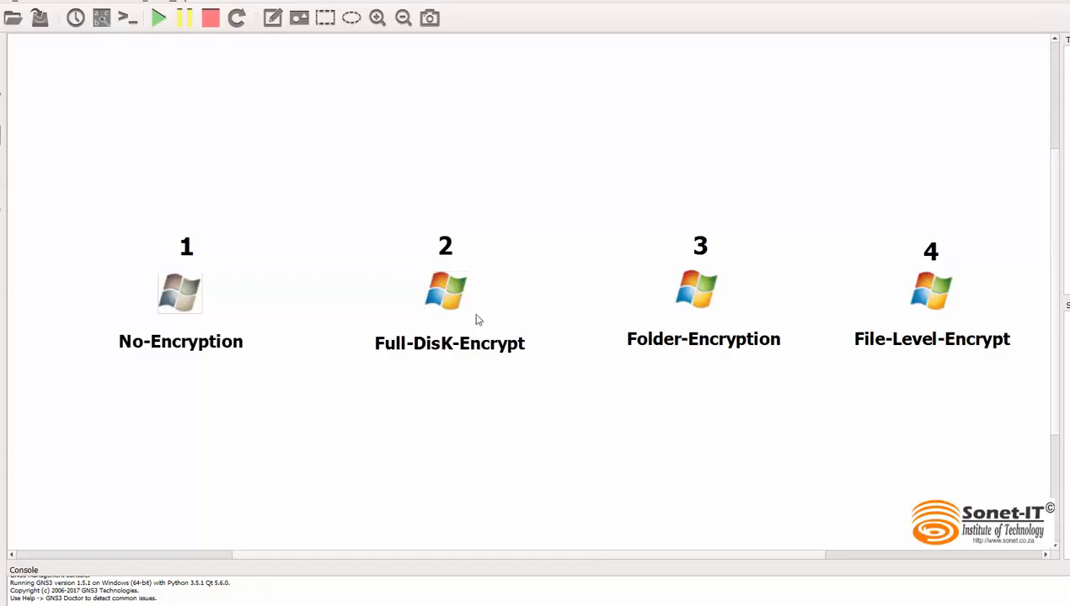
Step: In the Full-DisK-Encrypt node's configuration, set the boot priority to CD/DVD-ROM
right_click(445, 286)
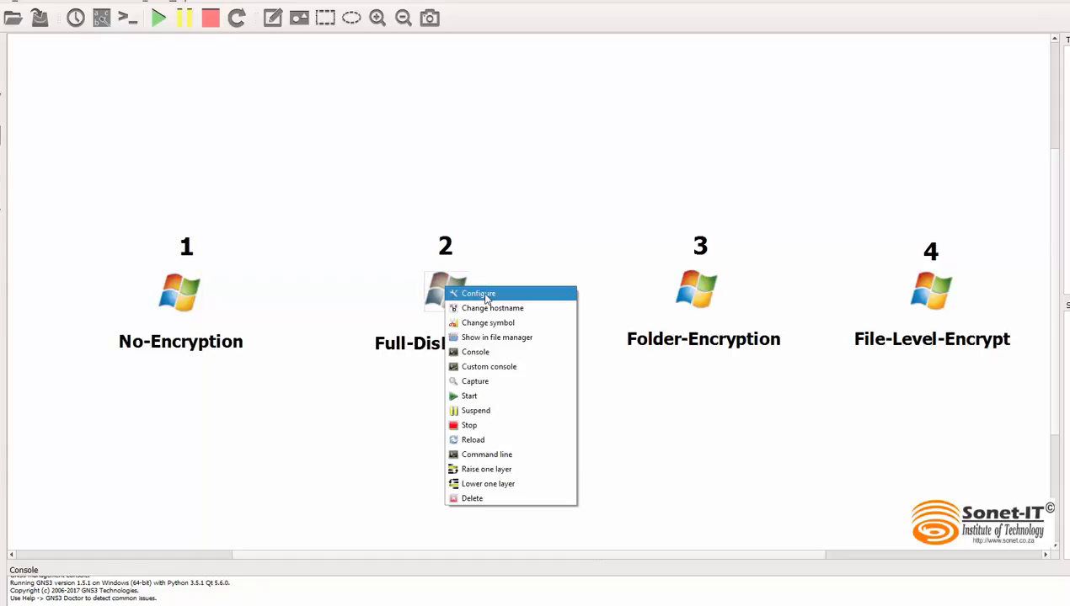
left_click(480, 294)
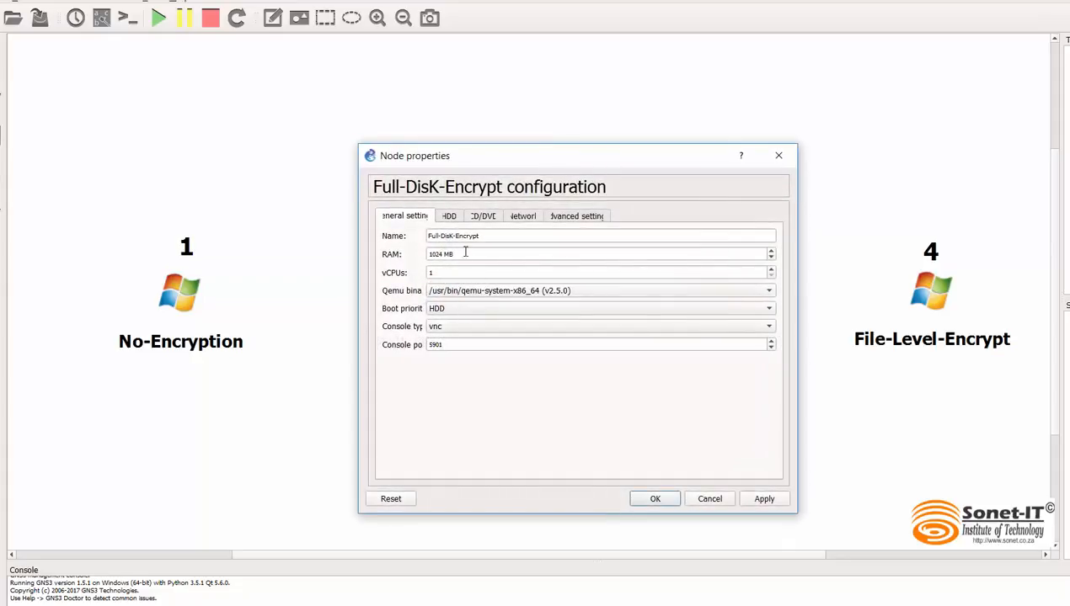
left_click(454, 310)
left_click(472, 322)
Step: Set the node's CD/DVD image to systemrescuecd-x86-4.9.2.iso, copy that file name for reuse, and save the configuration
left_click(486, 218)
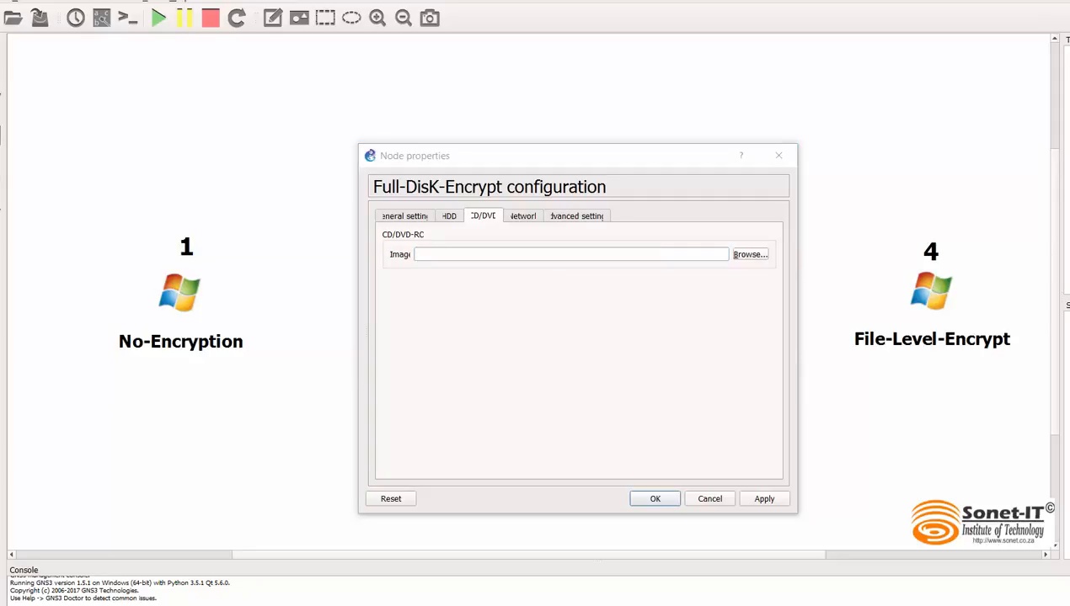
left_click(438, 254)
right_click(437, 253)
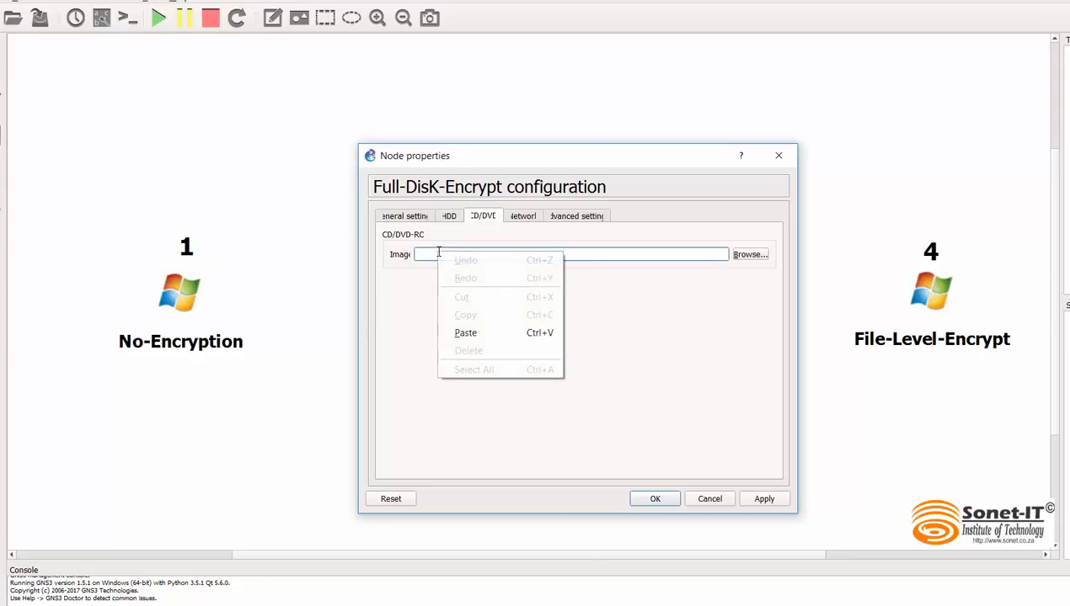
left_click(467, 333)
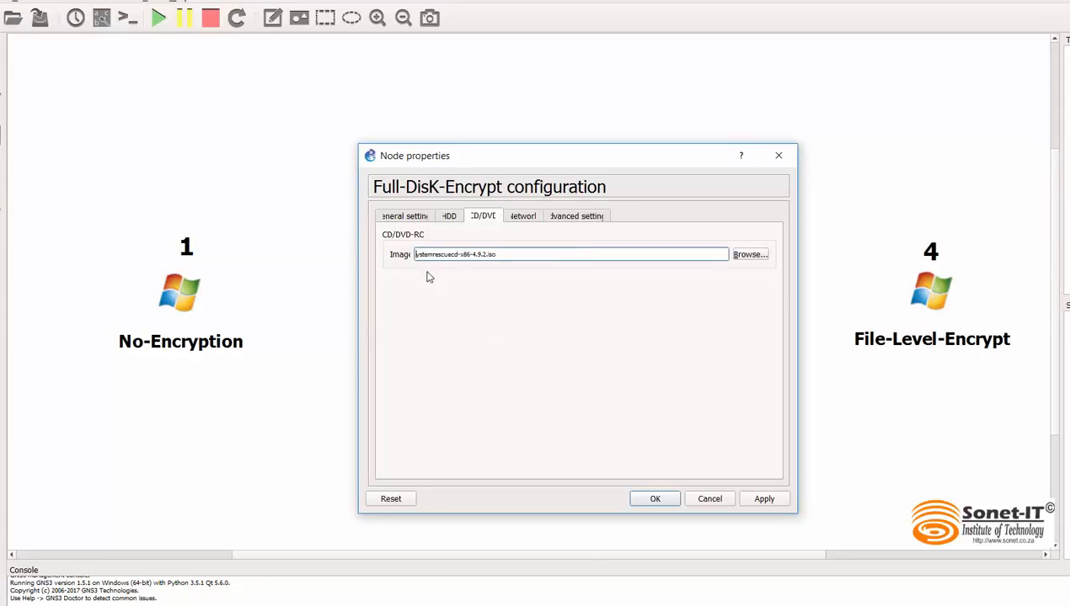
type("s")
left_click_drag(497, 254, 412, 255)
right_click(436, 258)
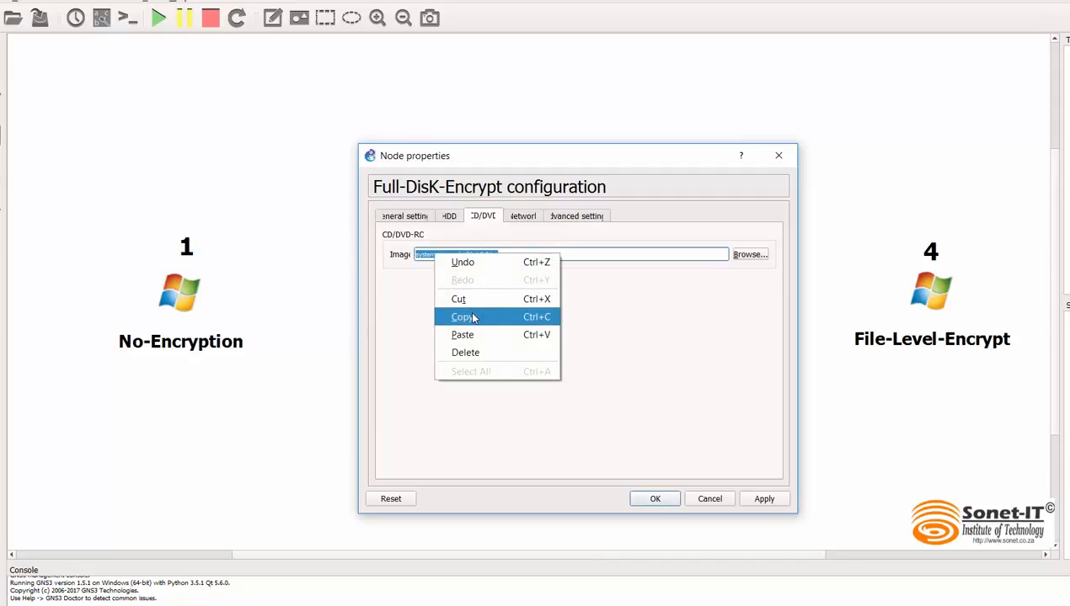
left_click(470, 313)
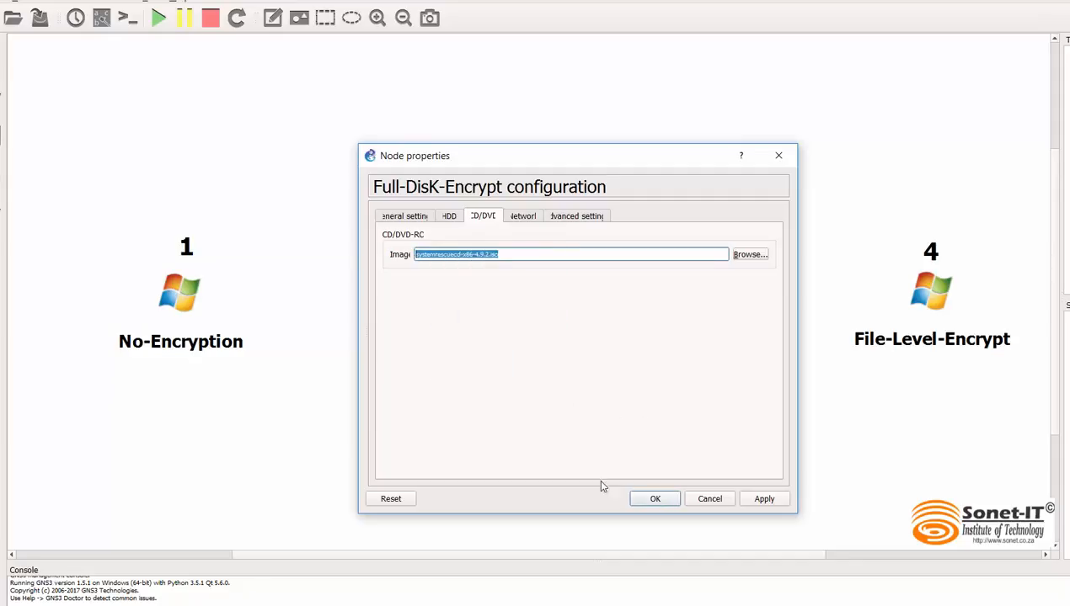
left_click(650, 501)
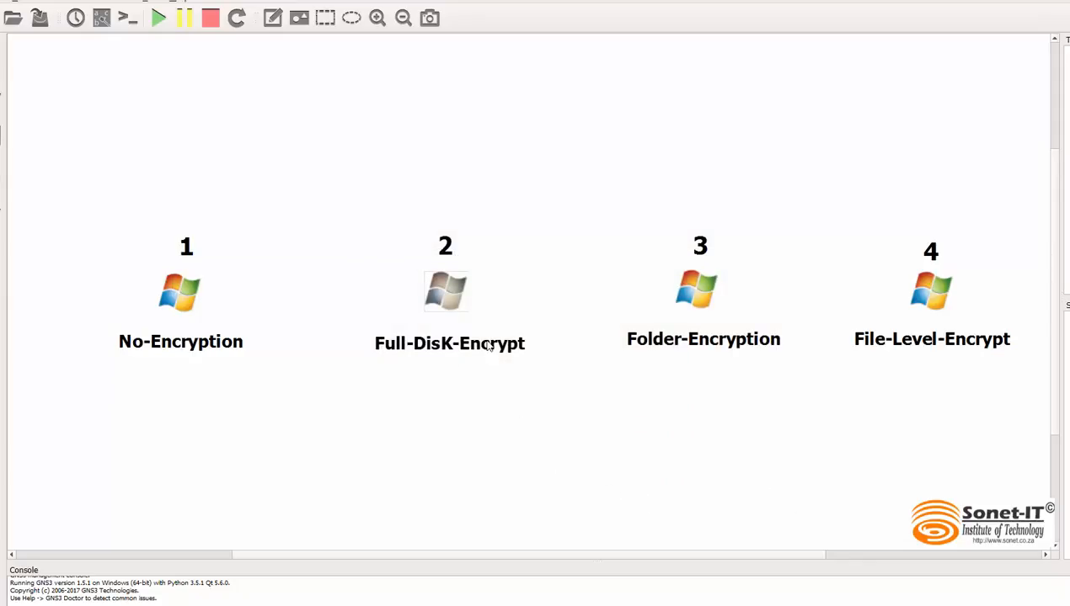
Step: Start the Full-DisK-Encrypt machine and open its console
right_click(439, 288)
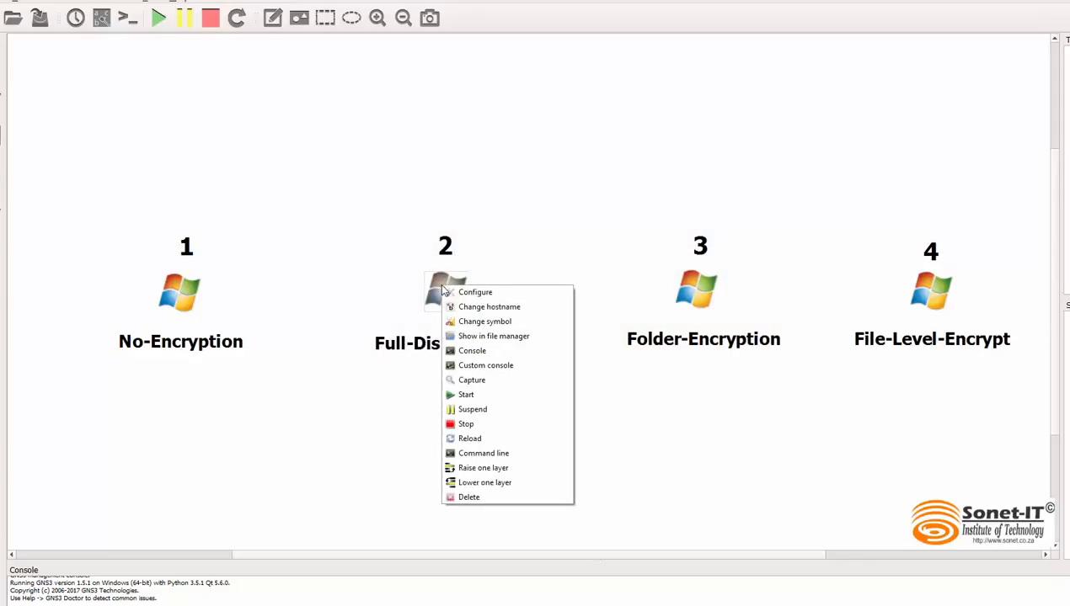
left_click(497, 393)
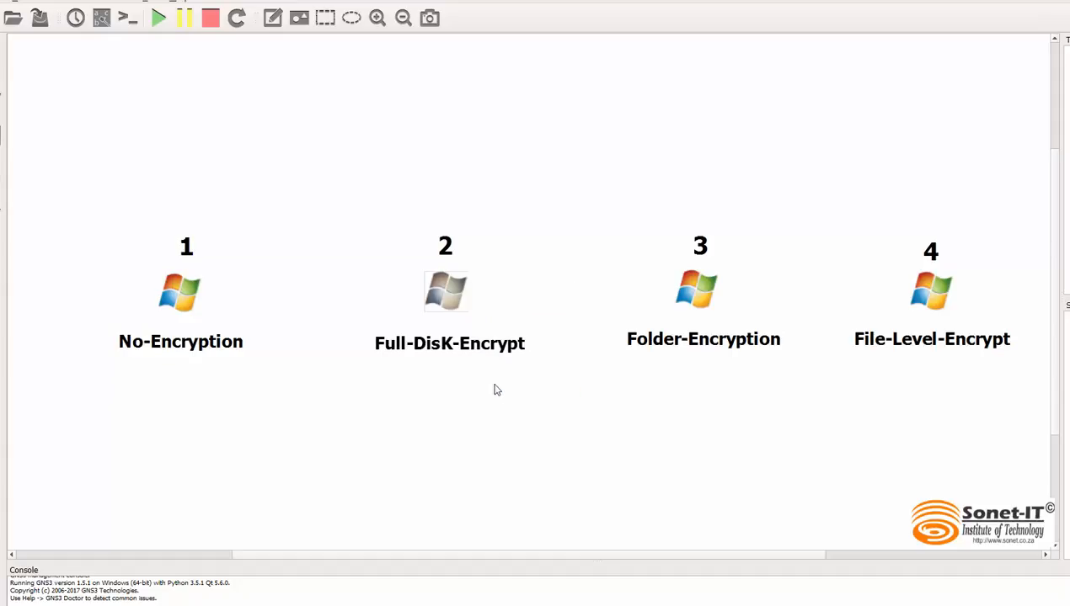
right_click(443, 291)
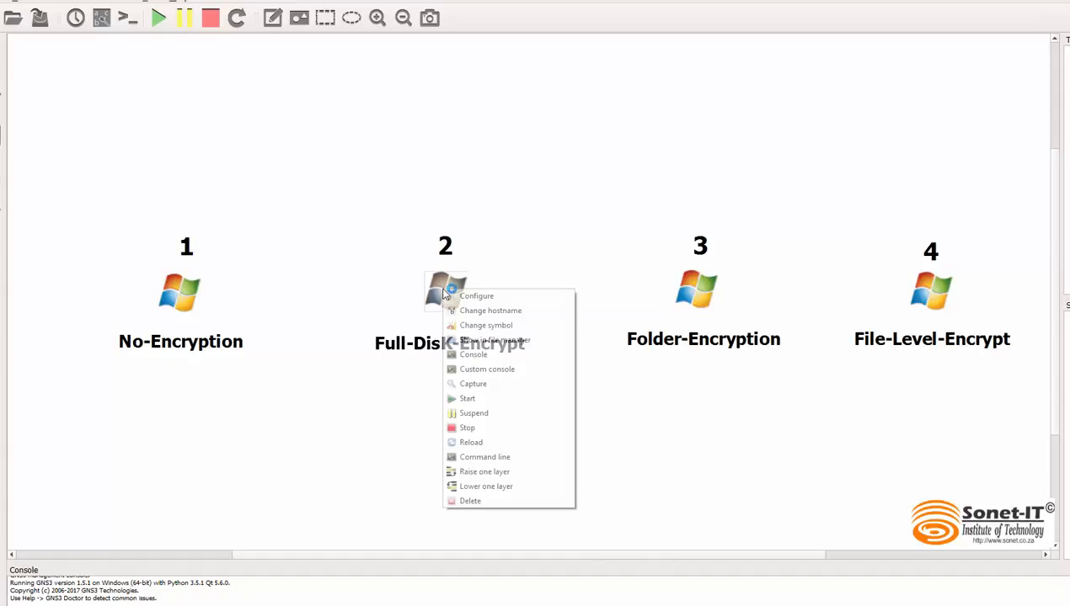
left_click(503, 354)
Step: Boot SystemRescueCd with the default boot options and accept the default US keymap
key("Down")
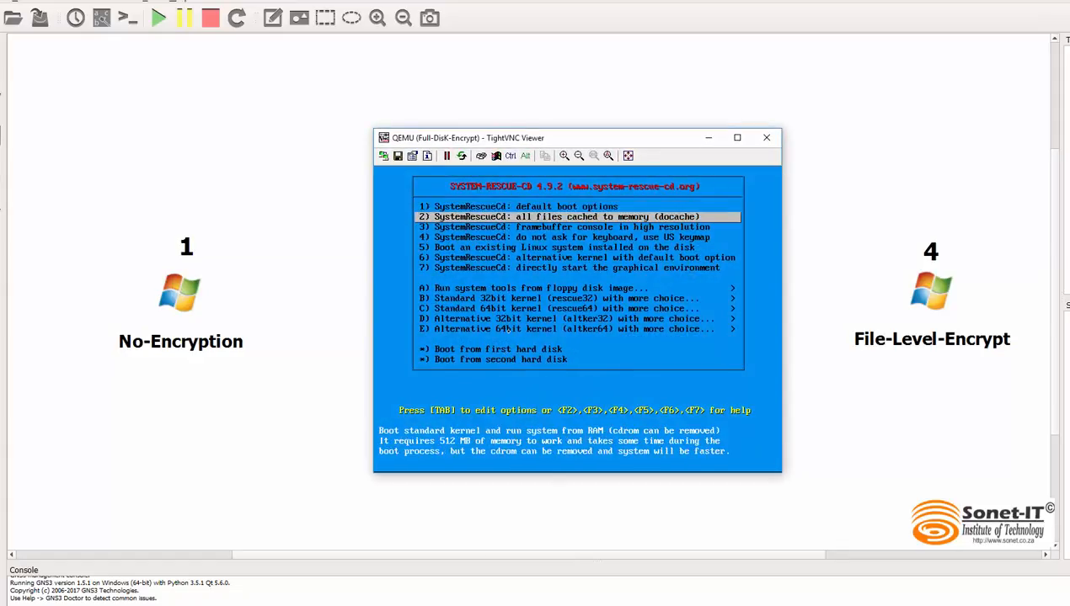
key("Up")
key("Return")
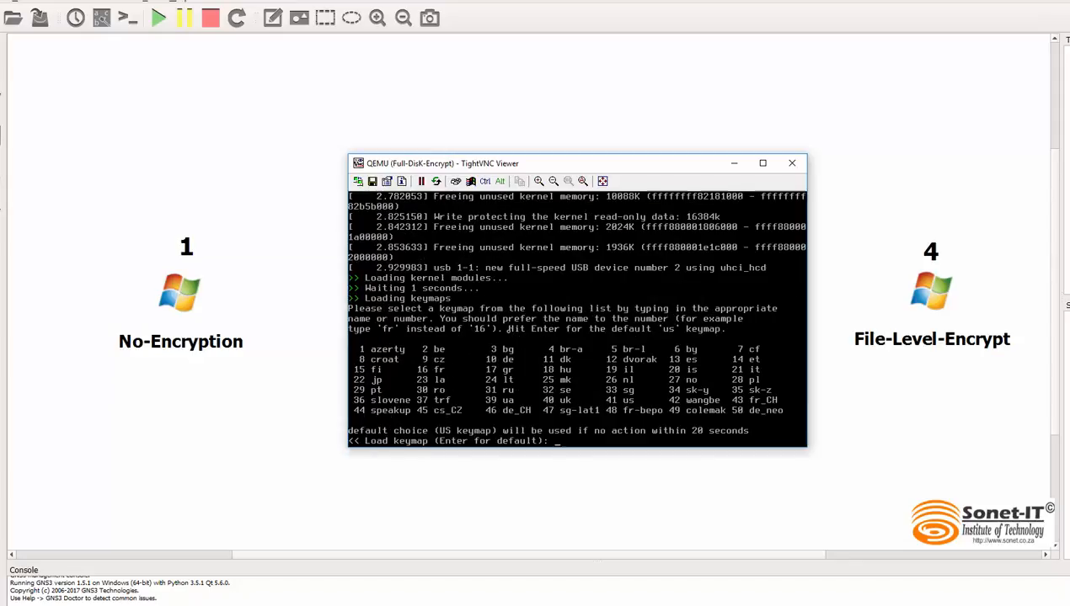
key("Return")
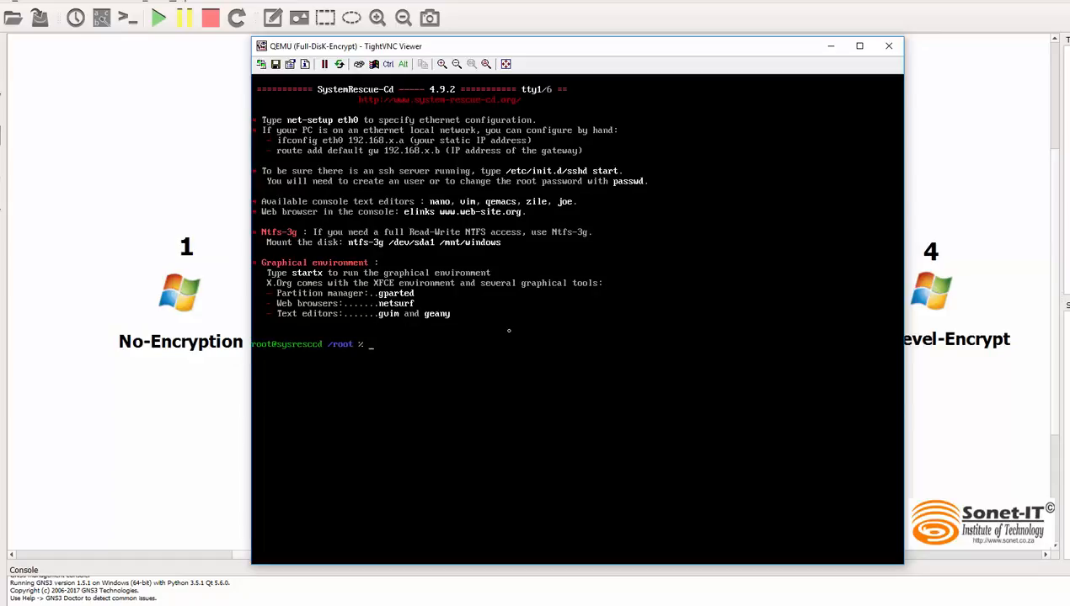
Step: Clear the terminal and list the block devices with lsblk
type("clear")
key("Return")
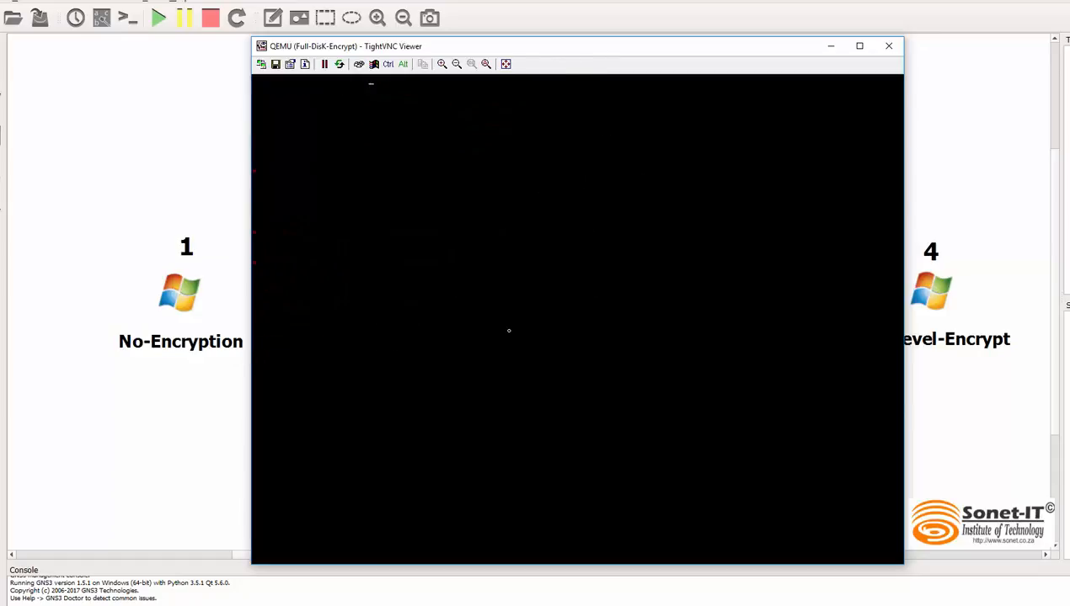
type("lsblk")
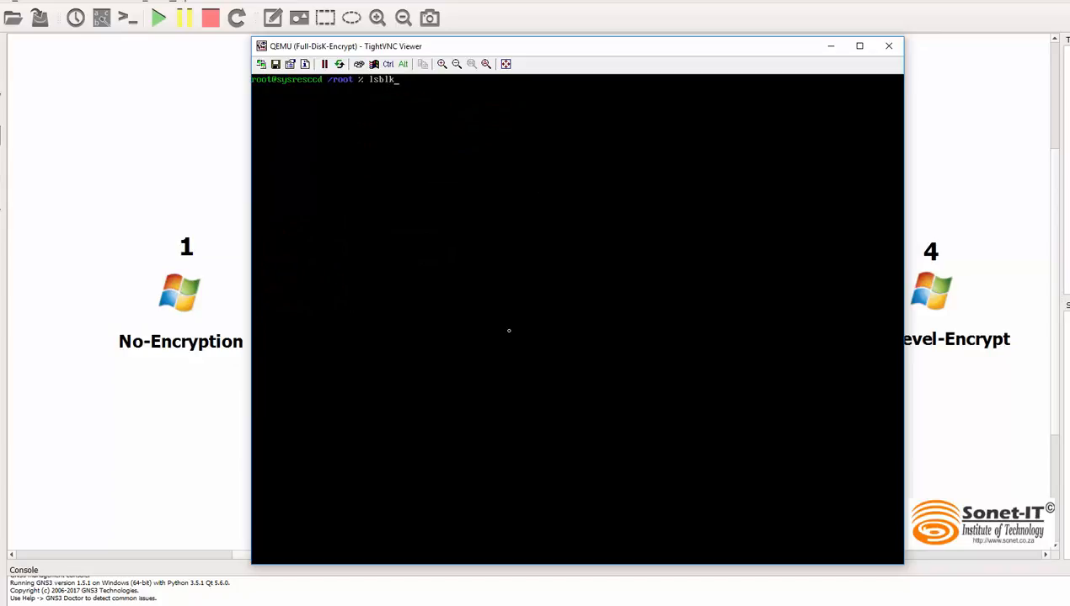
key("Return")
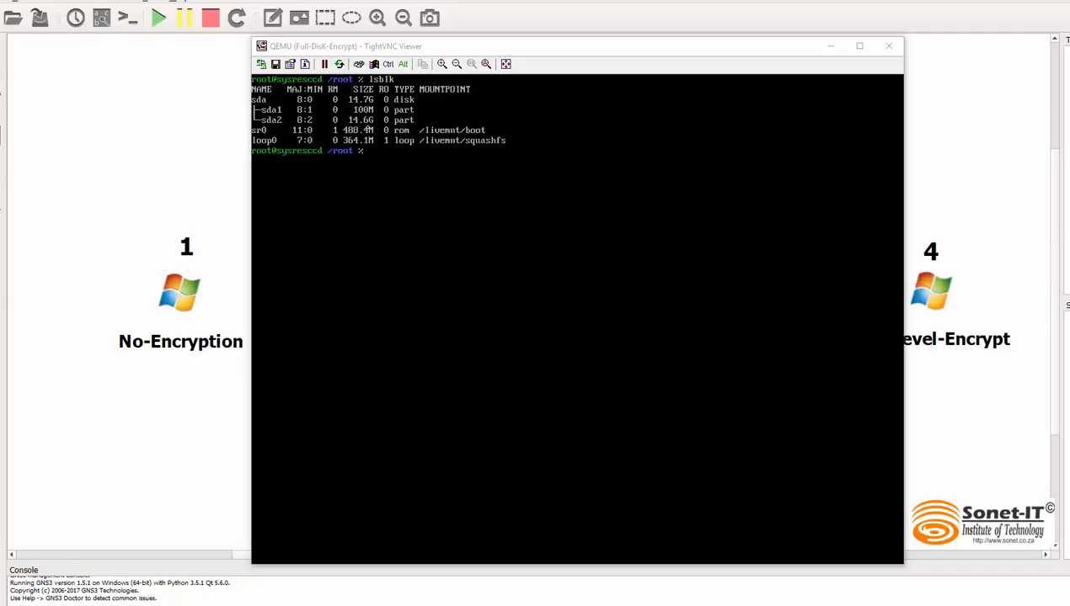
Step: List the contents of the /media directory with ls
left_click(389, 164)
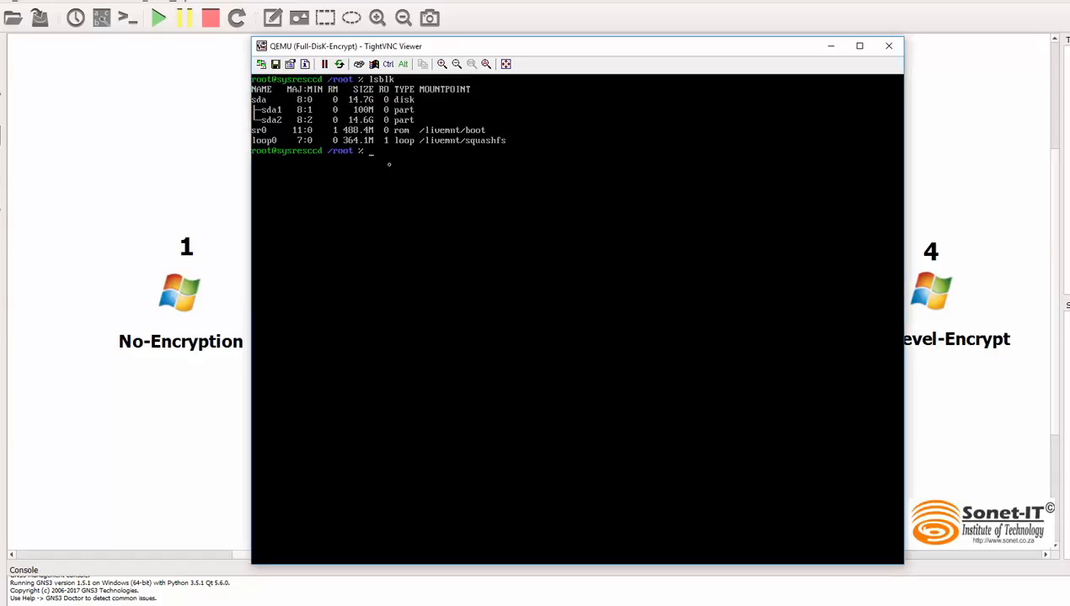
type("ls /meid")
key("BackSpace")
key("BackSpace")
type("d")
key("Tab")
key("BackSpace")
key("Return")
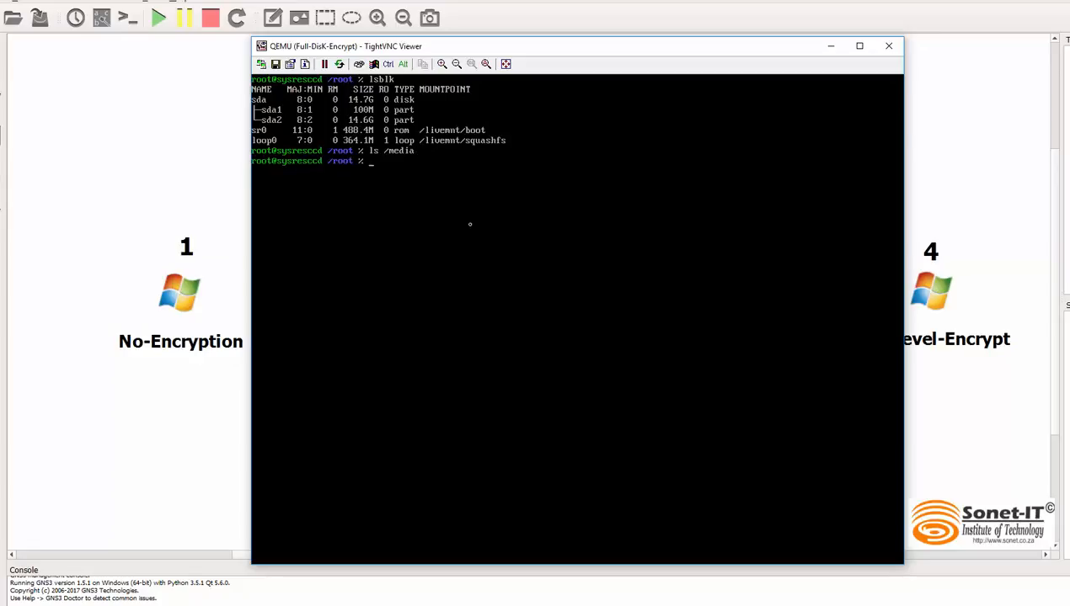
Step: Clear the terminal and try to mount /dev/sda2 on /media
type("clear")
key("Return")
type("mount")
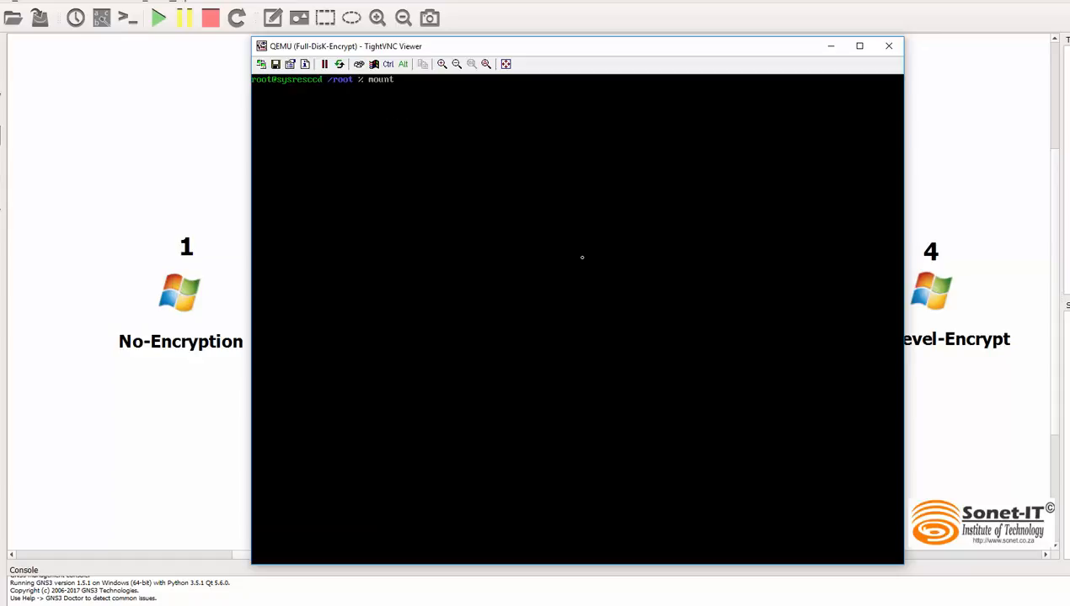
type(" /dev/sda2 /media/")
key("Return")
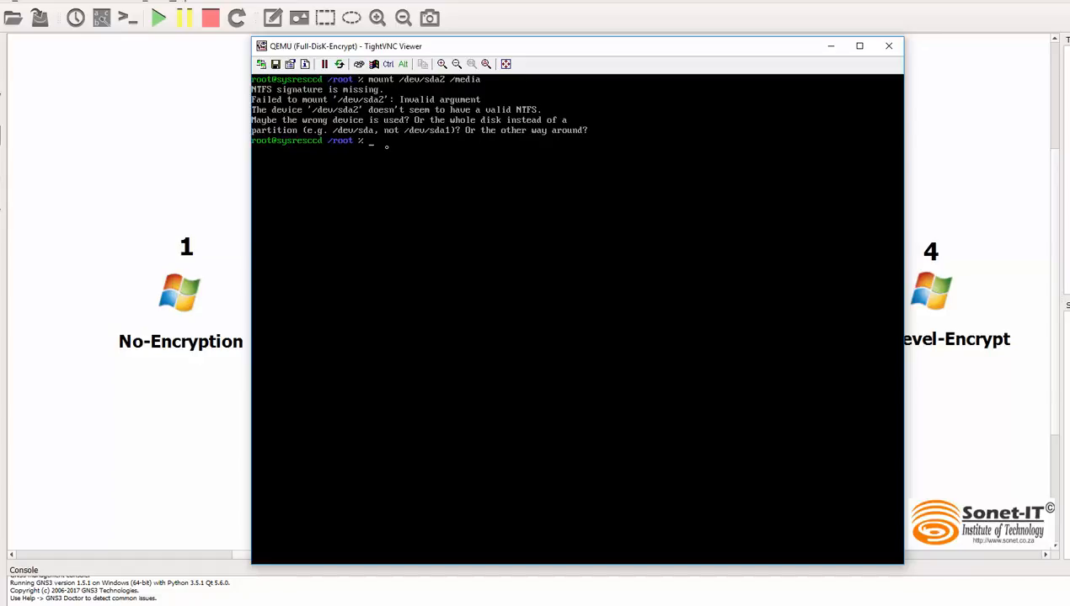
Step: Clear the screen and run the earlier mount command for /dev/sda2 on /media again
type("clear")
key("Return")
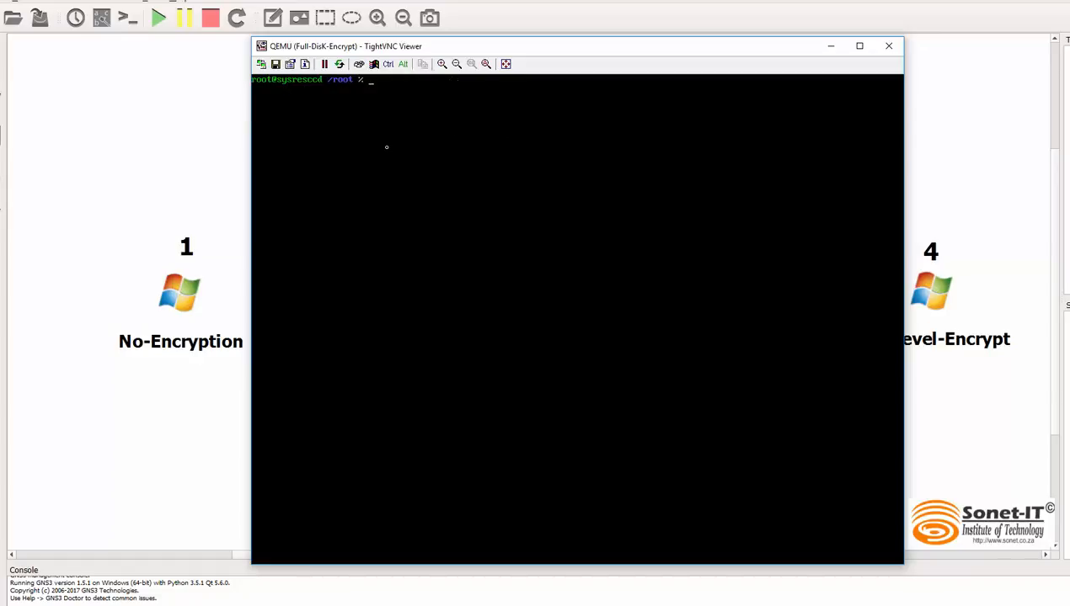
key("Up")
key("Up")
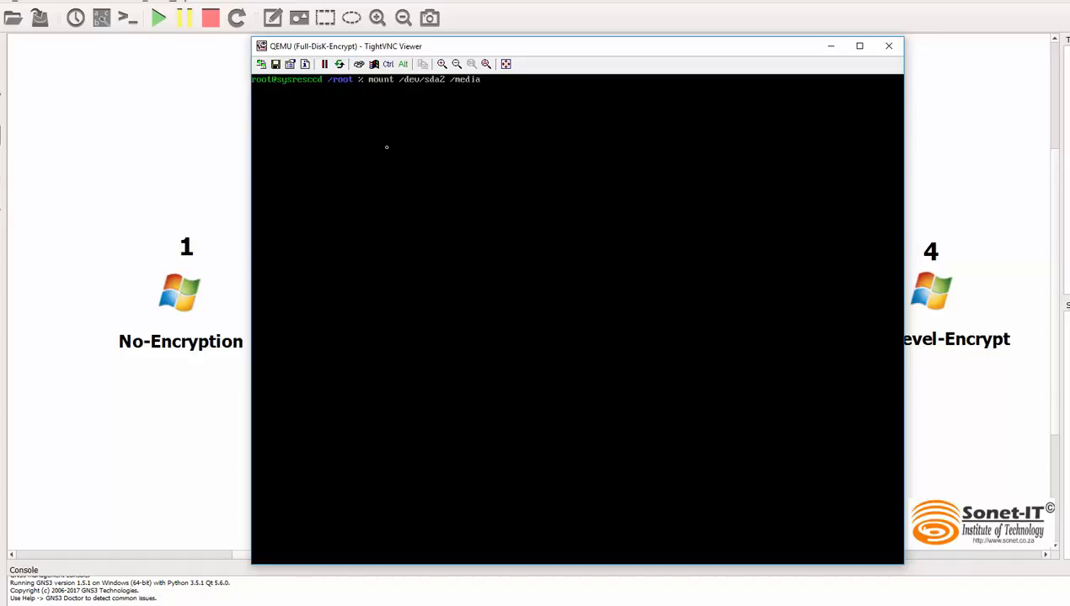
key("Return")
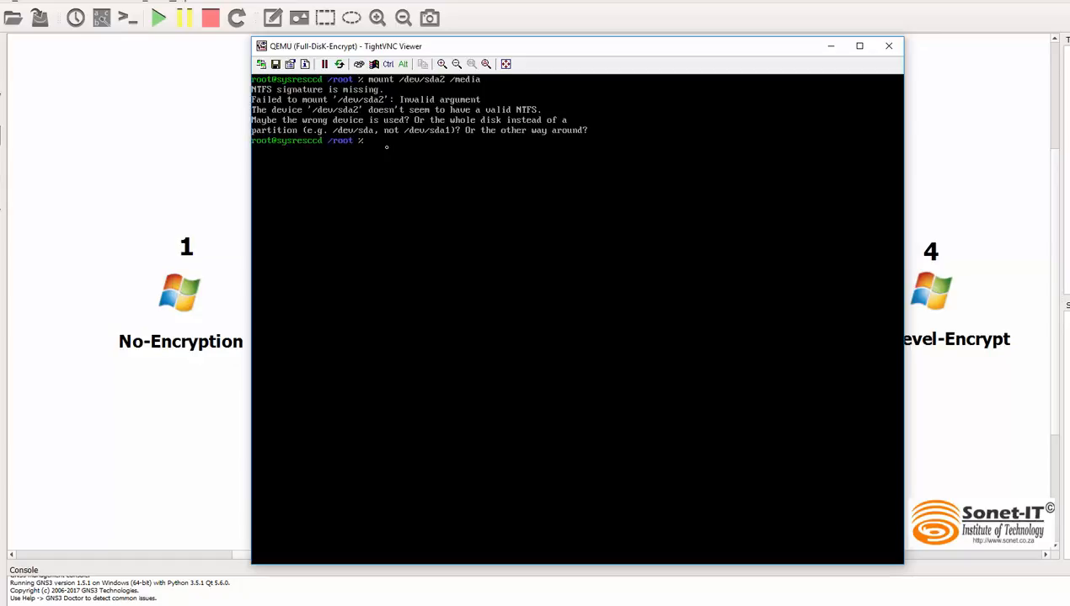
Step: Change the recalled mount command to use /dev/sda1 and try to mount that partition on /media
key("Up")
key("Left")
key("Left")
key("BackSpace")
type("1")
key("Return")
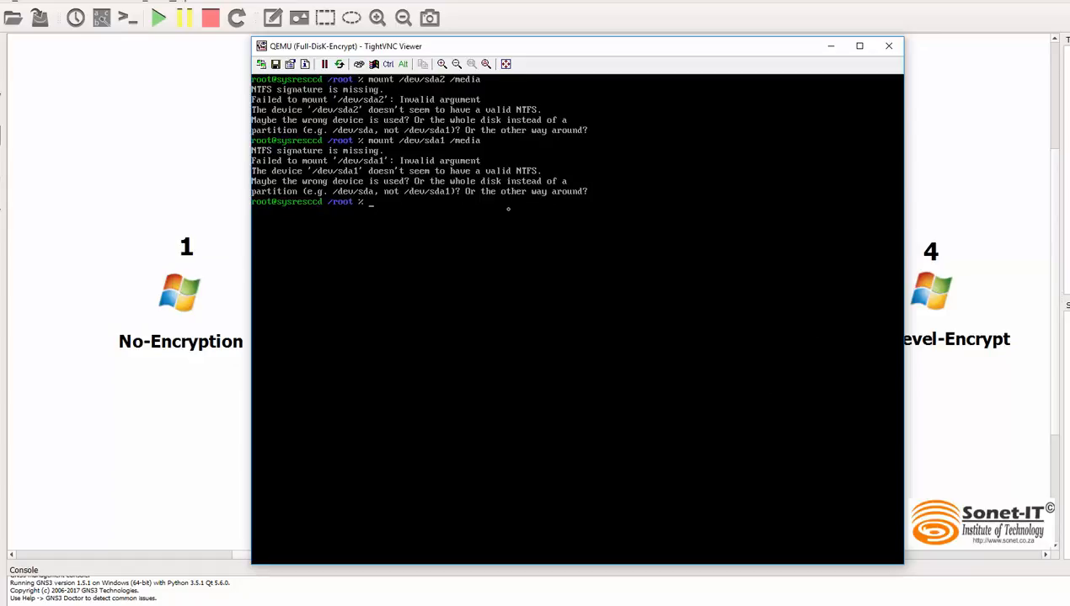
Step: Close the Full-DisK-Encrypt machine's console window and stop the machine
left_click(891, 48)
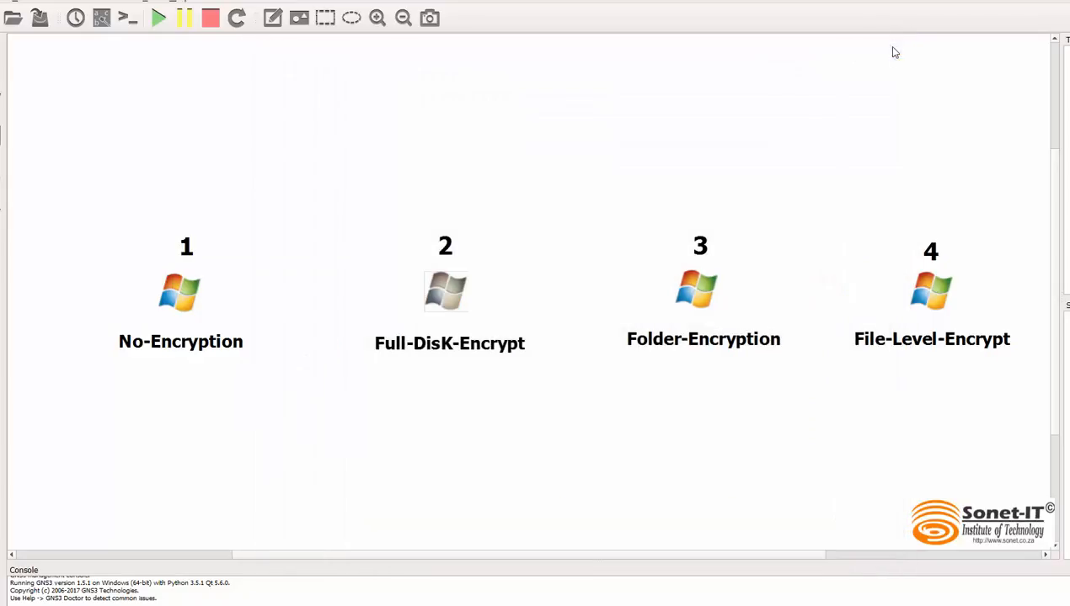
right_click(441, 292)
left_click(485, 430)
Step: In the Folder-Encryption node's configuration, set the boot priority to CD/DVD-ROM
mouse_move(695, 295)
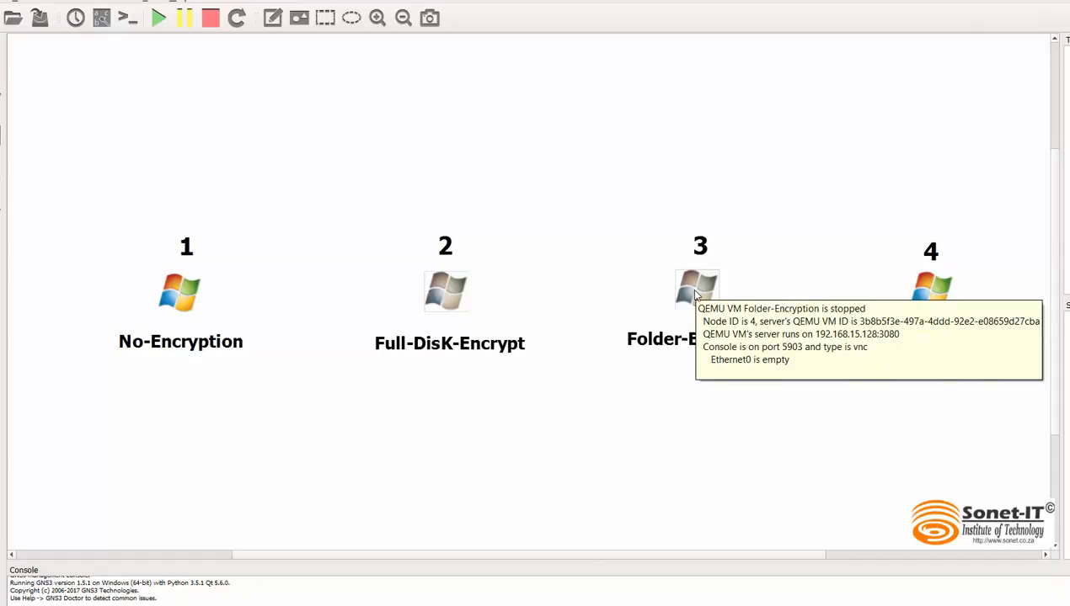
right_click(695, 294)
left_click(738, 298)
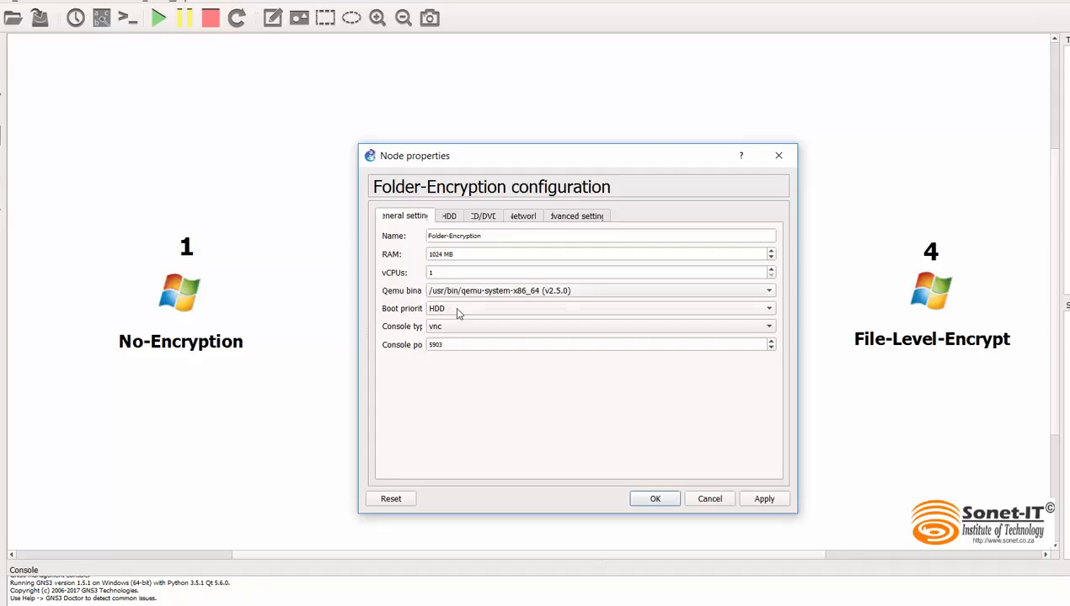
left_click(459, 309)
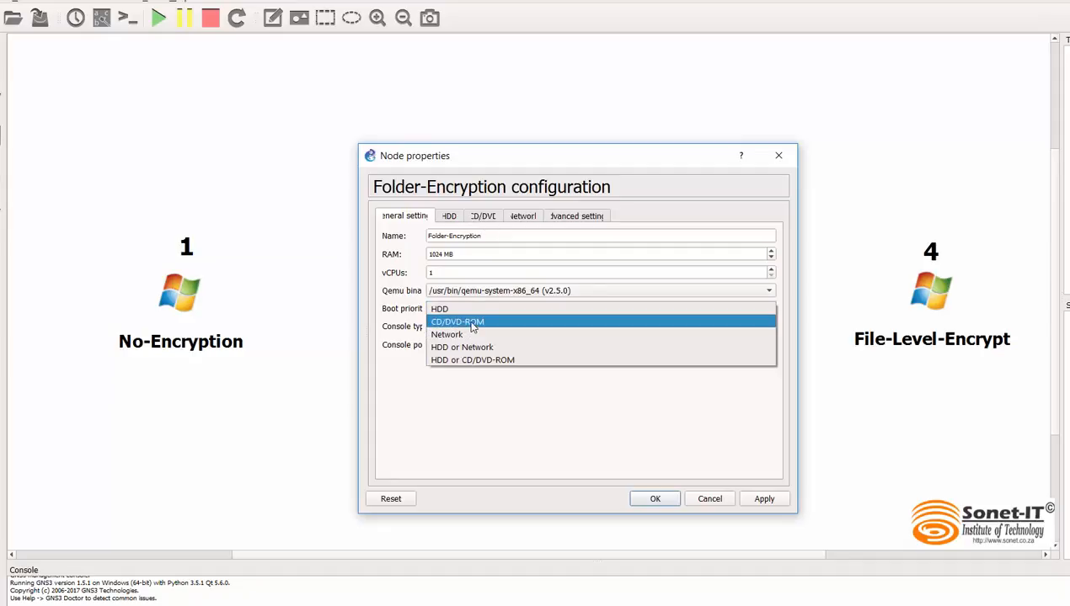
left_click(473, 327)
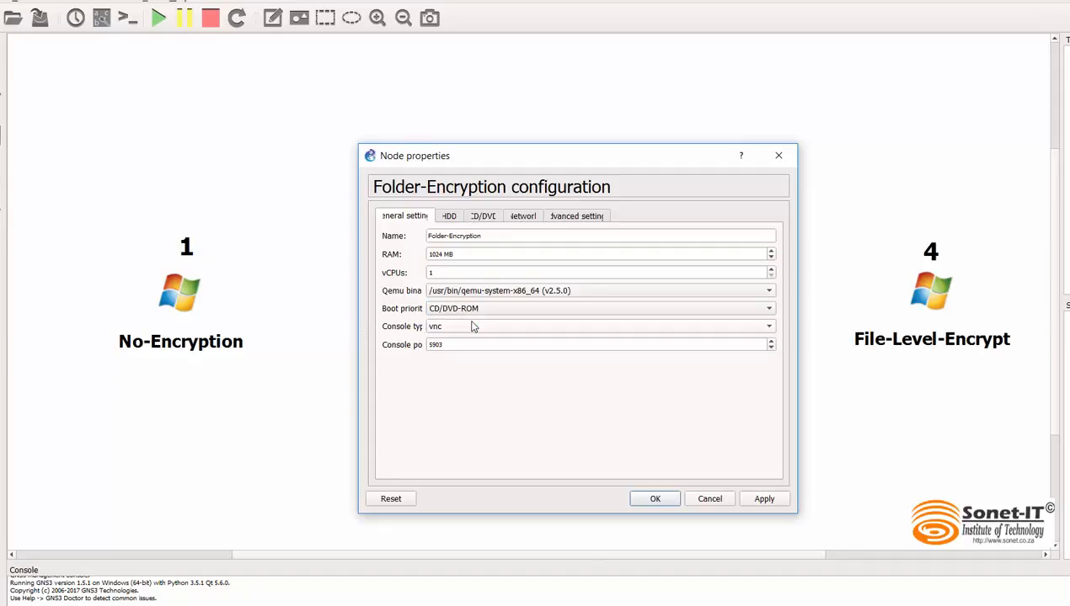
Step: Set the Folder-Encryption node's CD/DVD image to systemrescuecd-x86-4.9.2.iso and accept the configuration
left_click(488, 217)
right_click(446, 255)
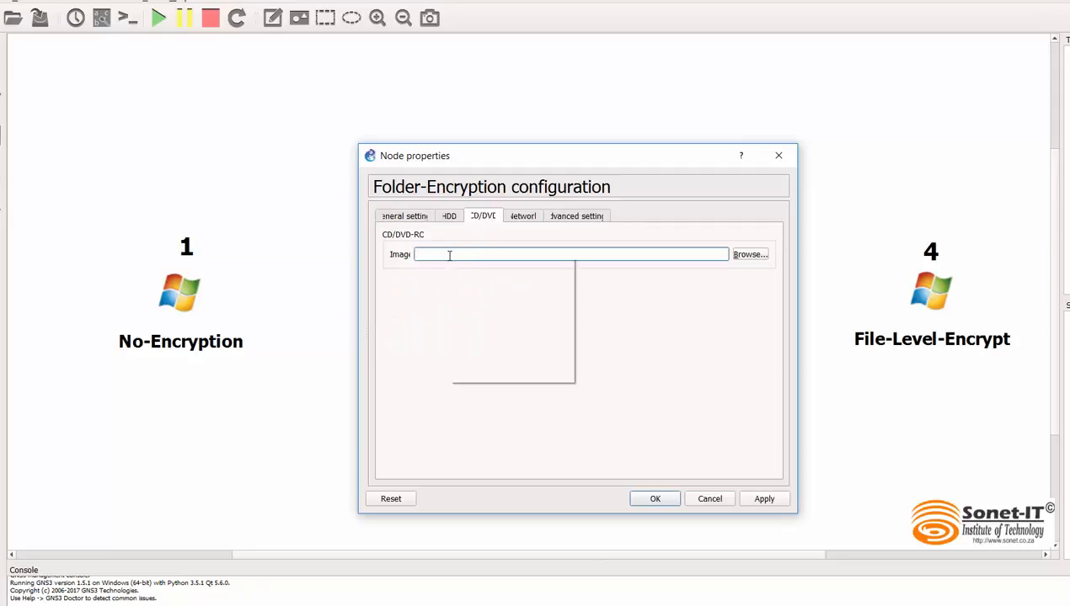
left_click(480, 337)
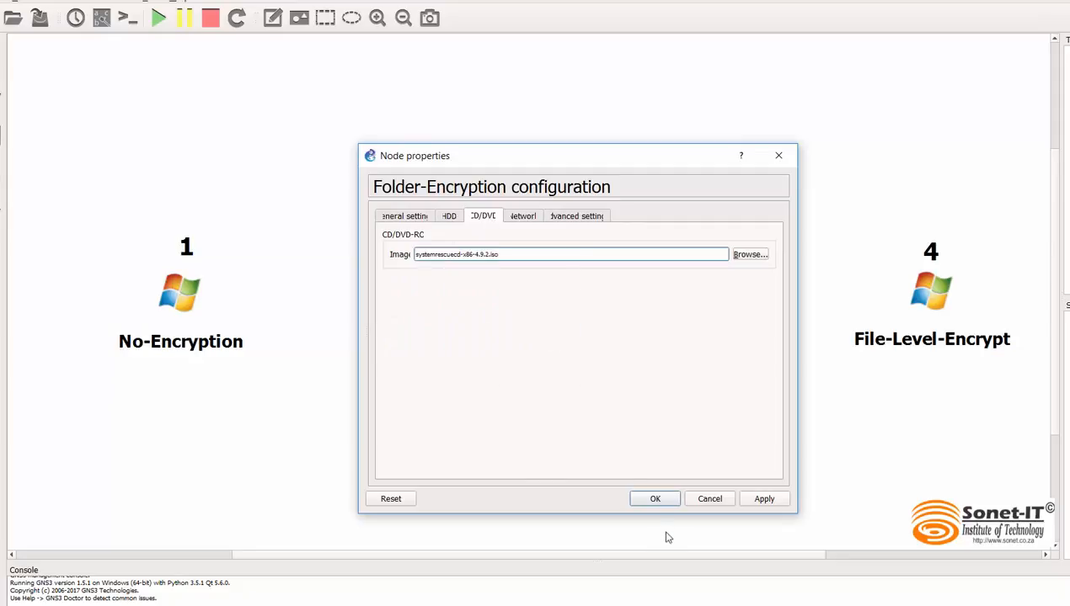
left_click(656, 499)
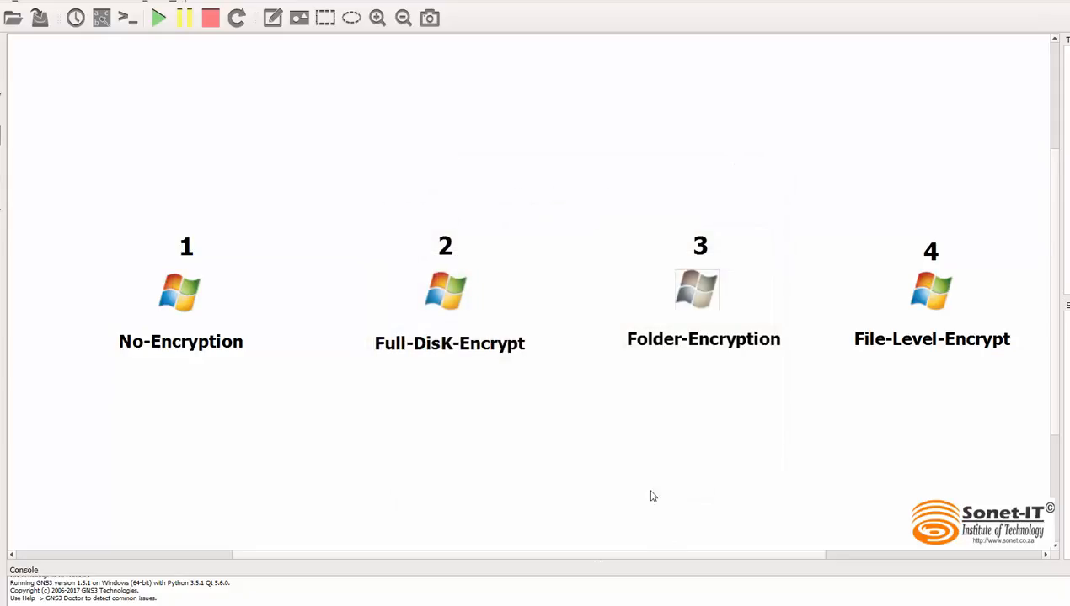
Step: Start the Folder-Encryption machine, open its console and boot SystemRescueCd with the default boot options and default keymap
right_click(691, 295)
left_click(738, 401)
double_click(695, 294)
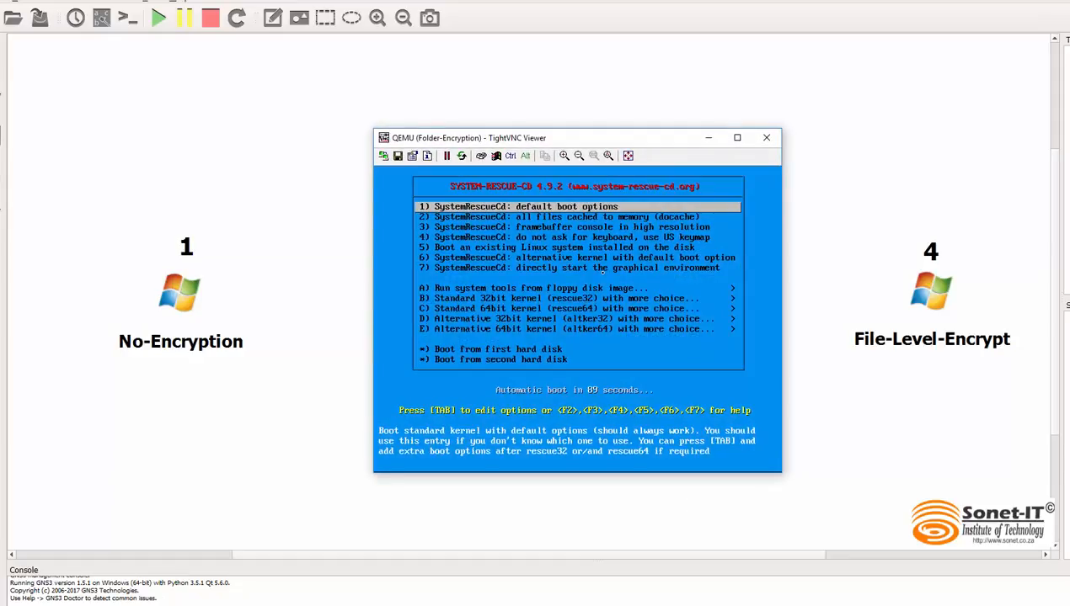
key("Return")
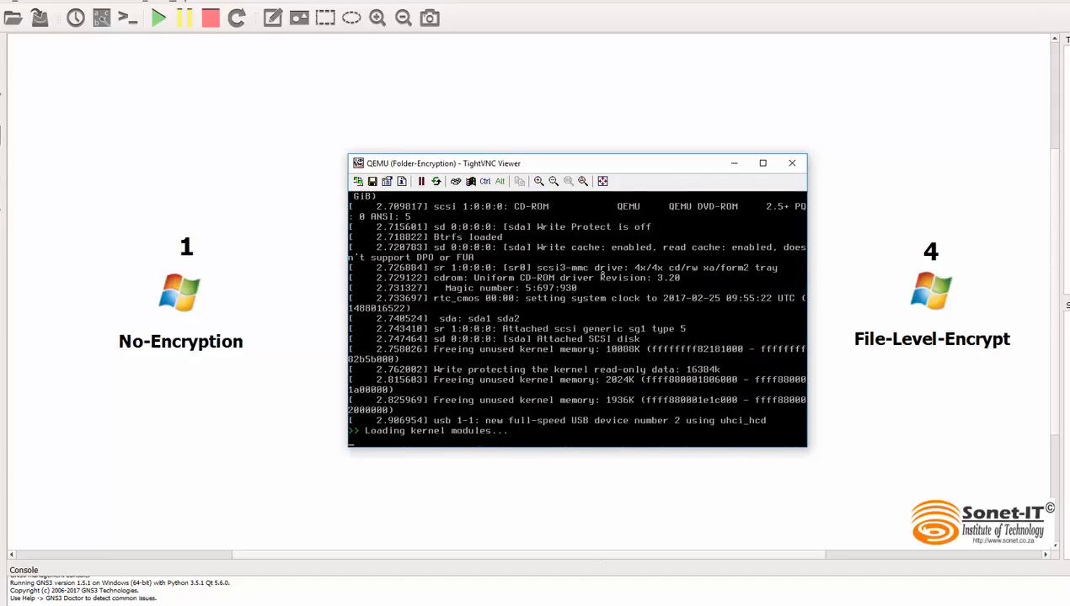
key("Return")
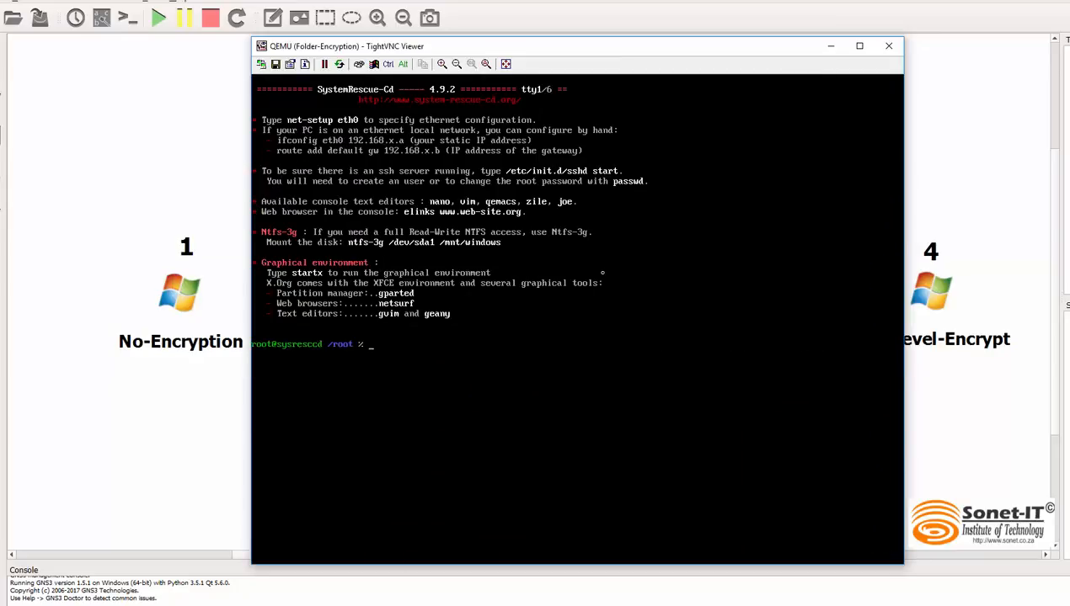
Step: Clear the console screen and list the machine's block devices with lsblk
type("cler")
key("BackSpace")
type("ar")
type("ls")
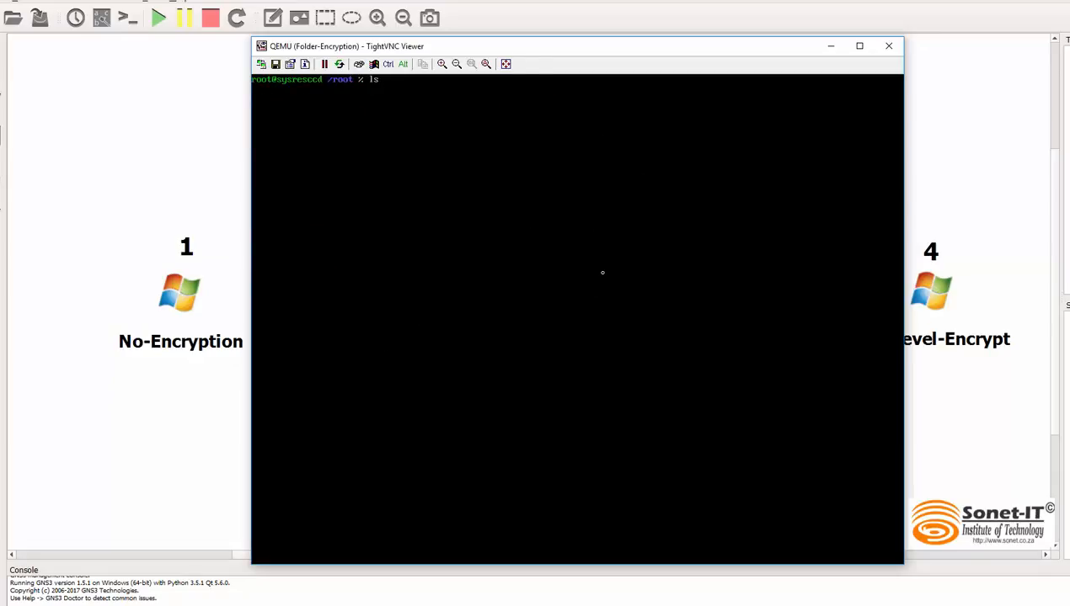
type("blk")
key("Return")
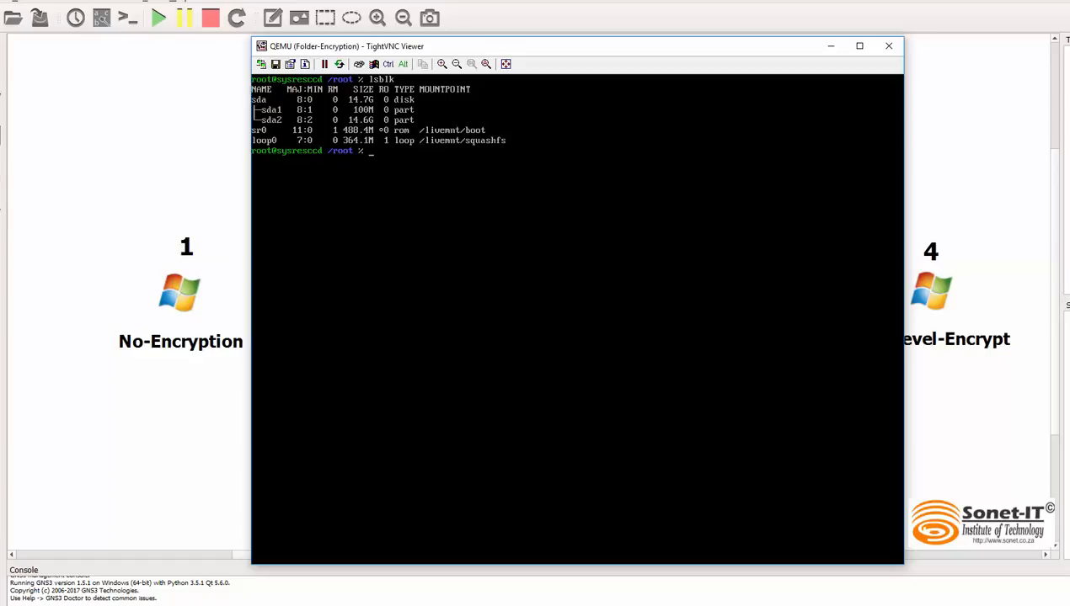
Step: List the contents of the /media directory before any partition is mounted there
type("ls /mei")
key("BackSpace")
type("d")
key("Tab")
key("Return")
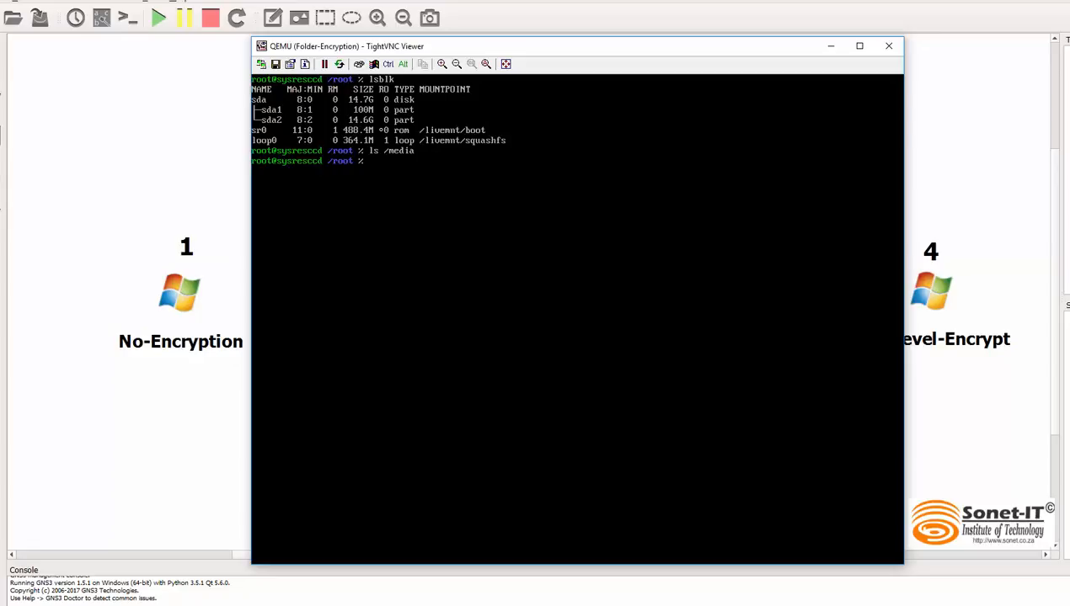
Step: Clear the screen and mount the /dev/sda2 partition on /media
type("clear")
key("Return")
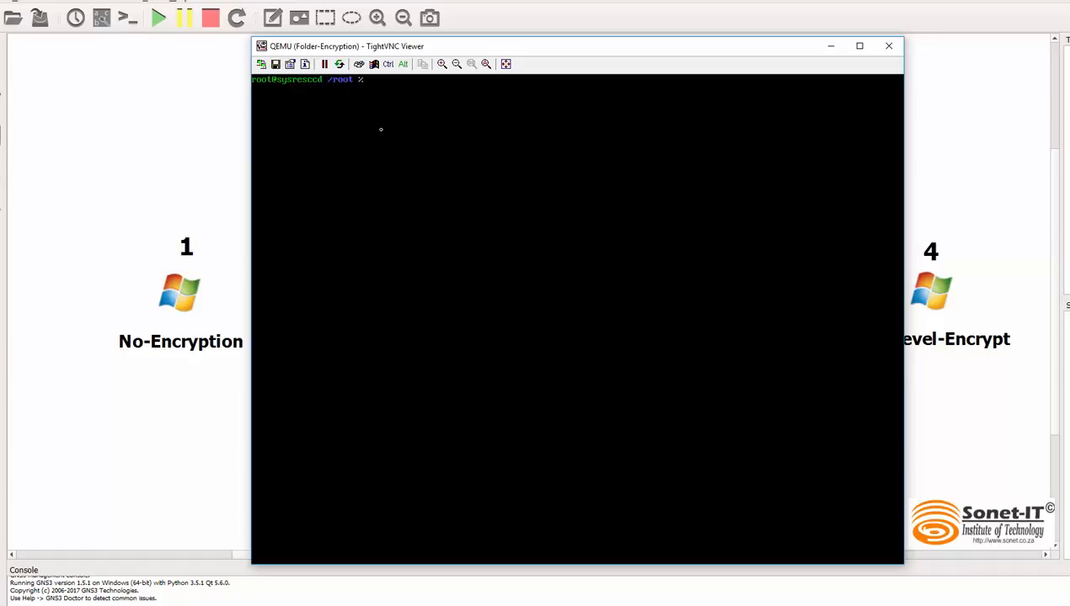
type("moun")
type("t /dev/")
type("sda2")
type(" /mdei")
key("BackSpace")
key("BackSpace")
key("BackSpace")
type("e")
key("Tab")
key("Return")
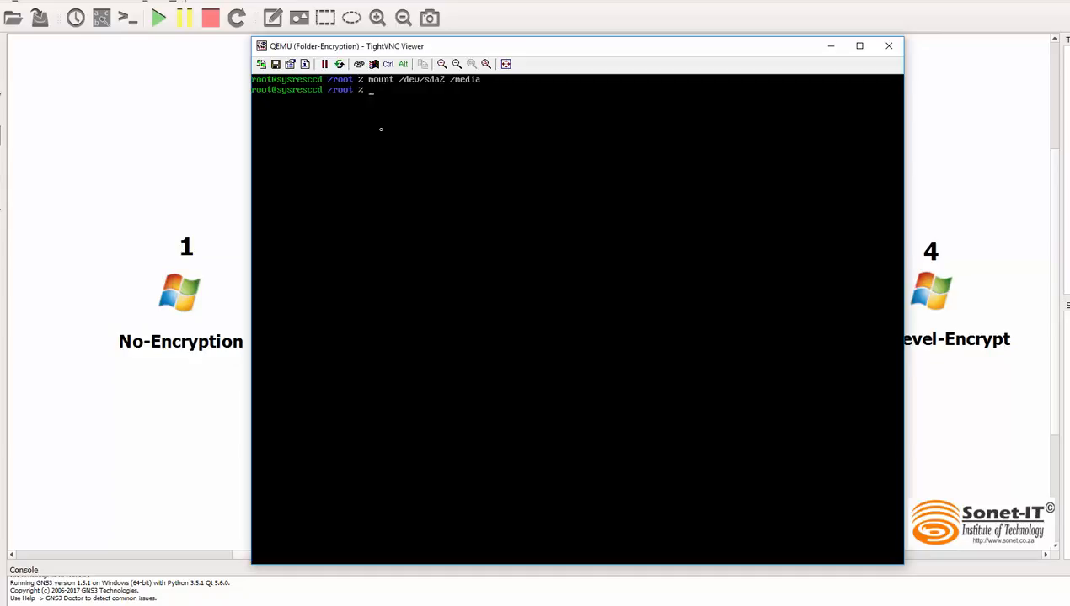
Step: List the files and folders of the Windows partition mounted on /media
type("ls /me")
key("Tab")
key("BackSpace")
key("Return")
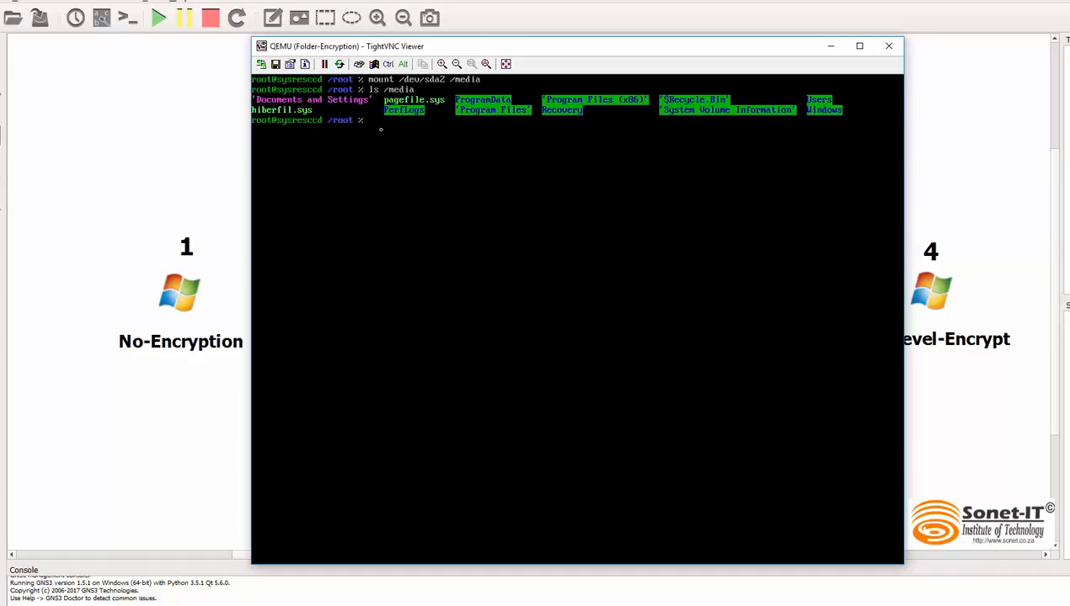
Step: Enter a cd command with the path /media/Users/ at the prompt
type("cd")
type("medi")
key("BackSpace")
key("BackSpace")
key("BackSpace")
key("BackSpace")
type("media/Us")
key("Tab")
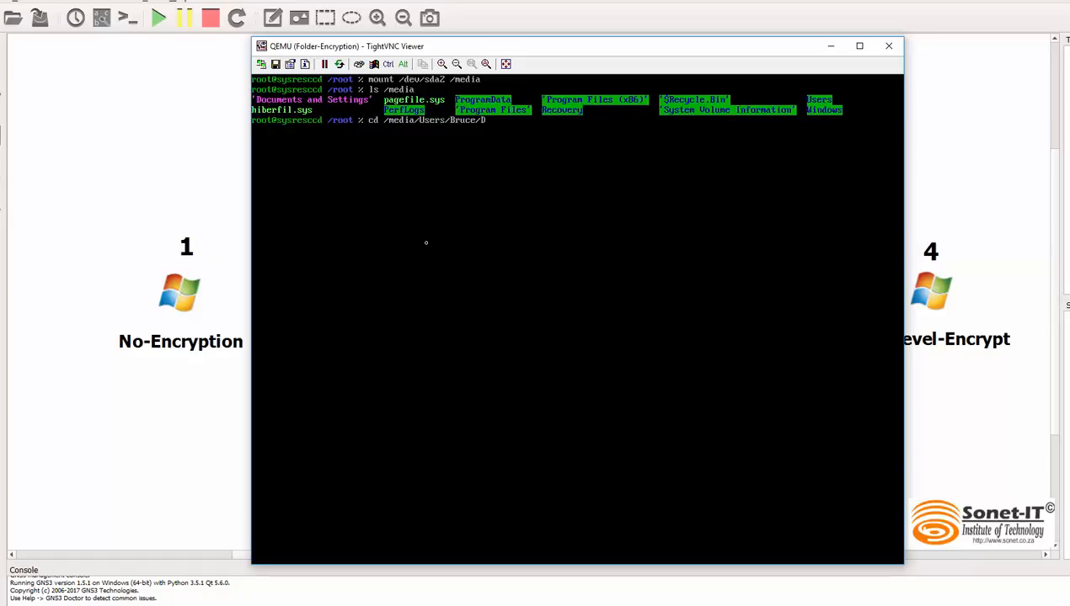
Step: Change into the user's Documents folder on the mounted Windows partition and list its contents
type("oc")
key("Tab")
key("Return")
type("ls")
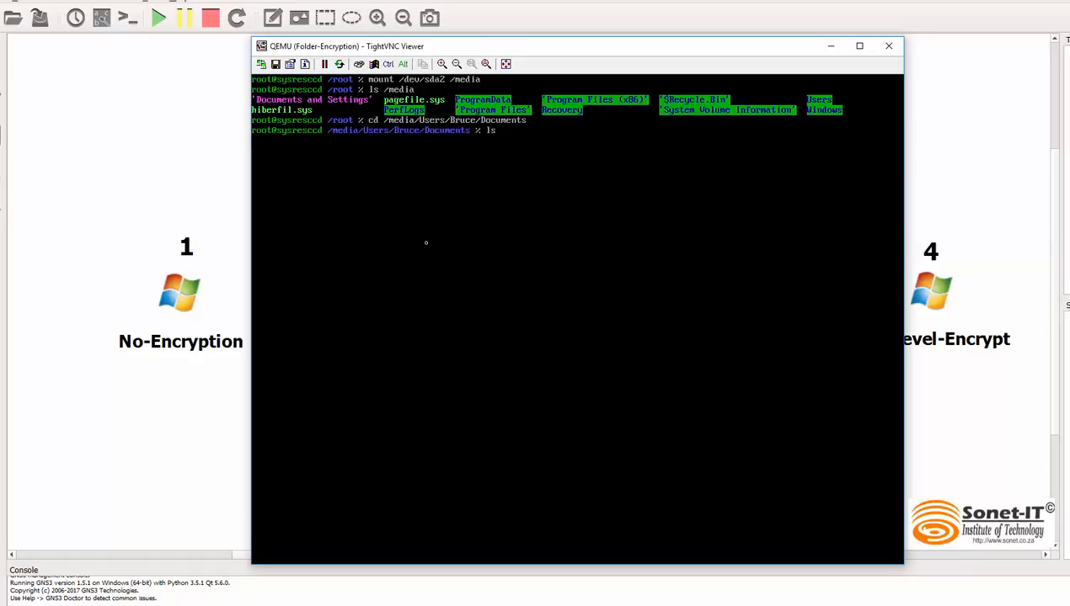
key("Return")
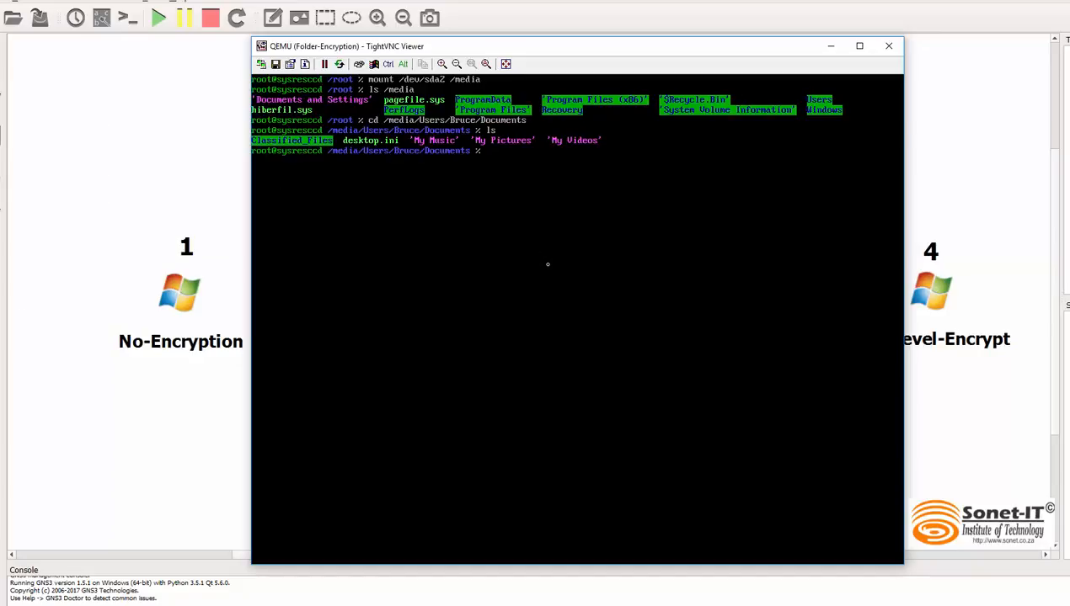
Step: Change into the Classified_Files folder and list its contents
type("cd Cl")
key("Tab")
key("Return")
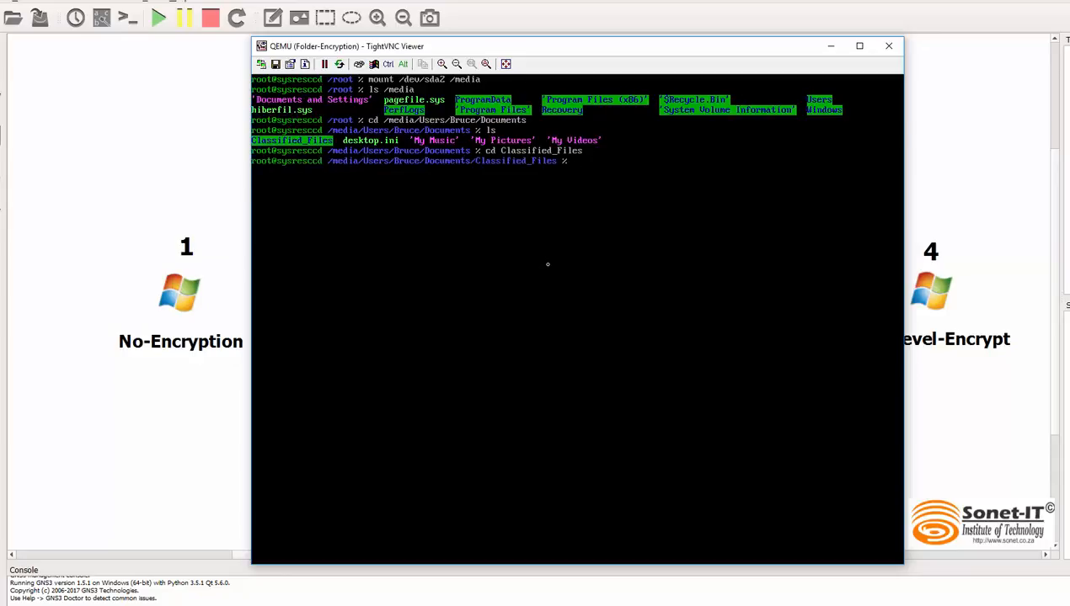
type("ls")
key("Return")
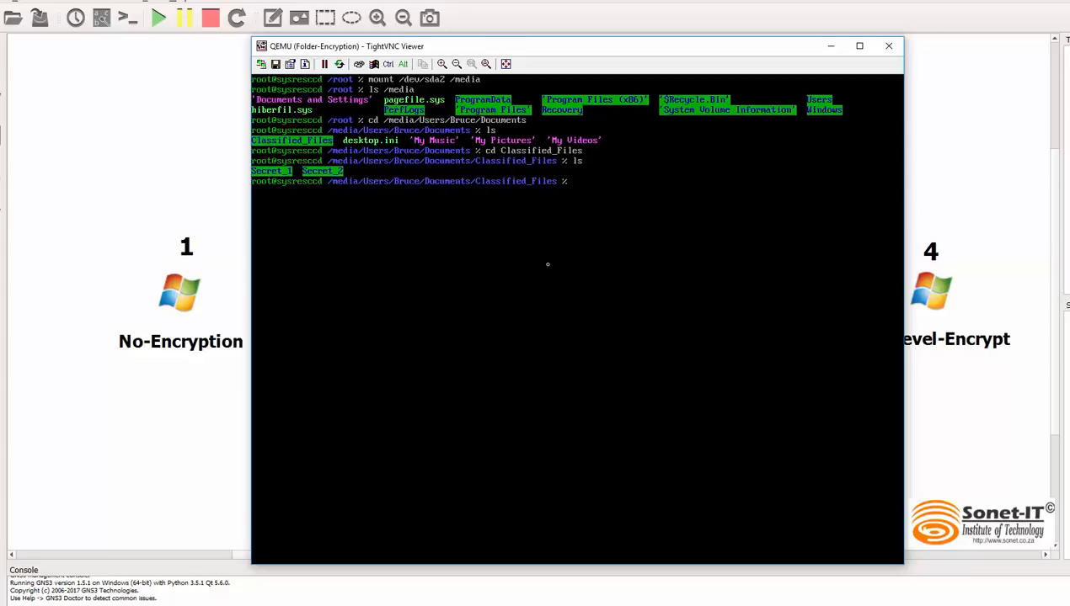
Step: Change into the Secret_1 folder and list the files it contains
type("cd Se")
key("Tab")
type("1")
key("Return")
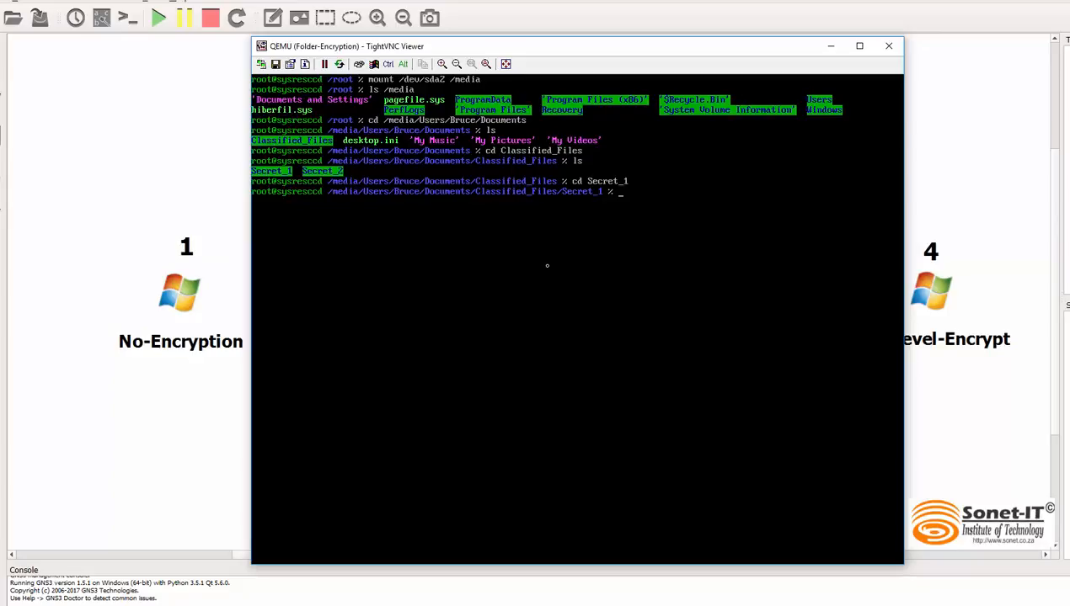
type("ls")
key("Return")
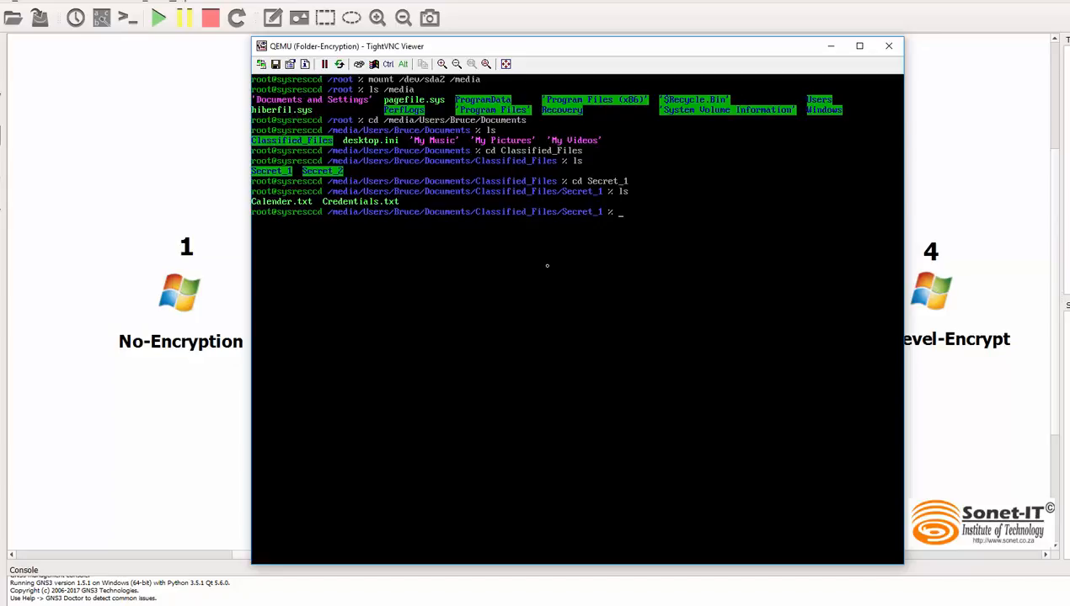
Step: Try to display the contents of Calender.txt in the Secret_1 folder with cat
type("cat Ca")
key("Tab")
key("Return")
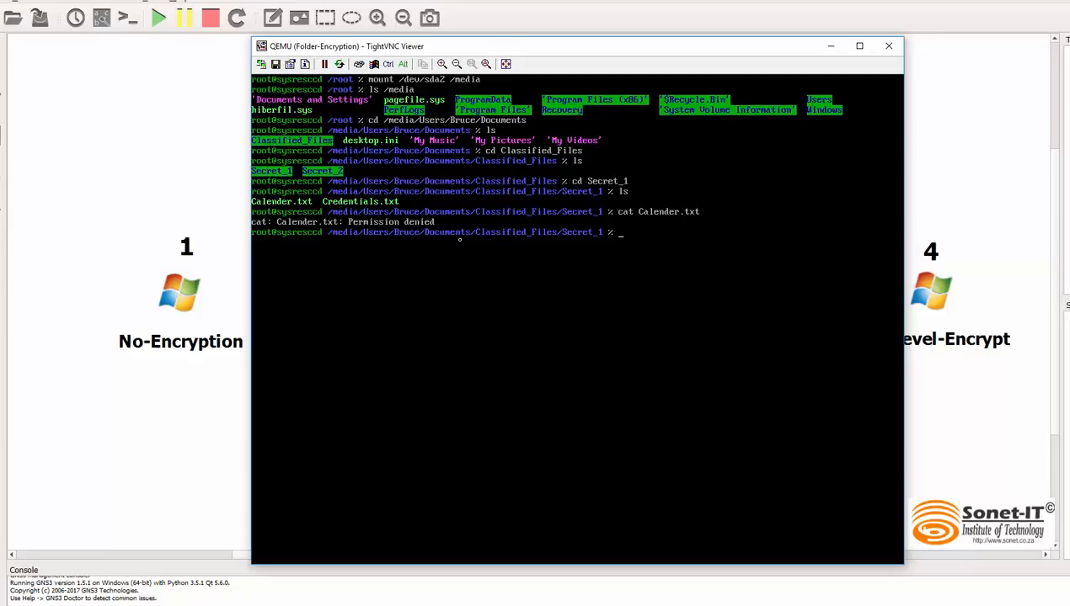
Step: List the Secret_1 files in long format with ls -l to examine their permissions
type("ls -l")
key("Return")
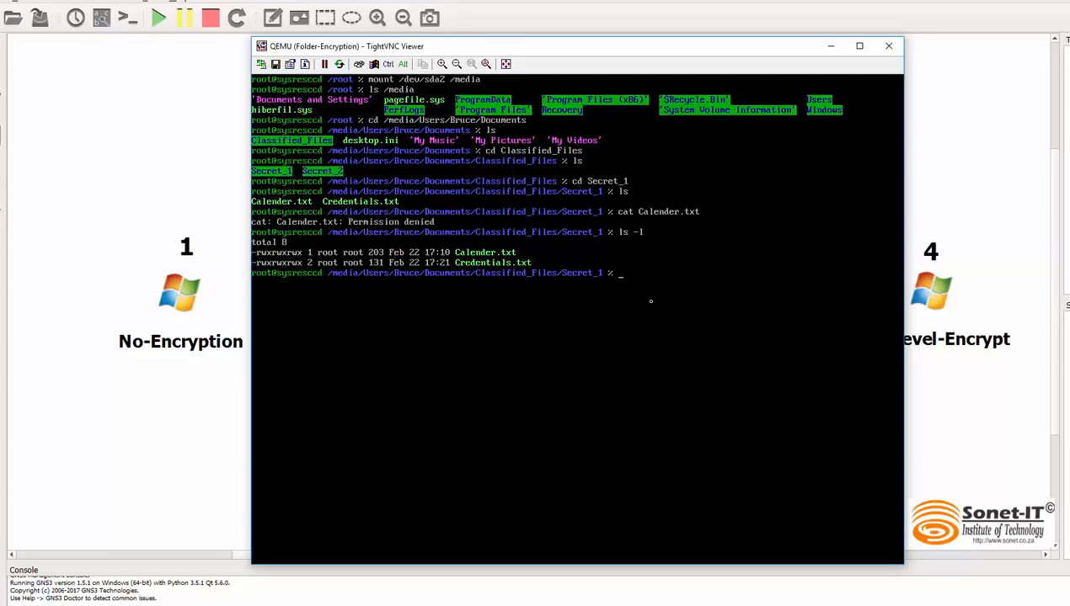
Step: Begin another cat command at the prompt in the Secret_1 folder
type("cat Credentials.txt")
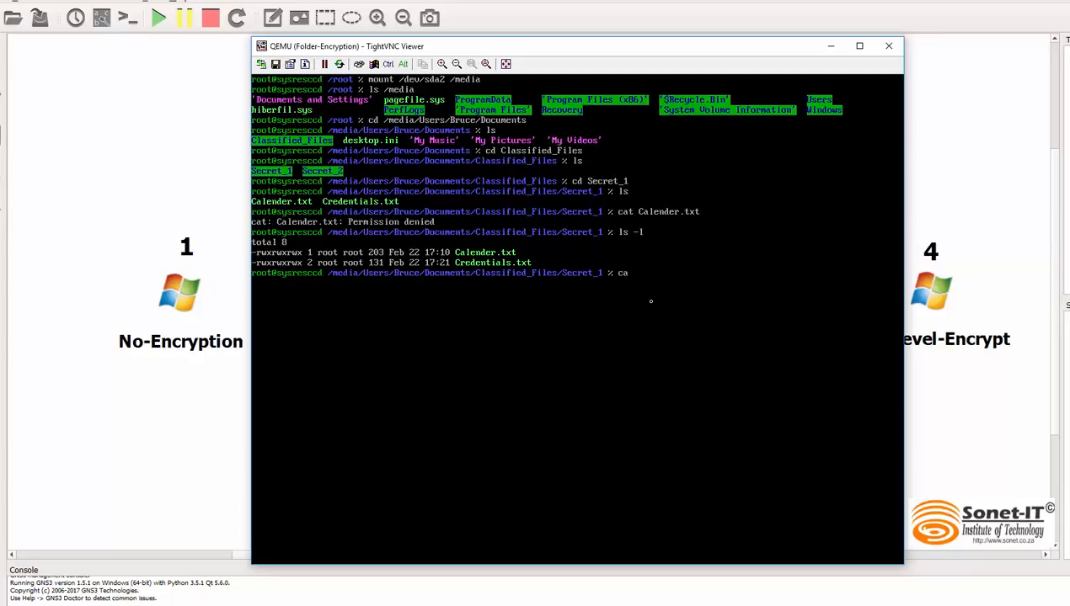
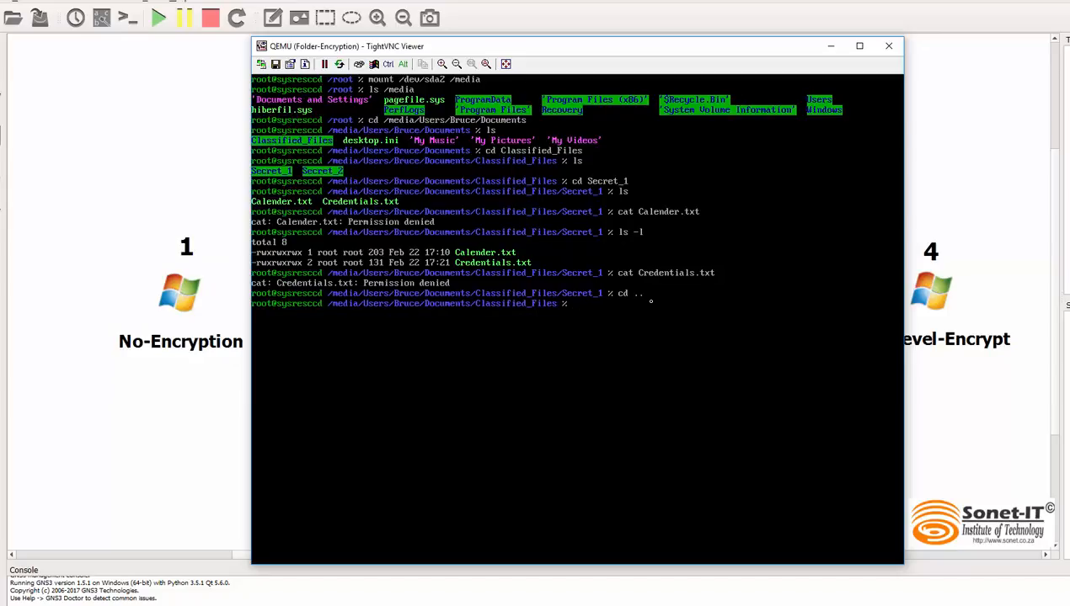
Step: List the contents of the Classified_Files folder with ls
type("ls")
key("Return")
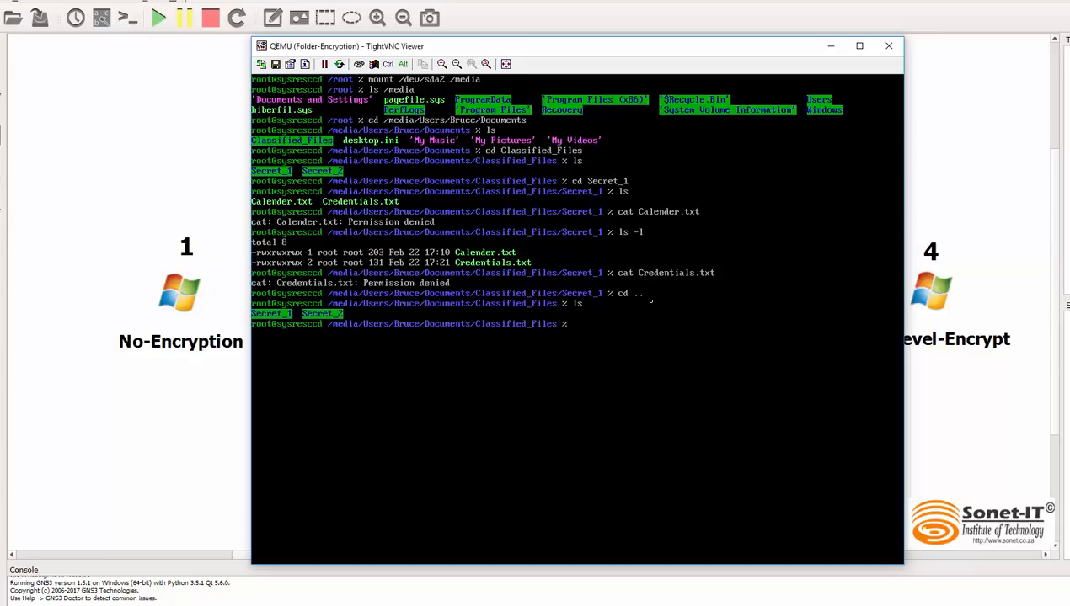
Step: Change into the Secret_2 folder inside Classified_Files and list the files it contains
type("cd S")
key("Tab")
type("2")
key("Return")
type("ls")
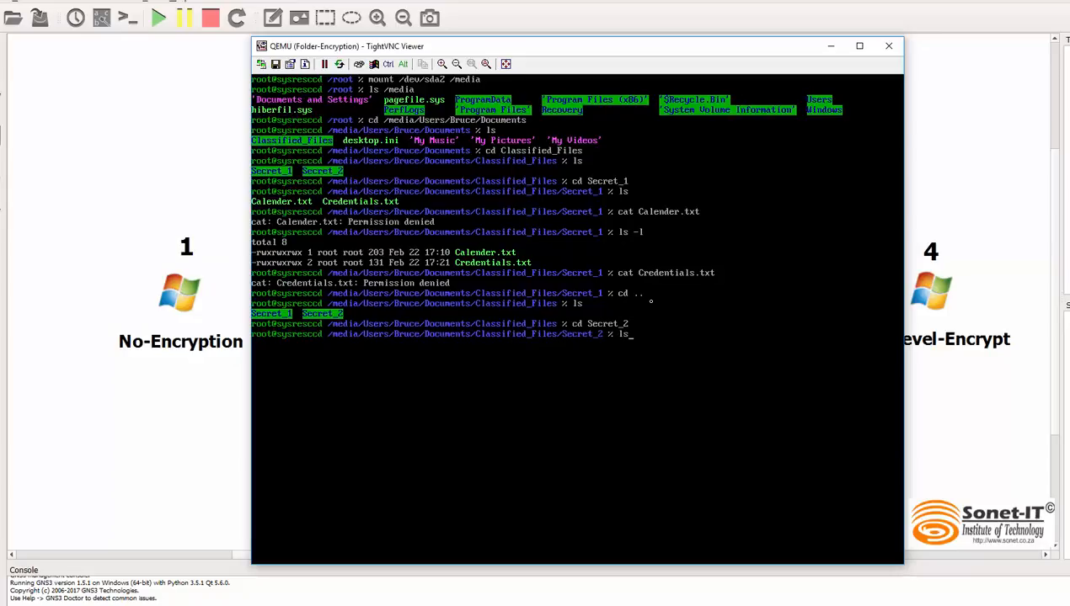
key("Return")
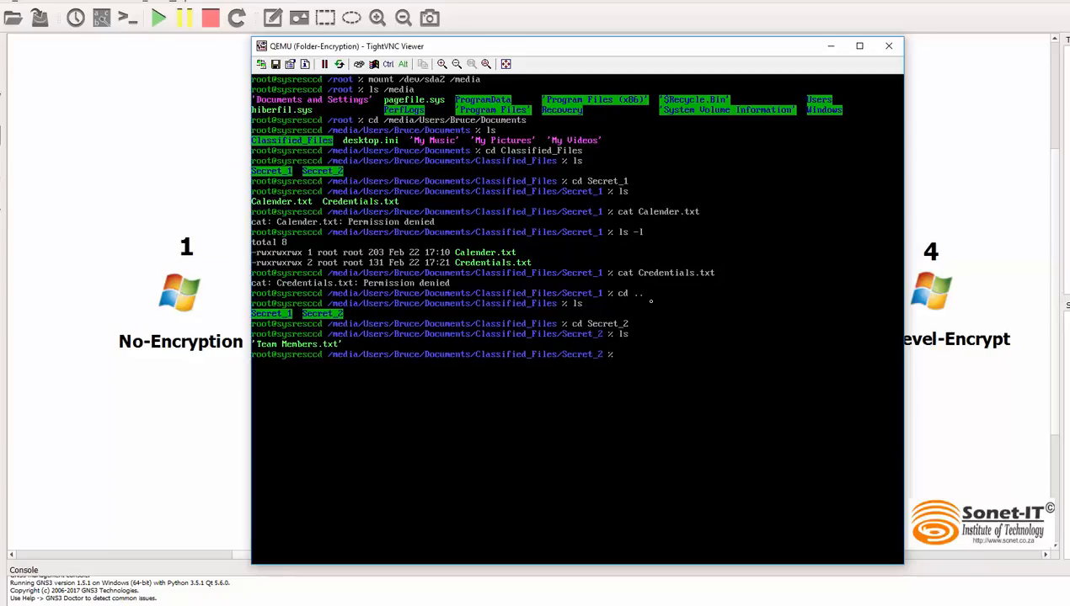
Step: Begin a cat command at the prompt in the Secret_2 folder
type("cat Team\\ Members.txt")
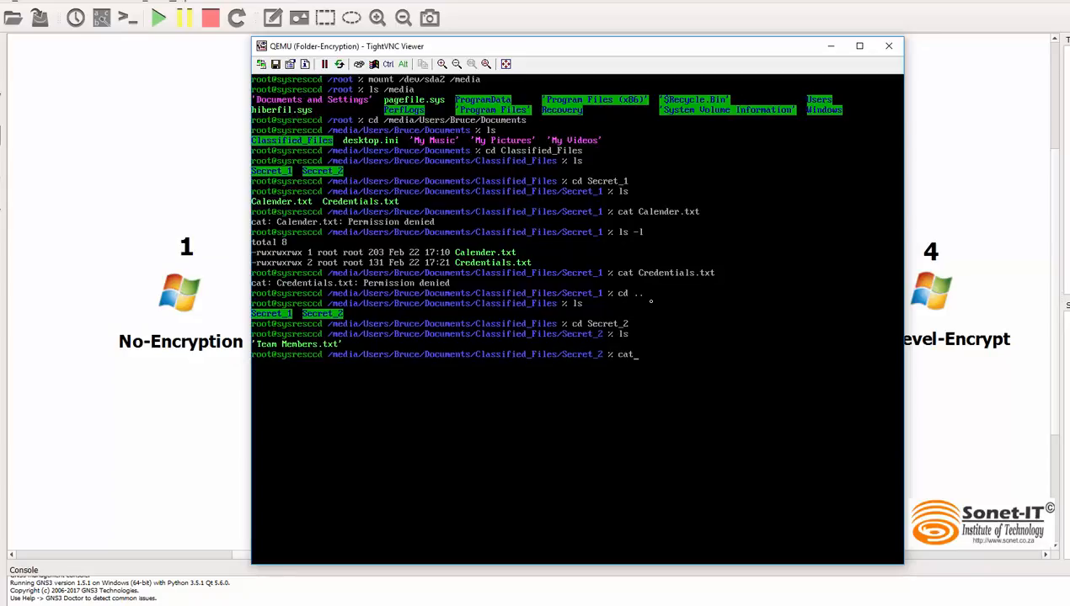
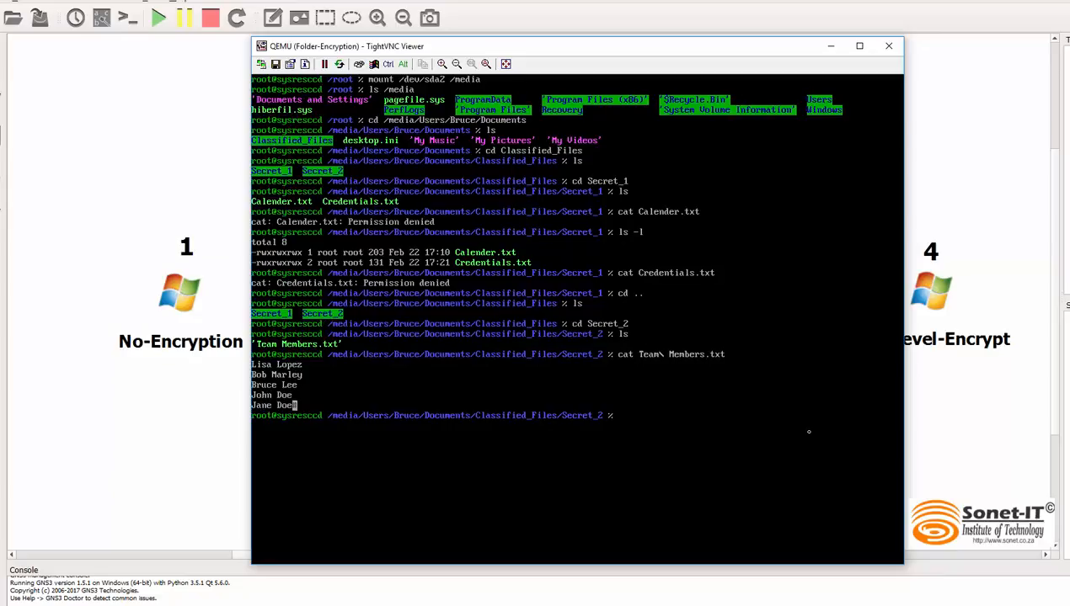
Step: Close the Folder-Encryption console and stop that machine
left_click(890, 50)
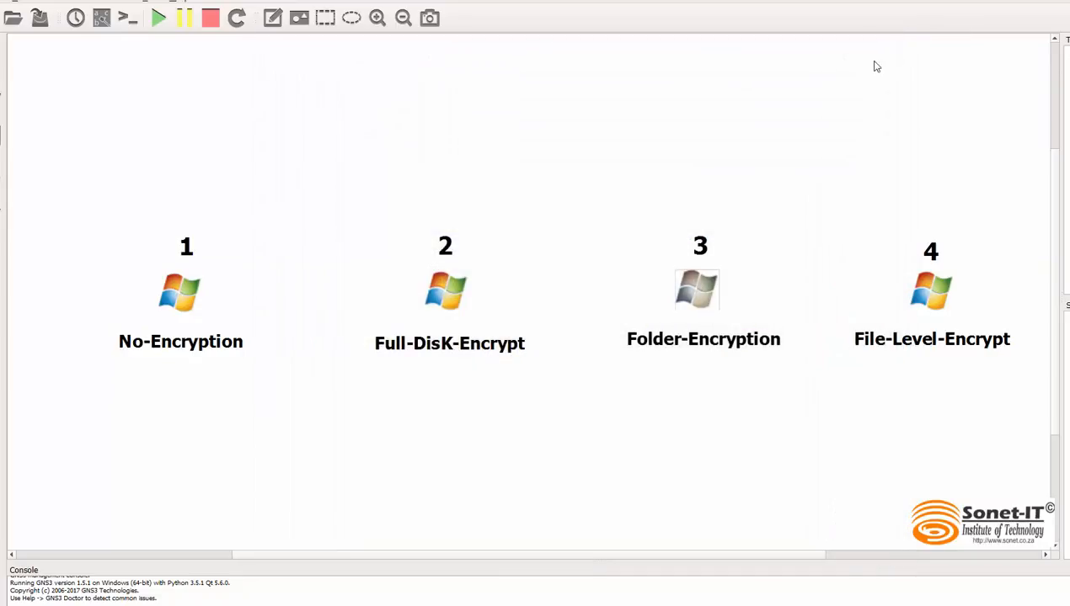
right_click(687, 292)
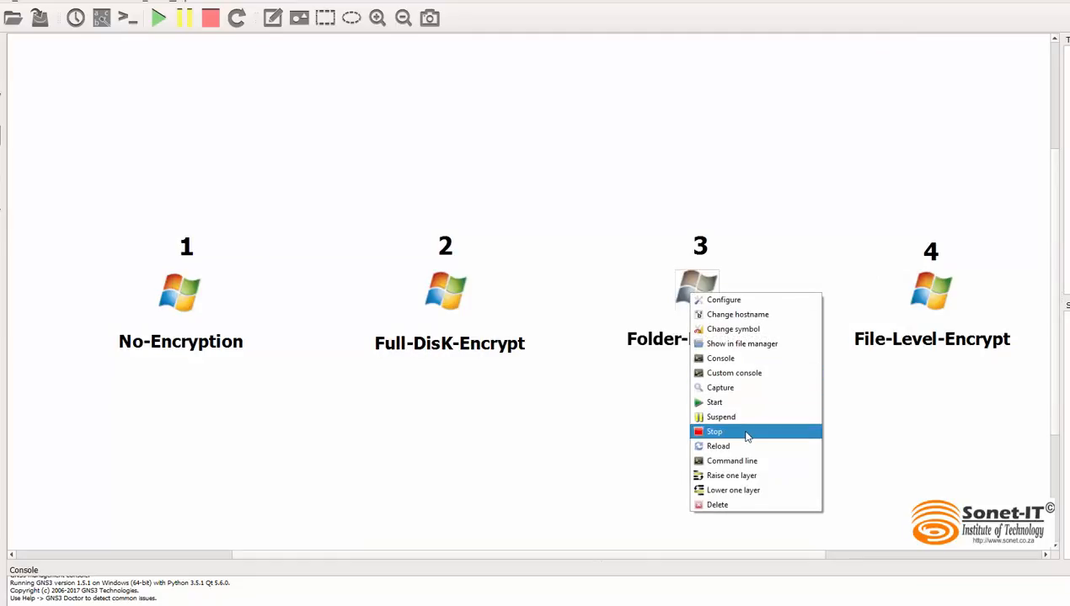
left_click(746, 432)
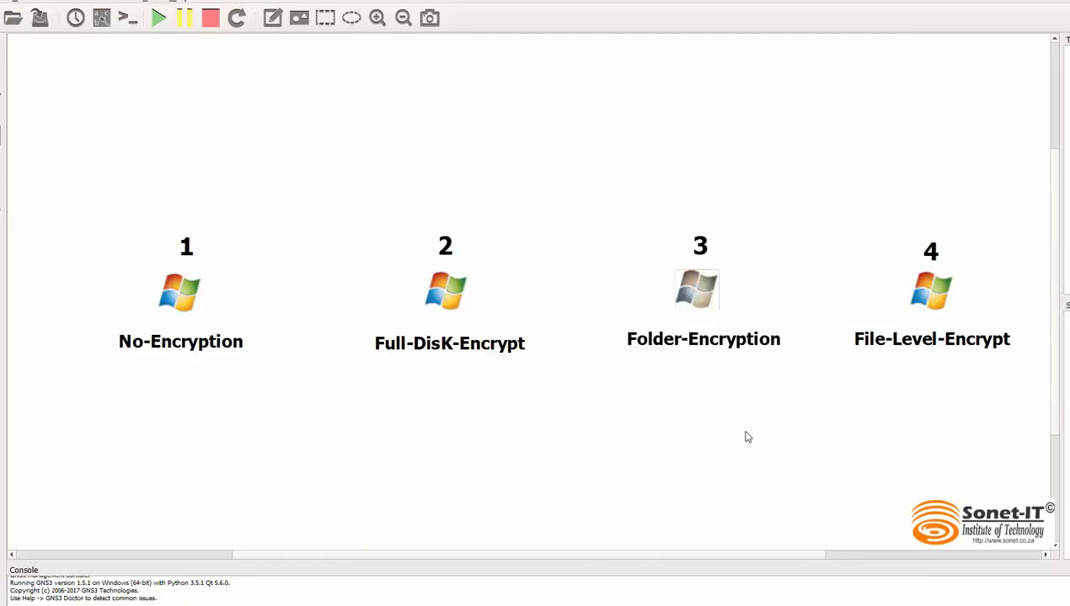
Step: Configure File-Level-Encrypt to boot from CD/DVD-ROM using the image systemrescuecd-x86-4.9.2.iso
right_click(926, 290)
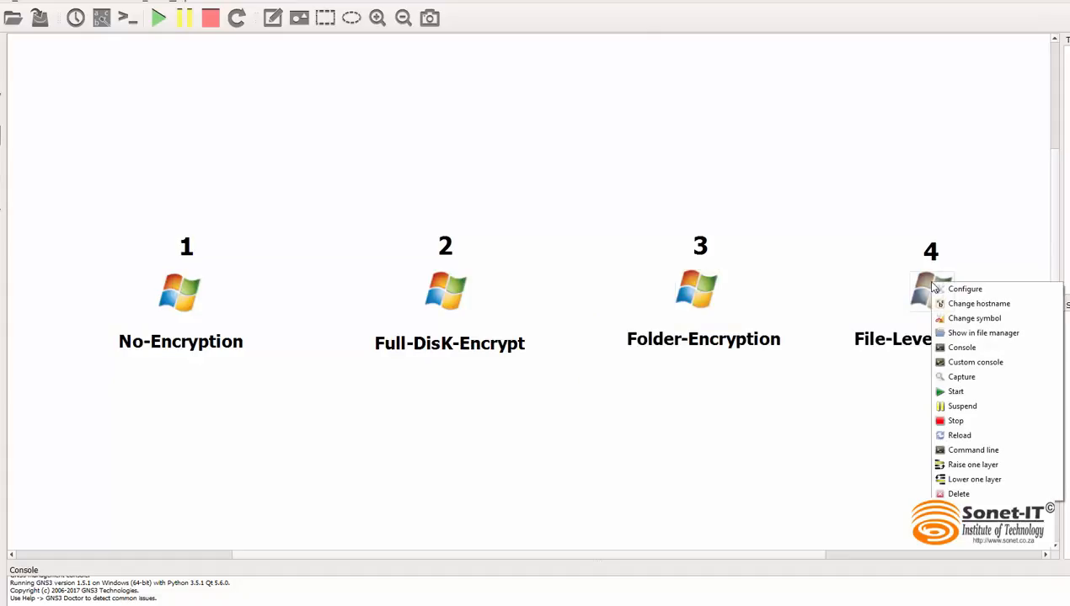
left_click(969, 290)
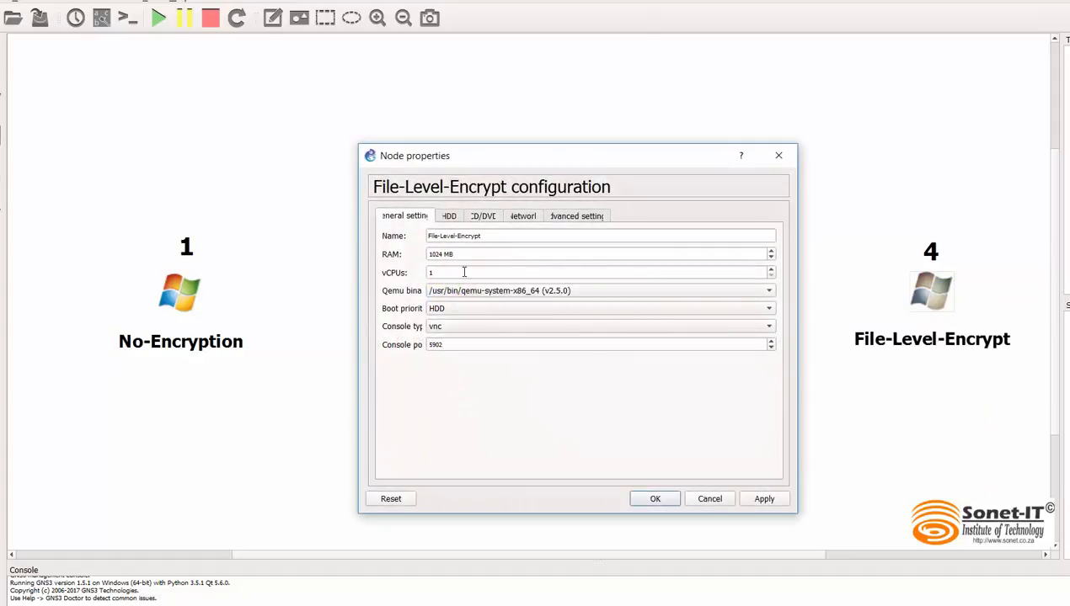
left_click(452, 311)
left_click(484, 330)
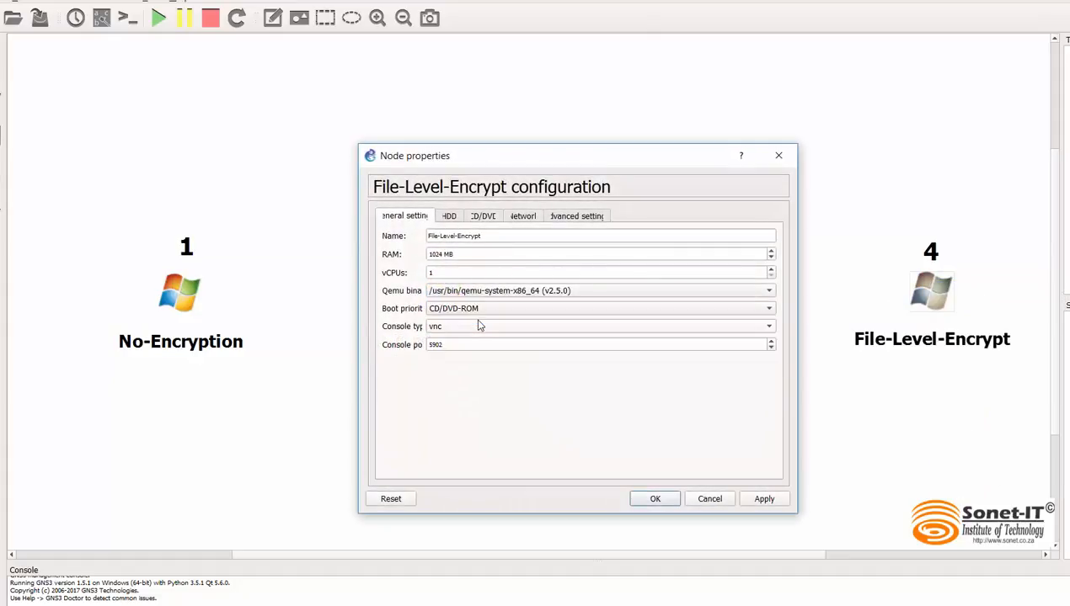
left_click(482, 216)
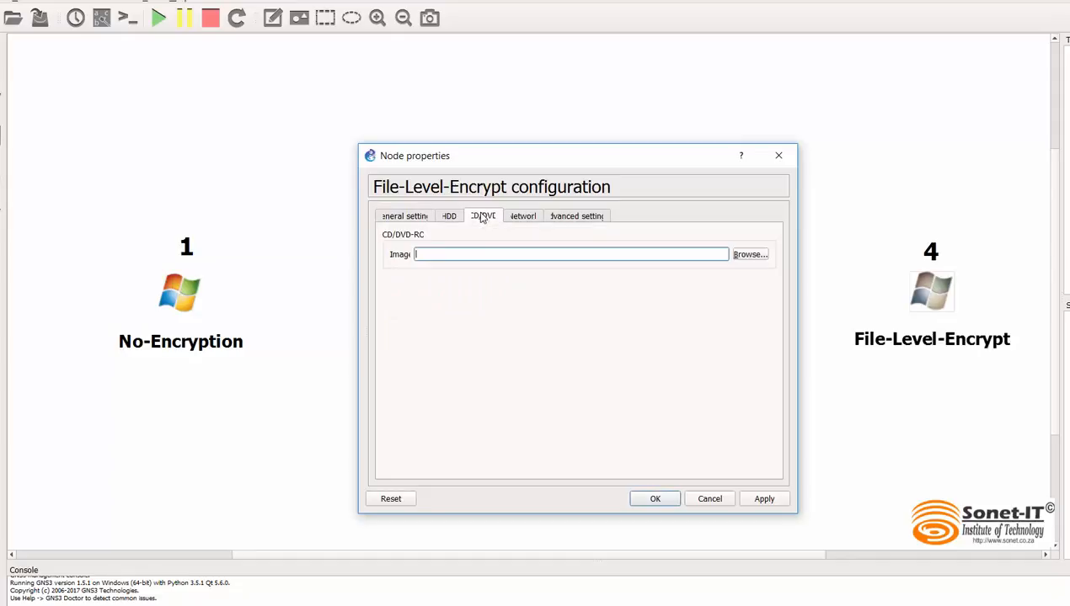
right_click(455, 258)
left_click(482, 339)
left_click(655, 499)
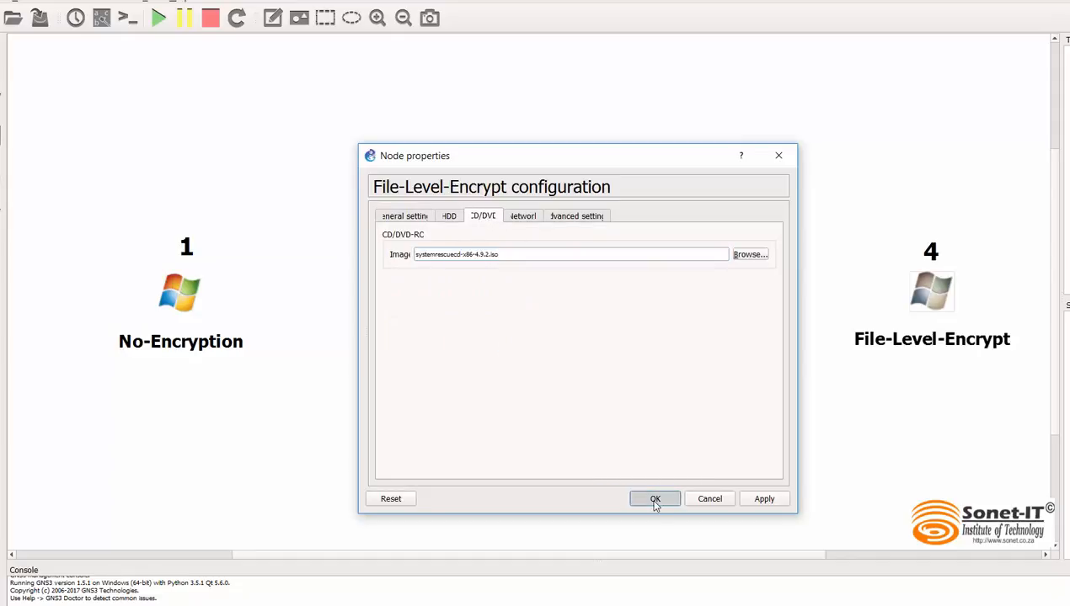
Step: Start File-Level-Encrypt and, in its console, boot SystemRescueCd with the default boot options and default US keymap
right_click(918, 296)
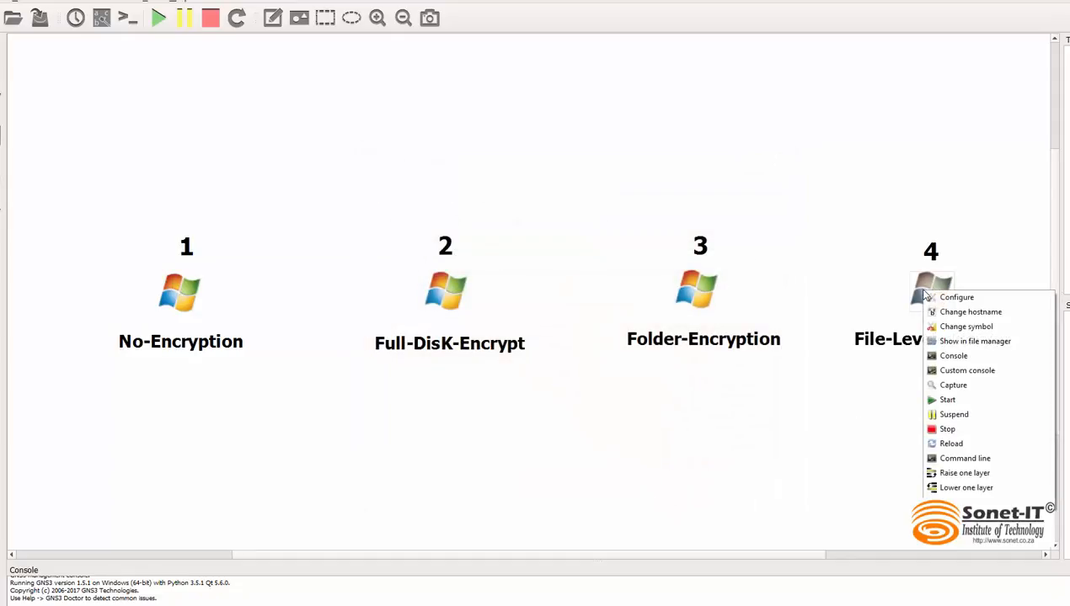
left_click(967, 402)
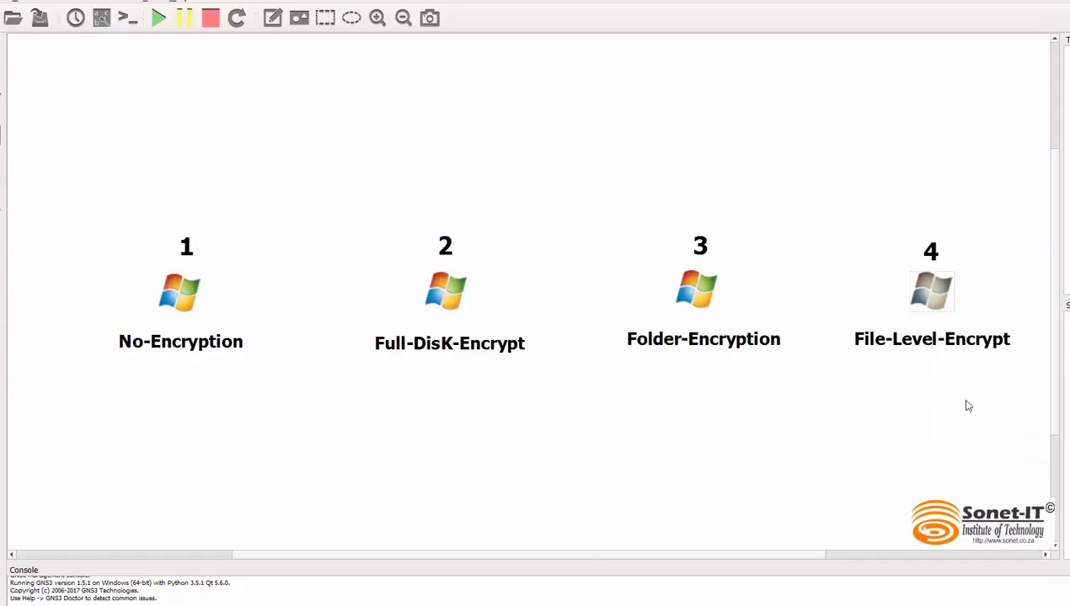
double_click(933, 296)
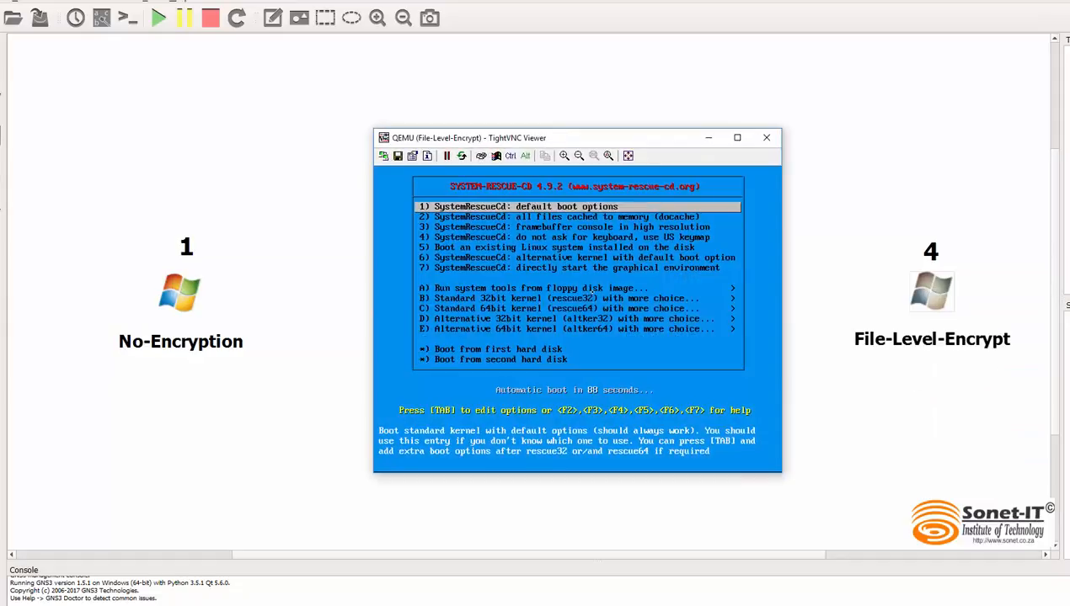
key("Return")
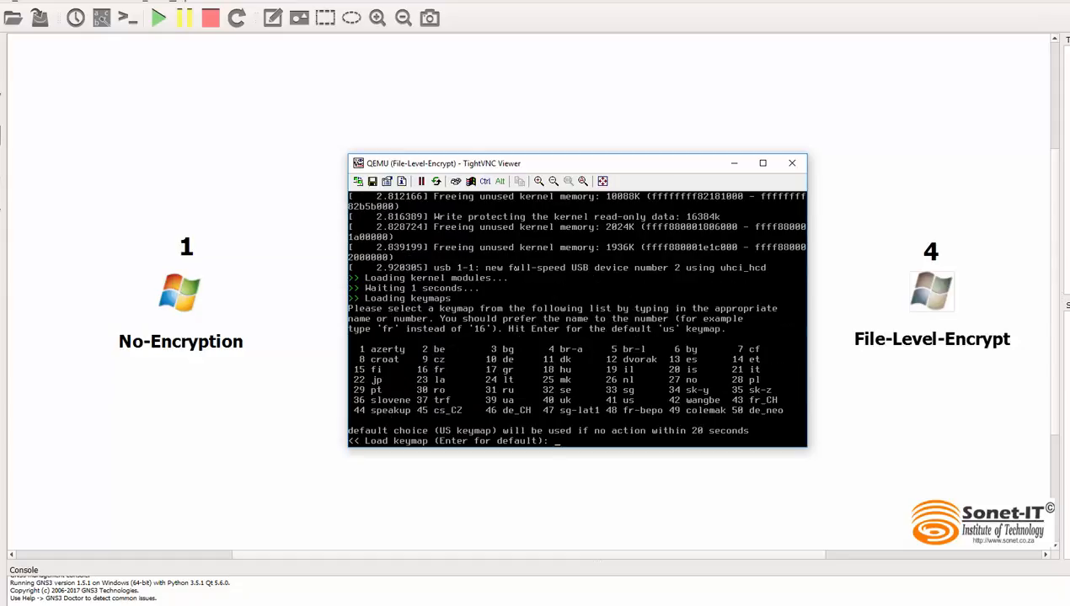
key("Return")
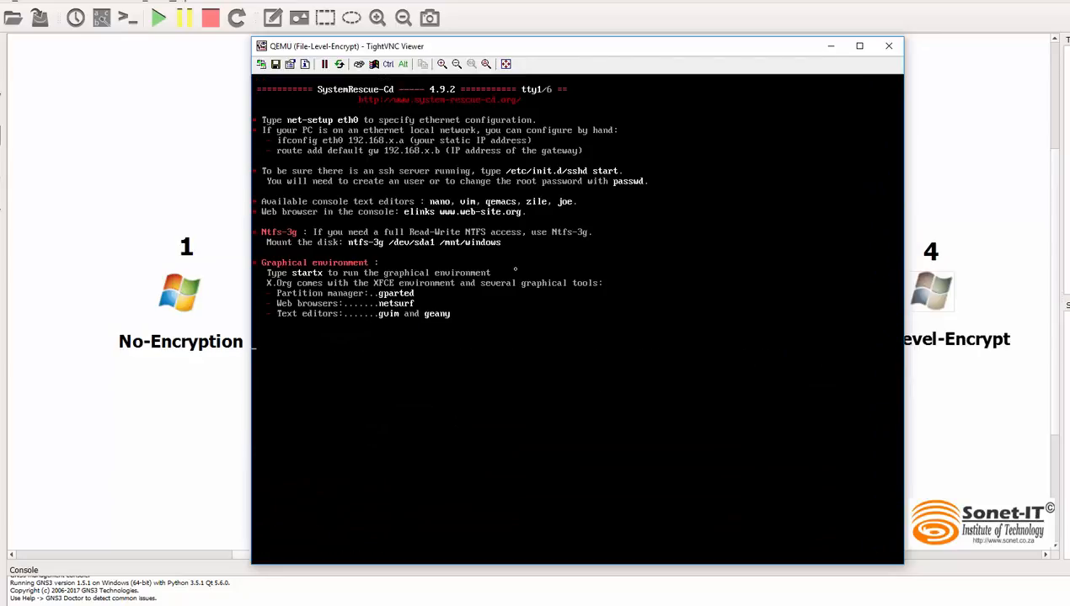
Step: Clear the terminal and list the machine's disks and partitions with lsblk
type("clear")
key("Return")
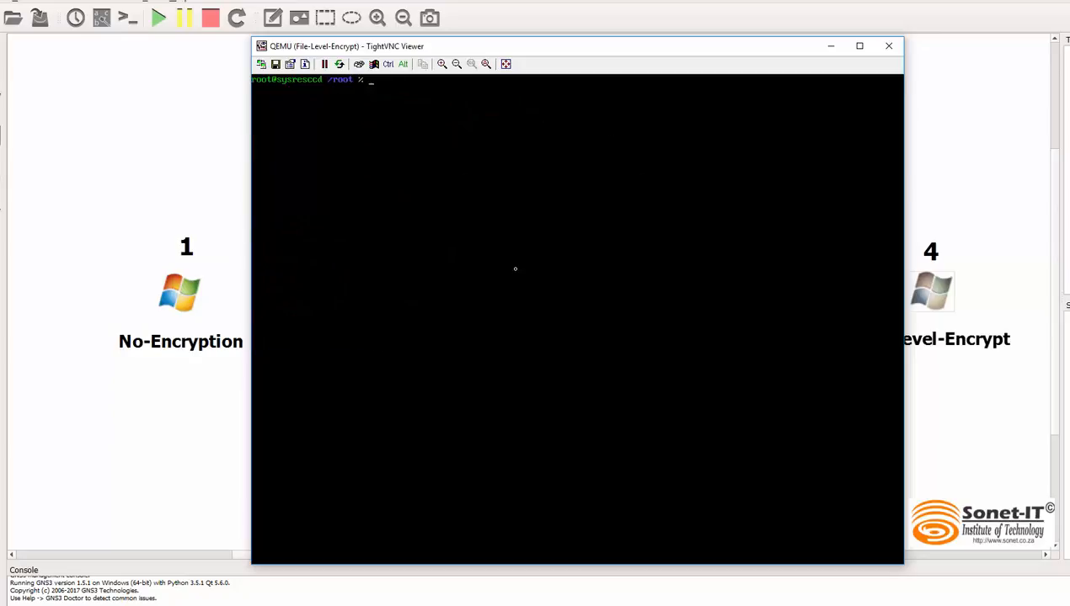
type("ls blk")
key("Return")
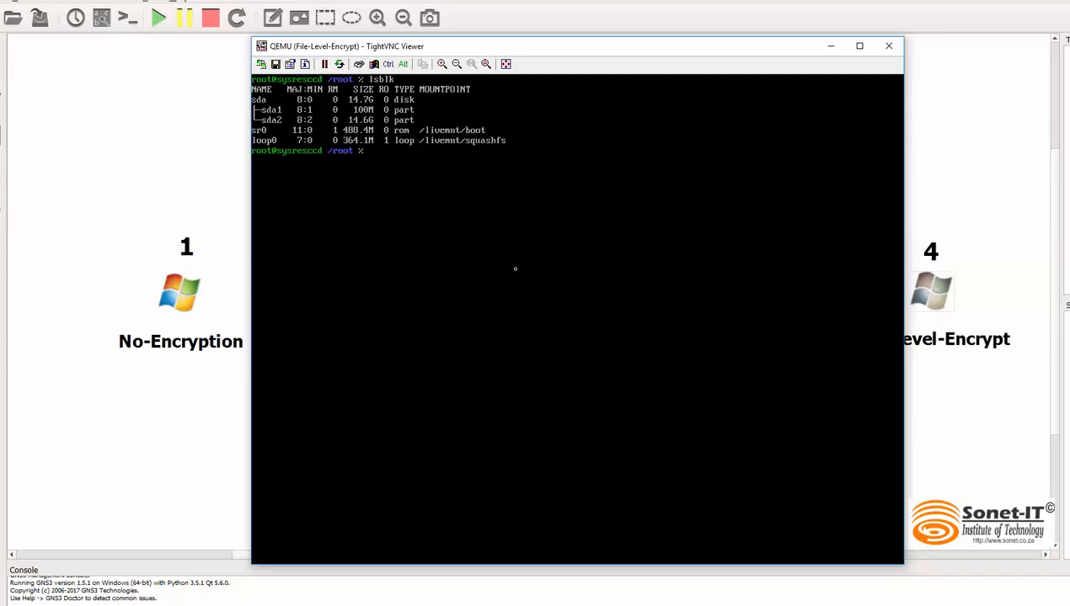
Step: List the contents of /media before any partition is mounted there
type("ls /media/")
key("Return")
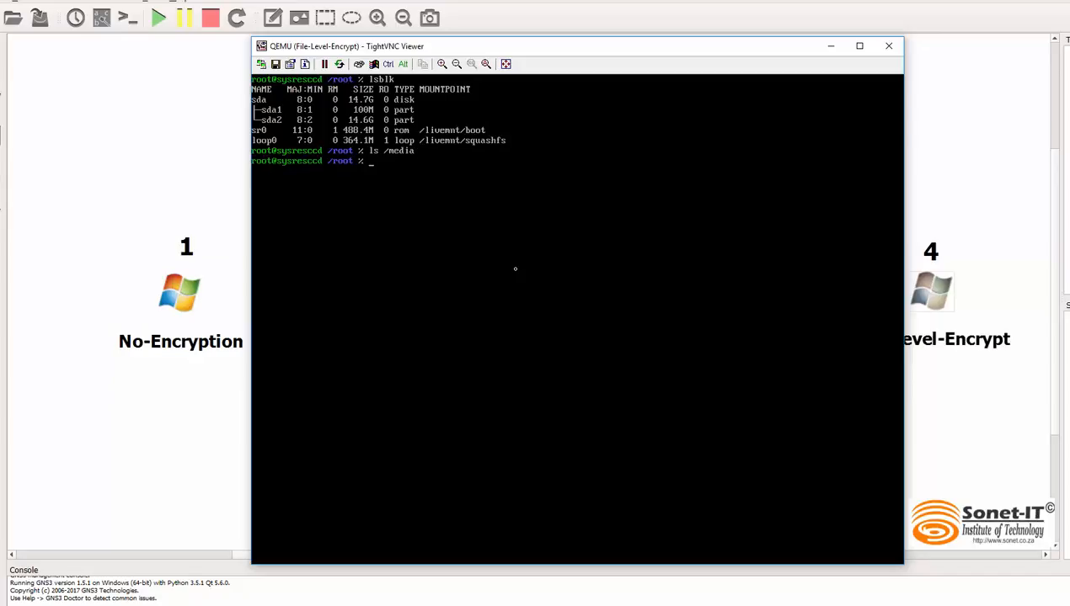
key("Return")
key("Return")
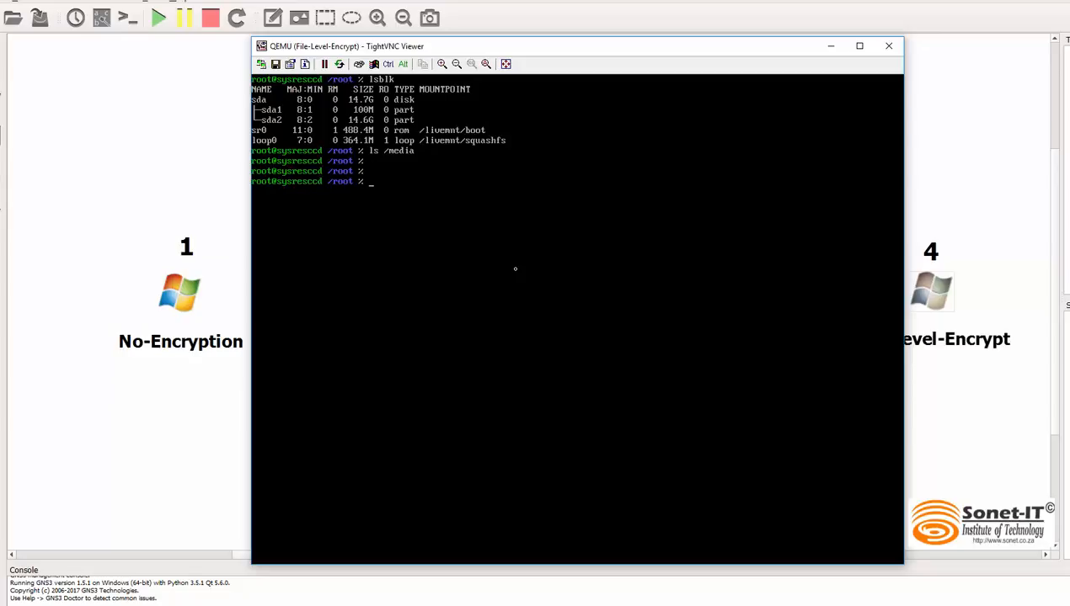
Step: Mount the partition /dev/sda2 on /media
type("mount /dev/sda2 /media/")
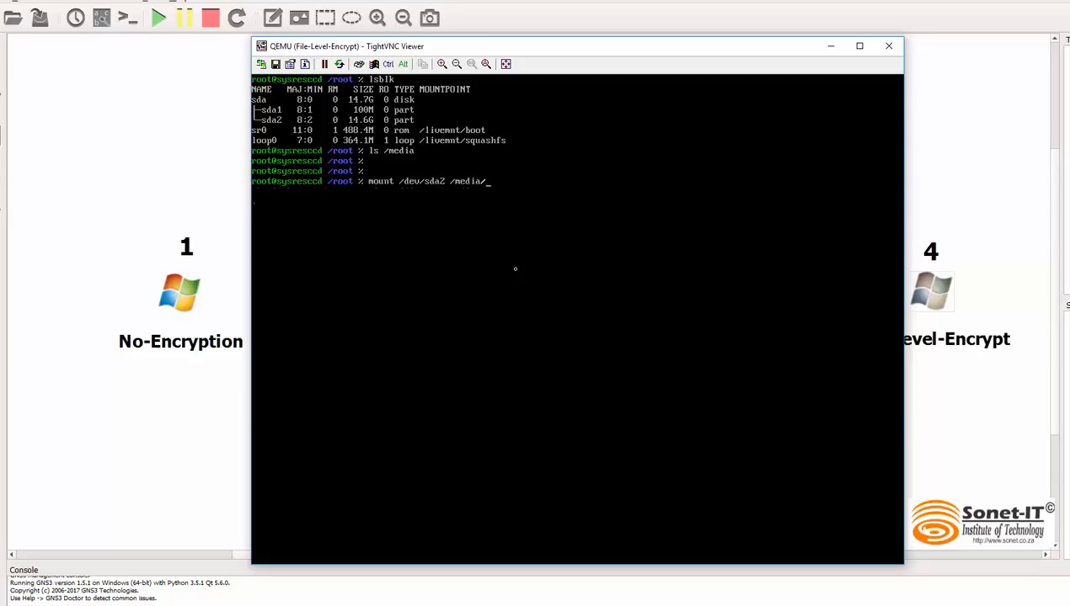
key("BackSpace")
key("Return")
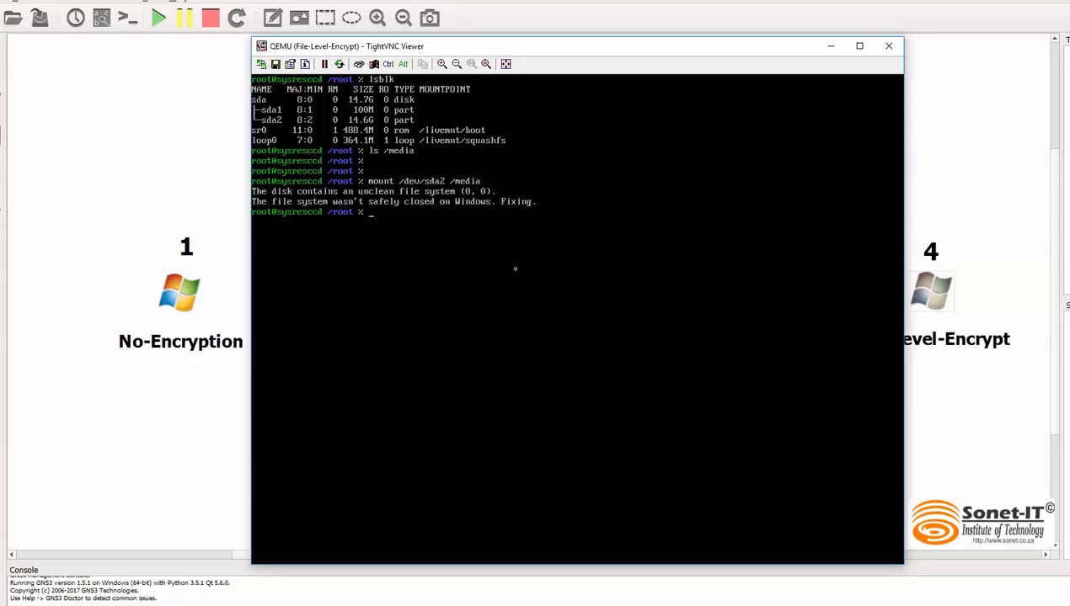
Step: Clear the terminal and list the contents of the mounted Windows partition in /media
type("clear")
key("Return")
type("ls ")
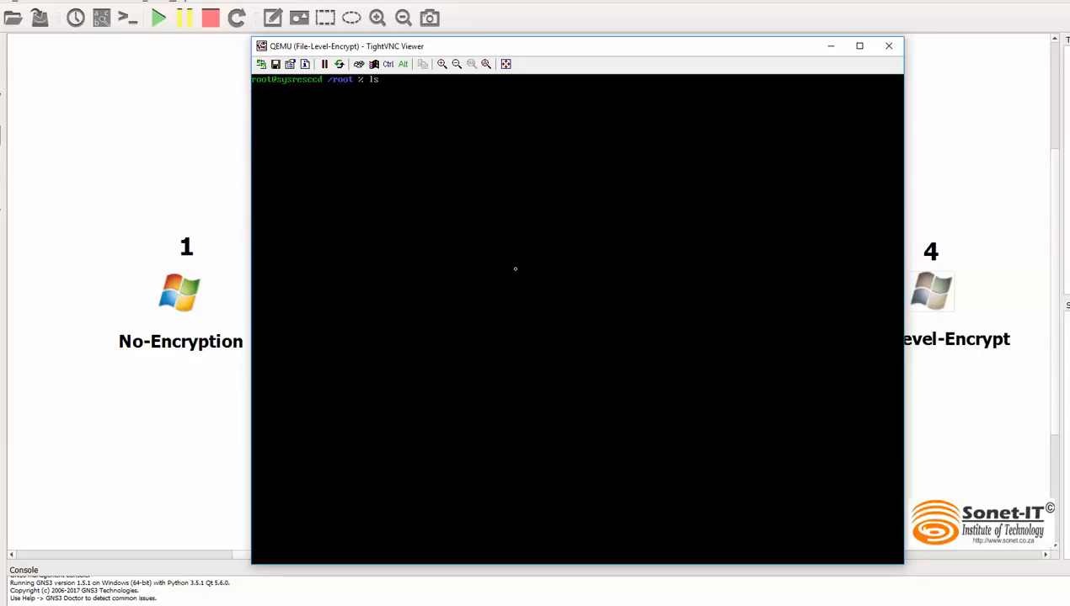
type("/med")
key("Tab")
key("Return")
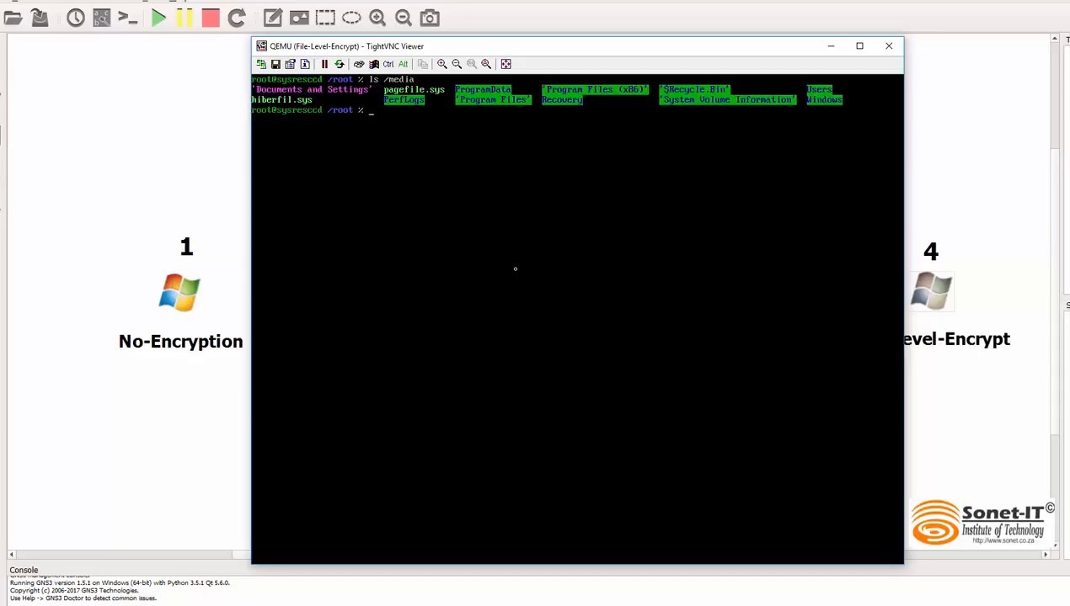
Step: Change into the Windows user's Documents folder under /media/Users and list its contents
type("cd /med")
key("Tab")
type("U")
key("Tab")
type("B")
key("Tab")
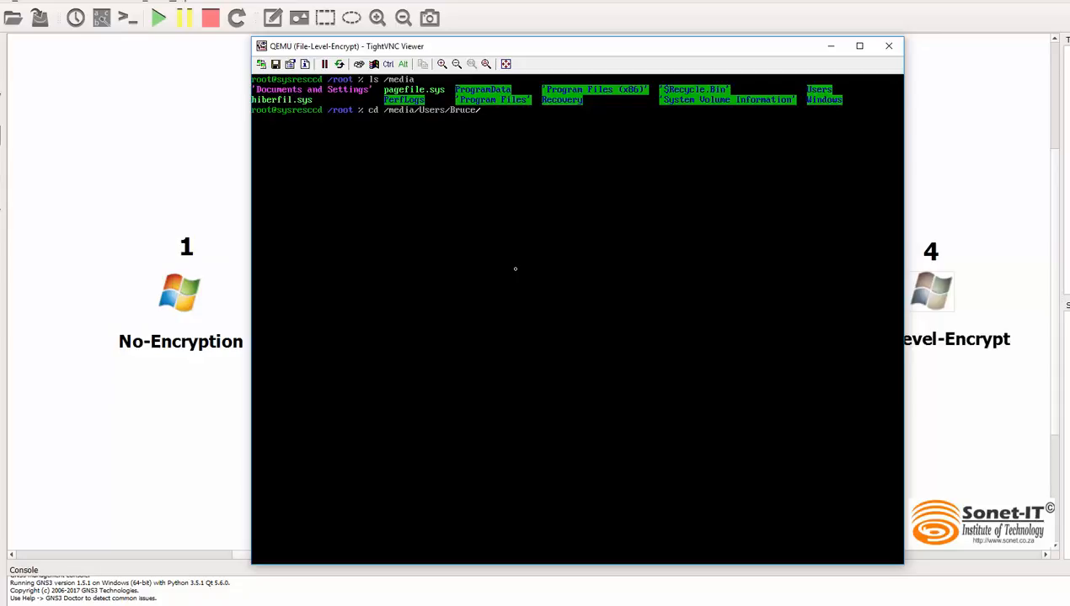
type("Dow")
key("BackSpace")
type("c")
key("Tab")
key("Return")
type("ls")
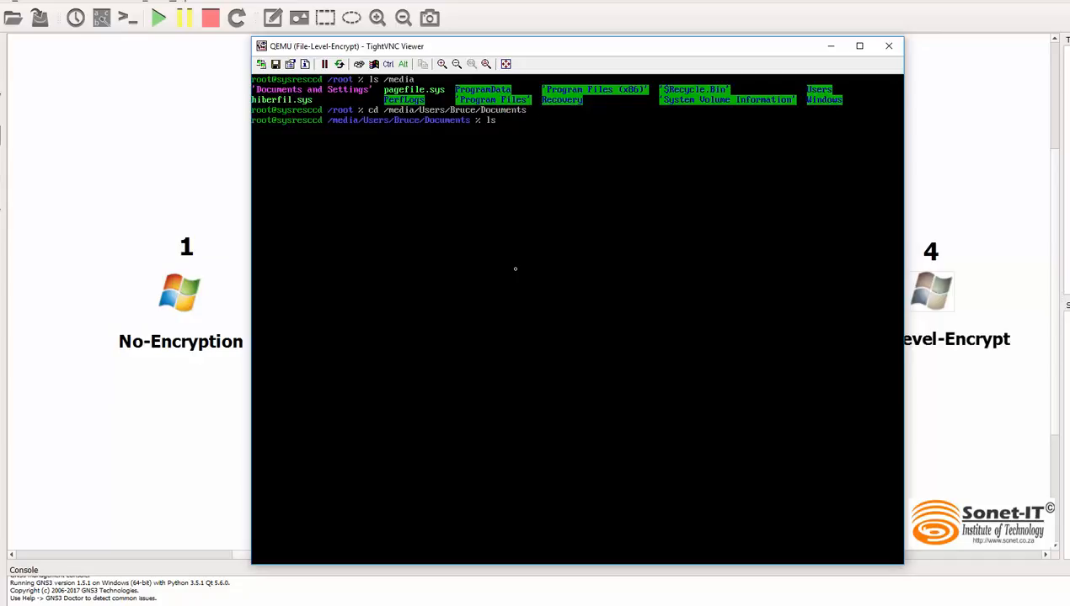
key("Return")
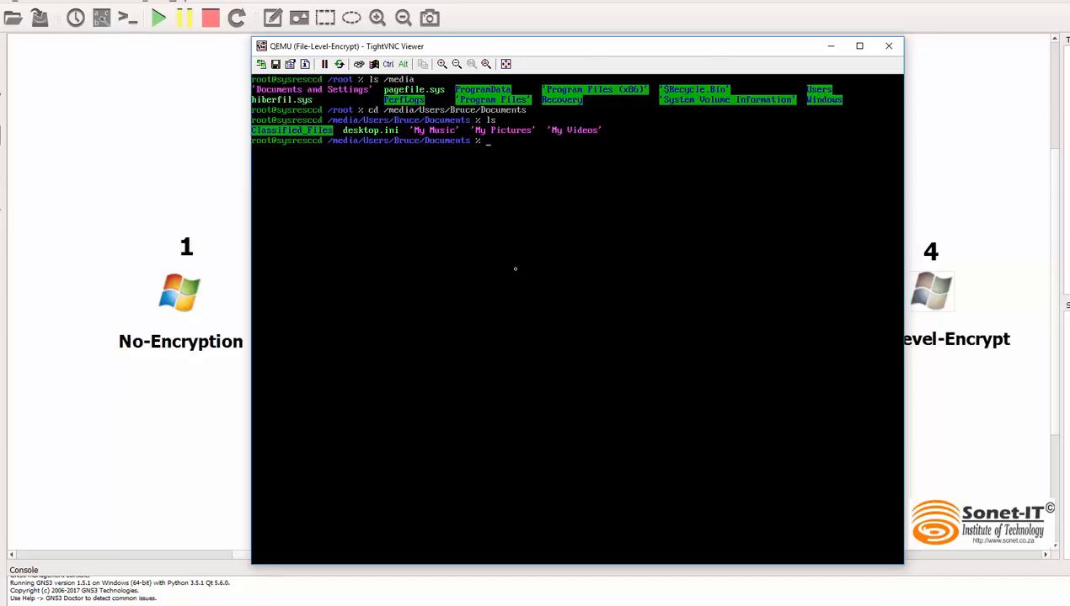
Step: Change into the Classified_Files folder and list the folders it contains
type("cd C")
key("Tab")
key("Return")
type("ls")
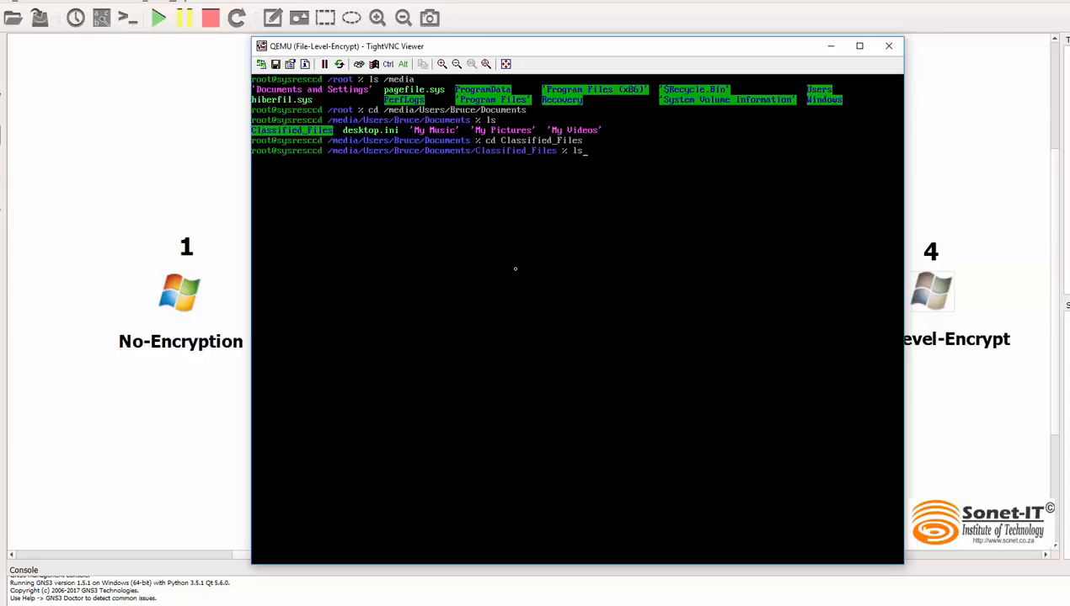
key("Return")
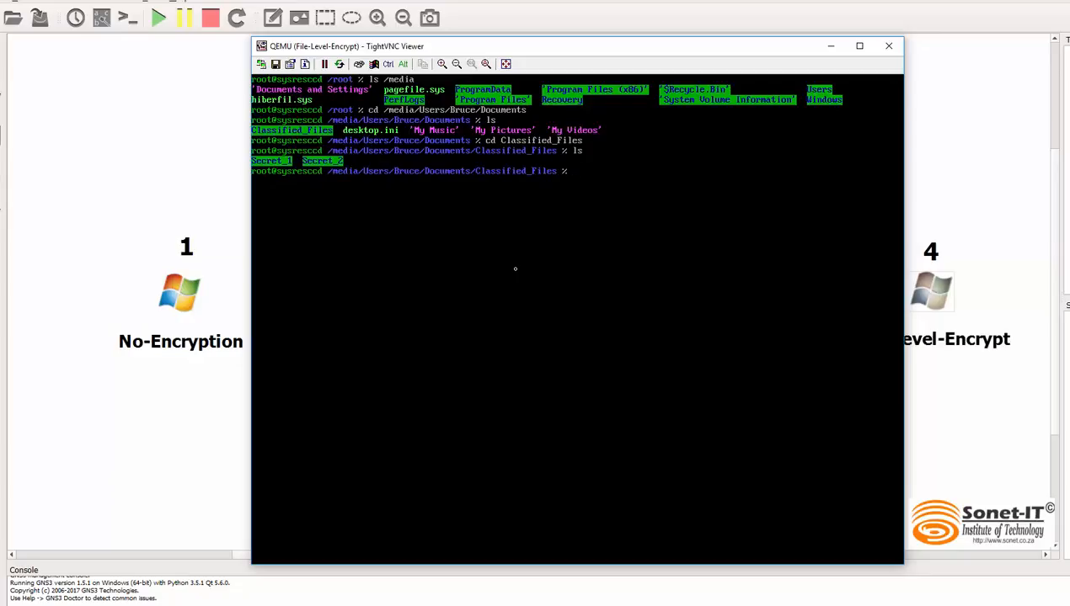
Step: Change into the Secret_1 folder and list its files
type("cd Secret_1")
key("Return")
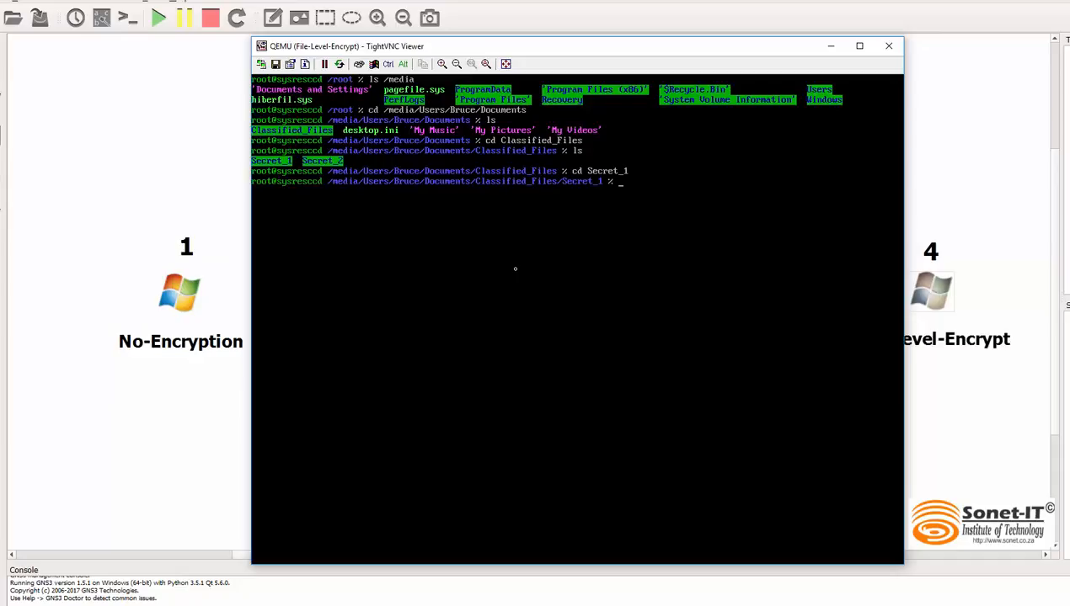
type("ls")
key("Return")
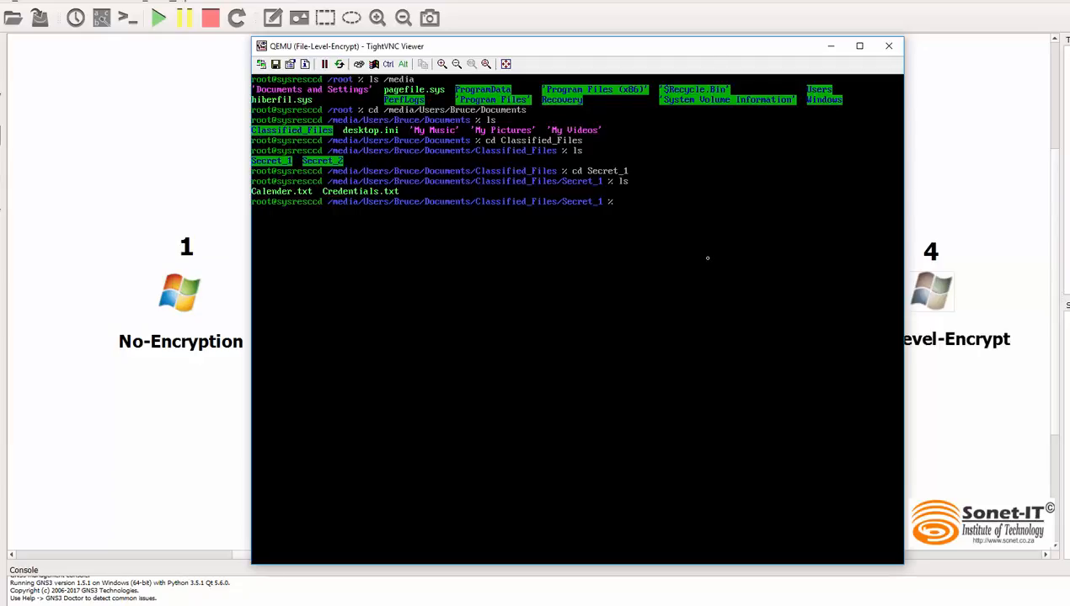
Step: Display the contents of Calender.txt with cat, leaving a few blank prompt lines below the output
type("cat Calender.txt")
key("Return")
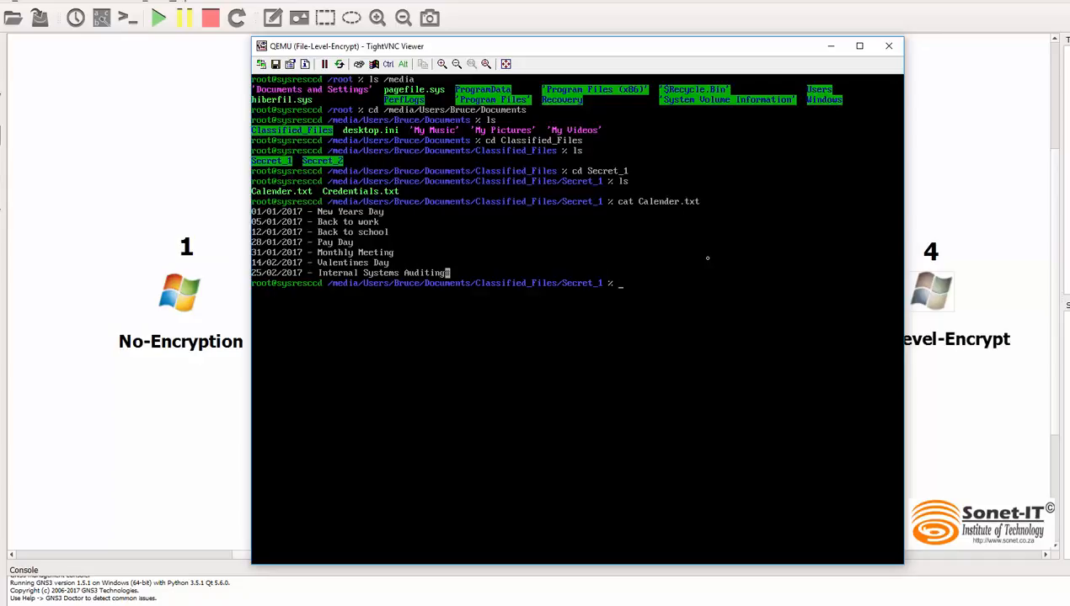
key("Return")
key("Return")
key("Return")
key("Return")
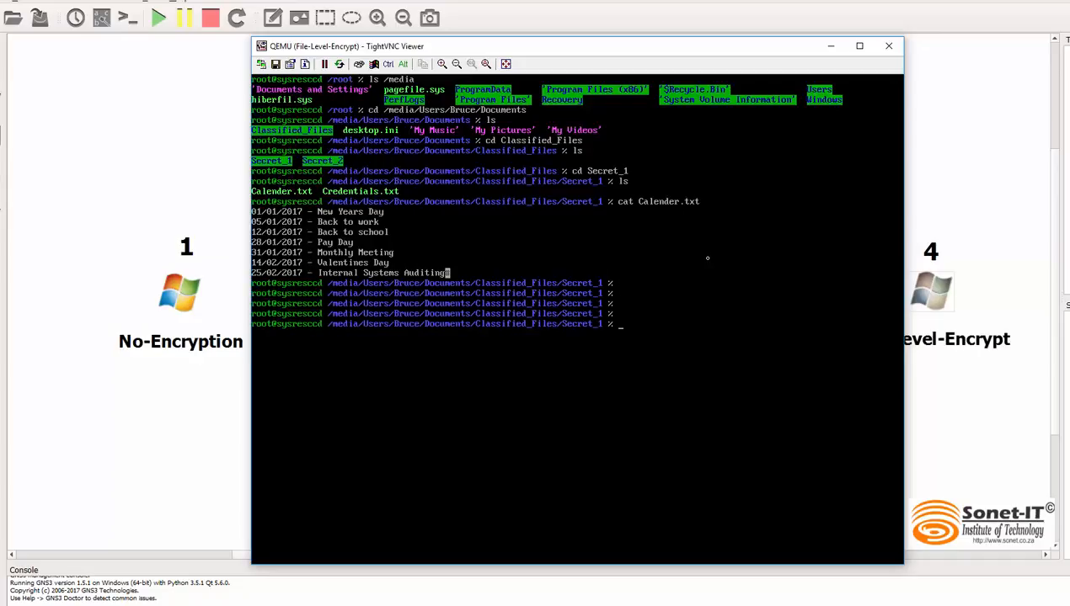
Step: Try to display Credentials.txt with cat, and list the Secret_1 files with their permissions using ls -l
type("cat Cr")
key("Tab")
key("Return")
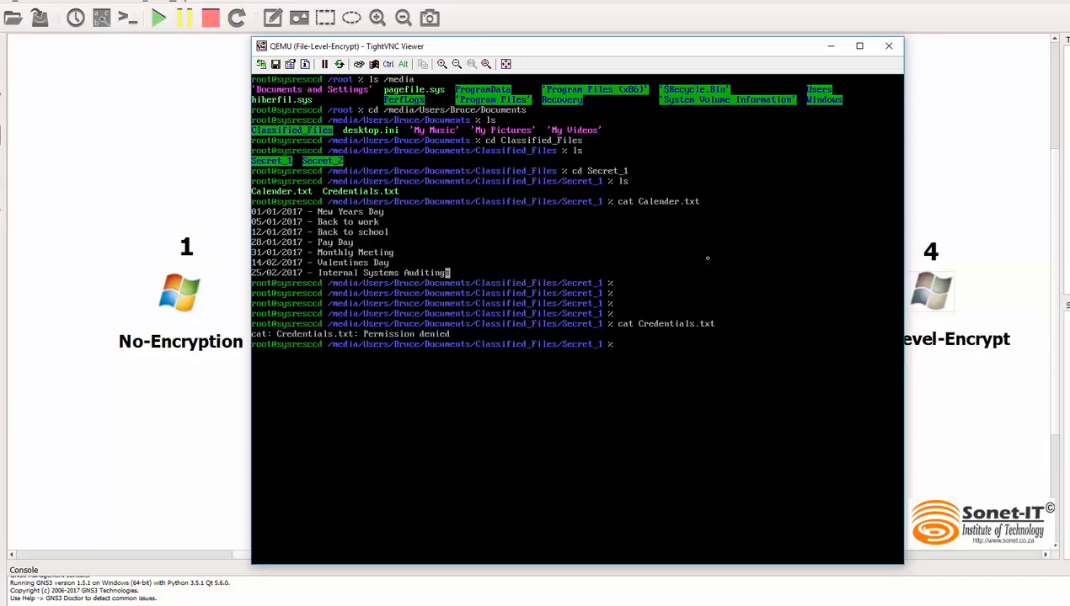
type("ls -l")
key("Return")
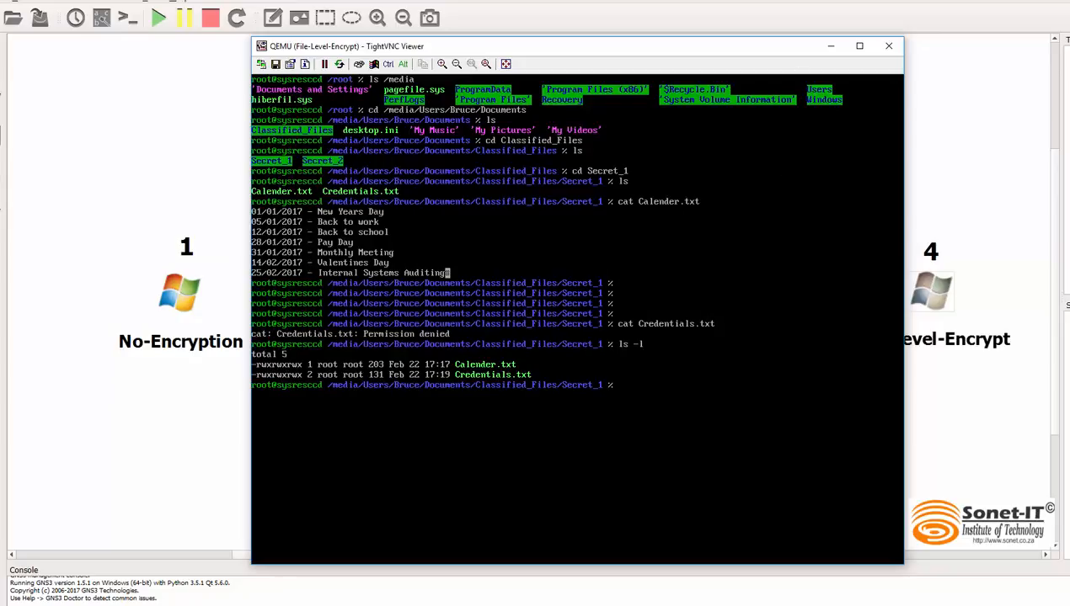
Step: Close the File-Level-Encrypt console and stop that machine
left_click(889, 47)
right_click(927, 302)
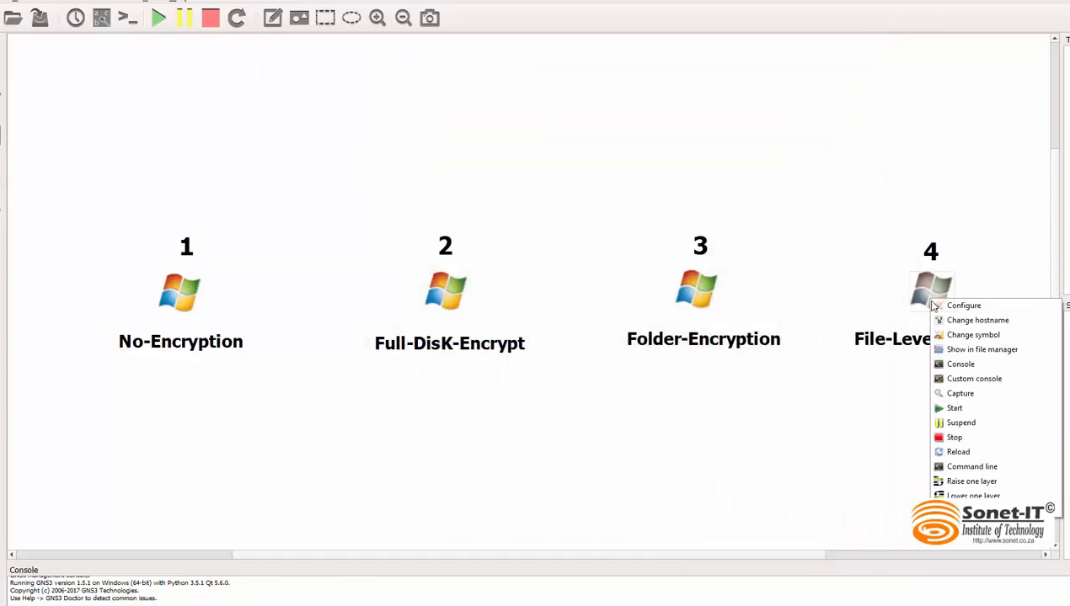
left_click(954, 437)
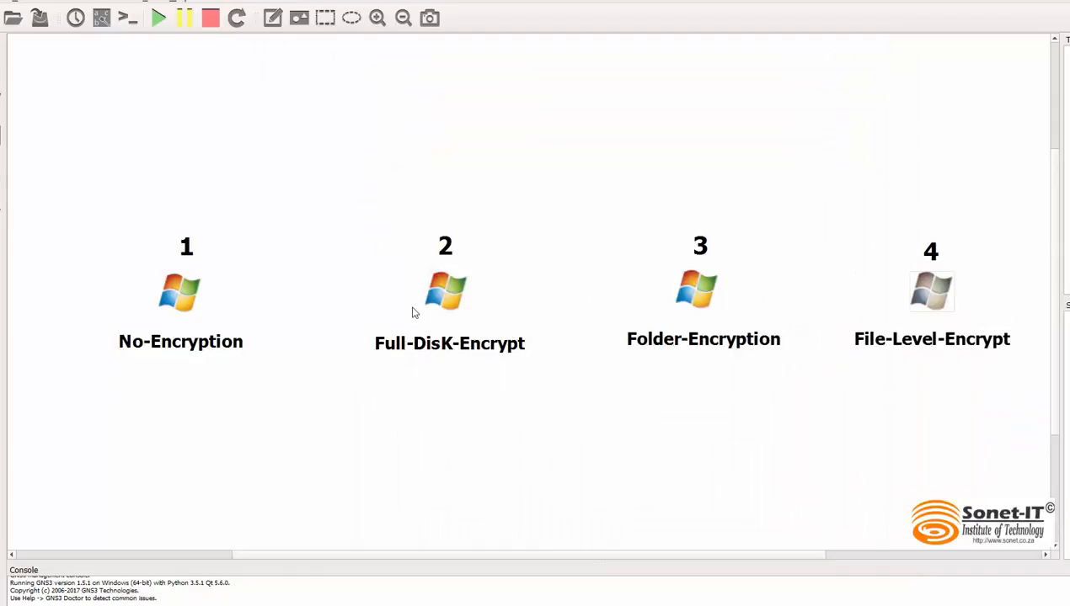
right_click(925, 293)
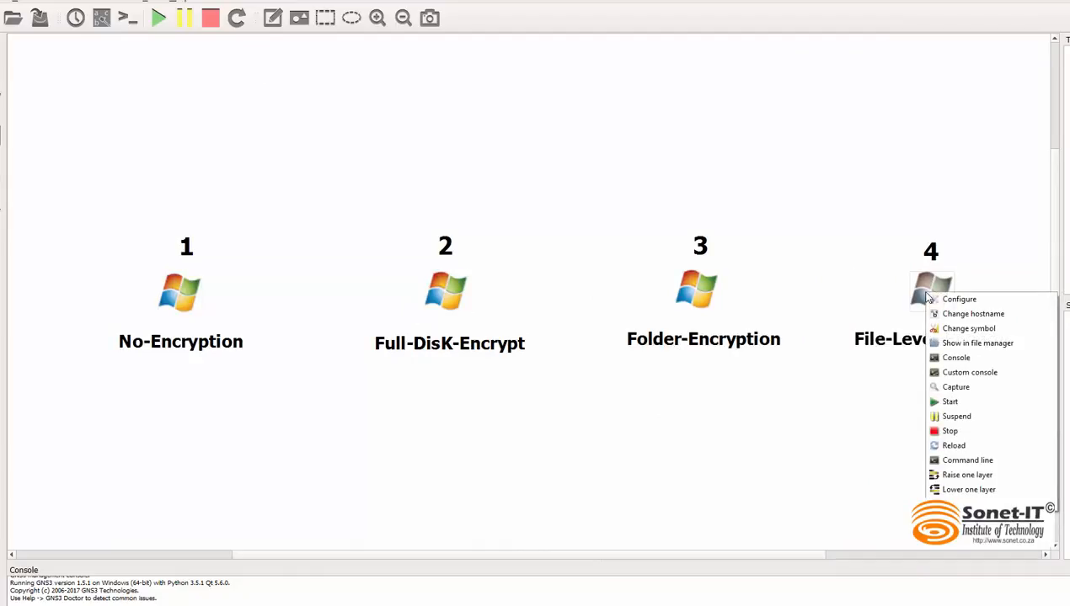
left_click(967, 403)
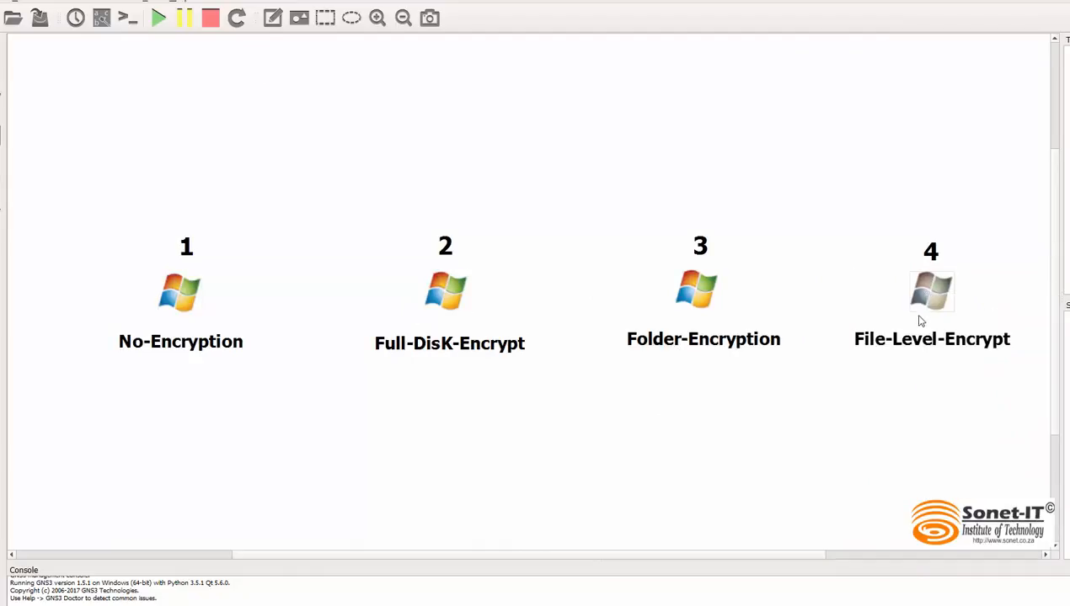
right_click(922, 290)
left_click(960, 431)
Step: Set the boot priority of the File-Level-Encrypt machine to HDD
right_click(929, 296)
left_click(957, 302)
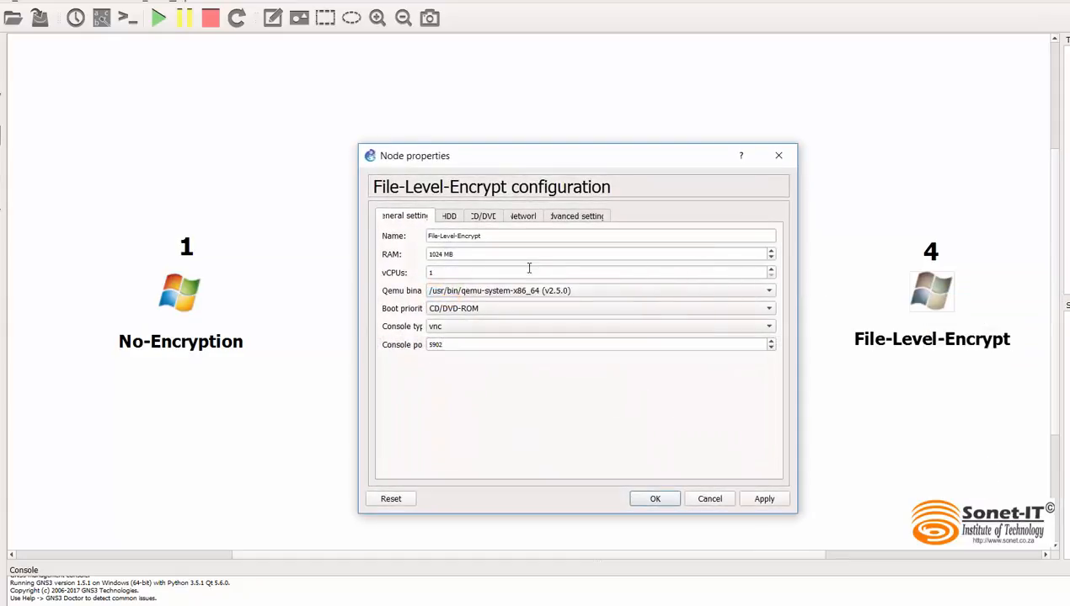
left_click(470, 310)
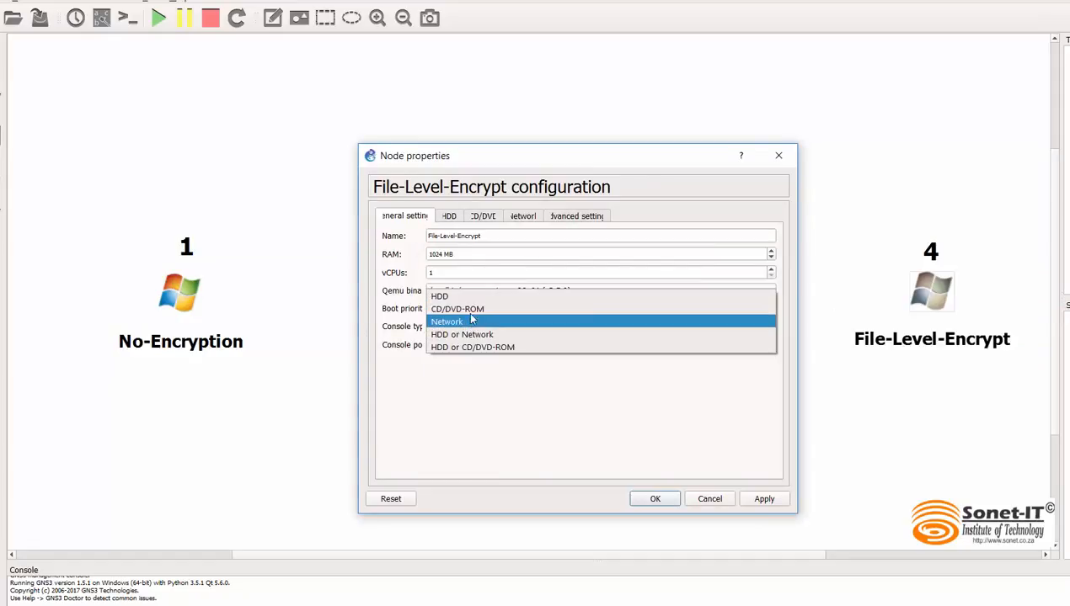
left_click(465, 297)
left_click(655, 499)
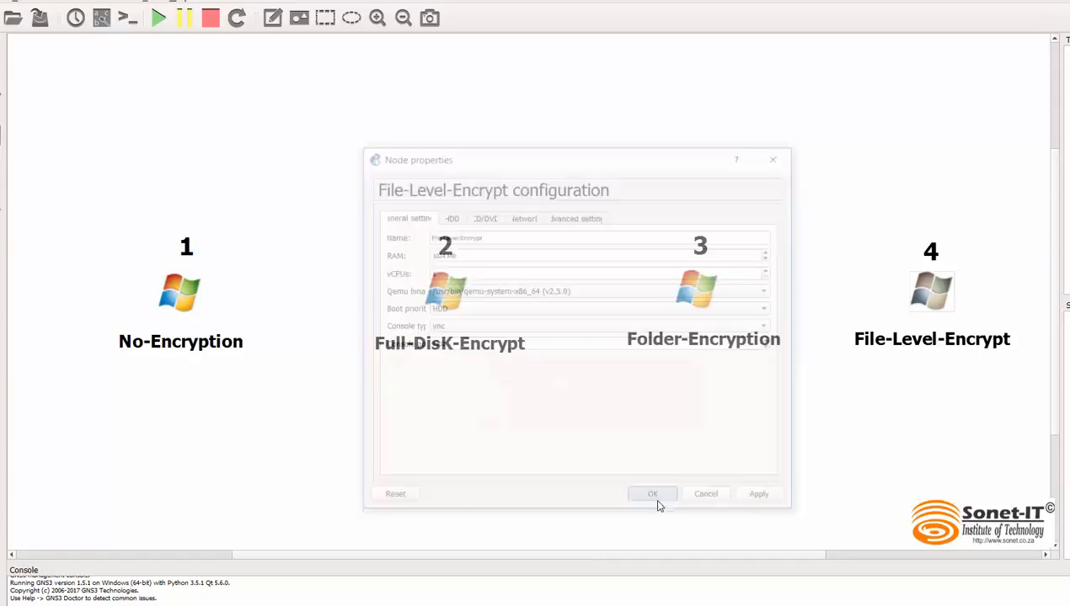
Step: Start the File-Level-Encrypt machine and open its console to boot Windows from the hard disk
right_click(936, 295)
left_click(961, 405)
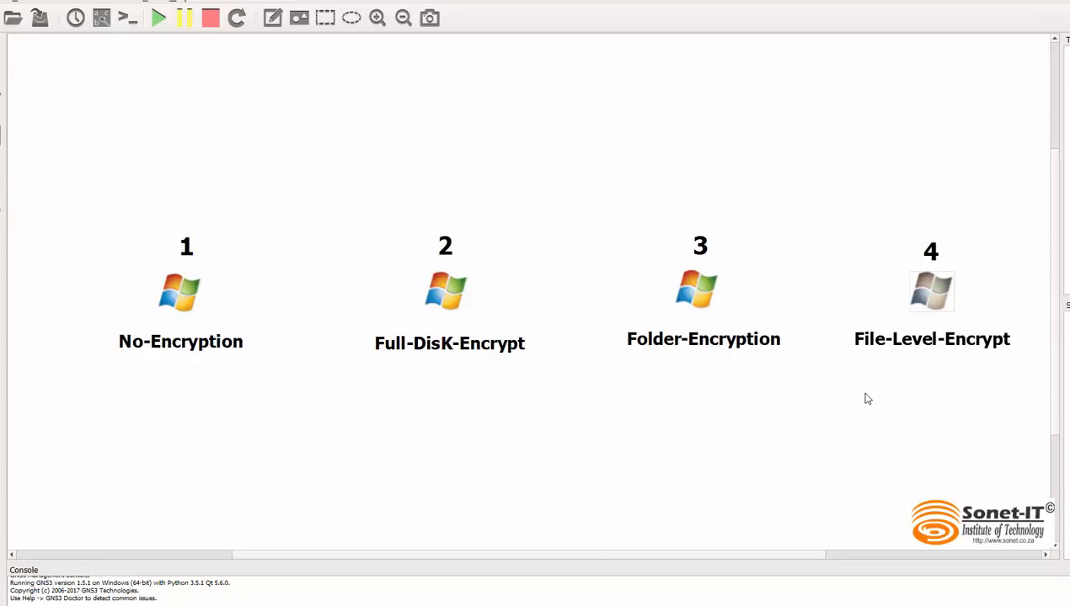
double_click(919, 283)
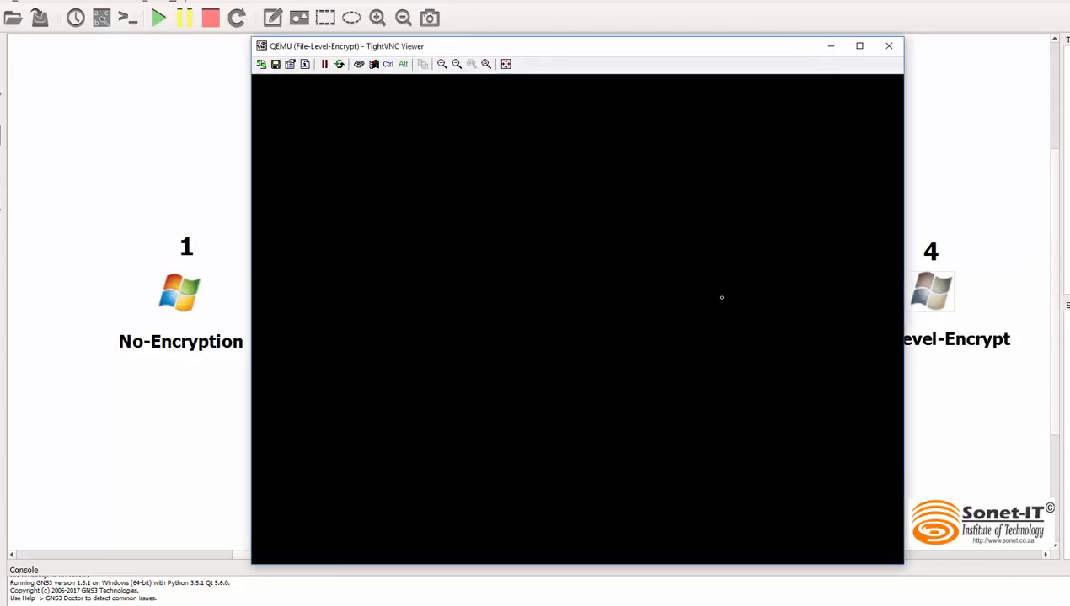
key("Return")
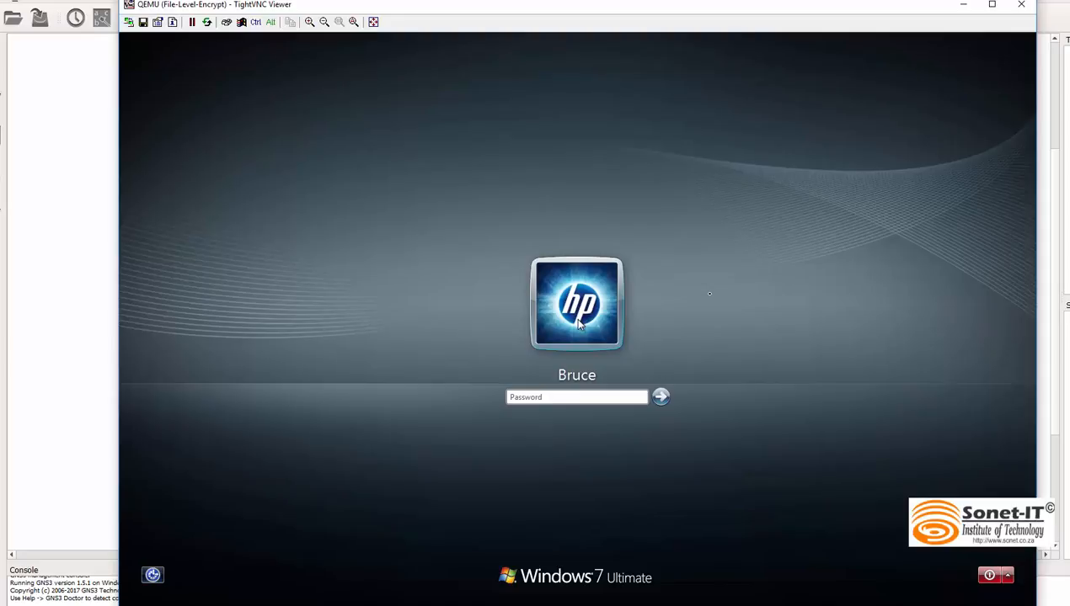
Step: Log in to Windows 7 with the account password and cancel the Windows Activation dialog
type("••")
key("Return")
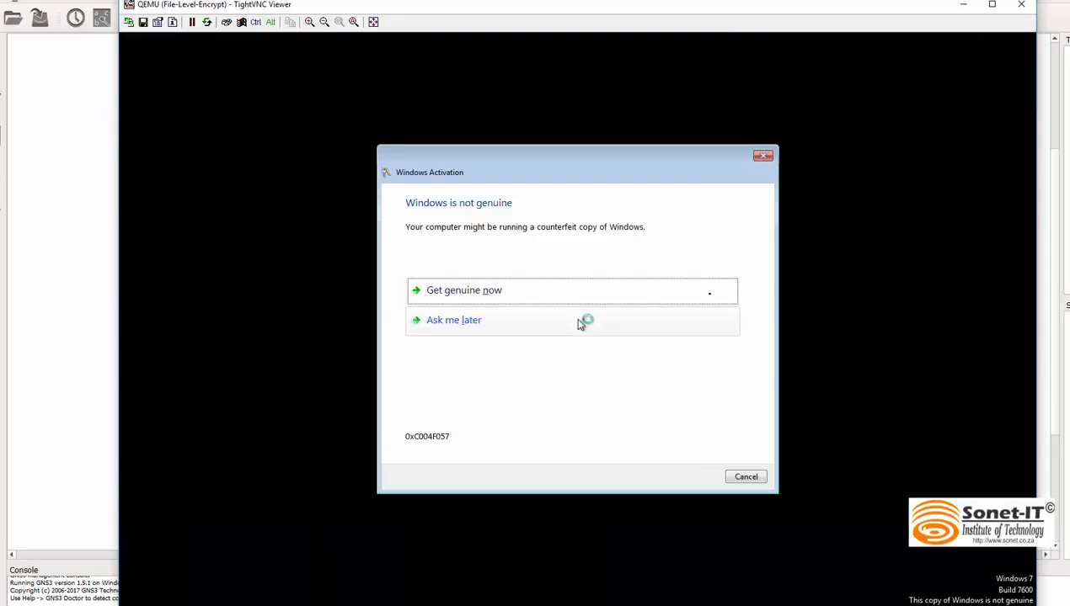
left_click(760, 477)
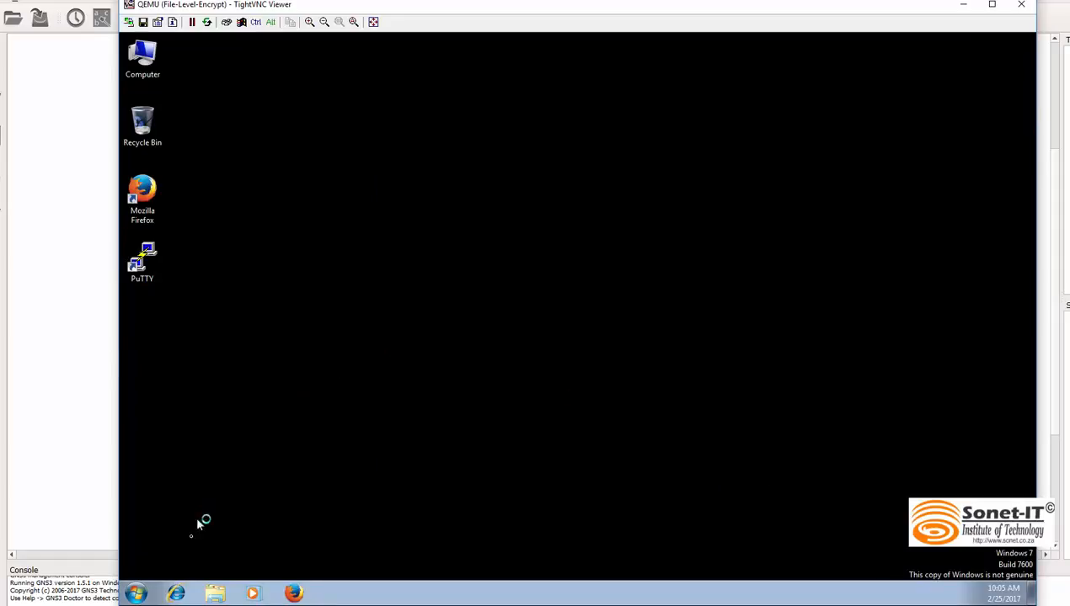
Step: Open the Secret_1 folder inside Classified_Files in the Documents library
left_click(133, 592)
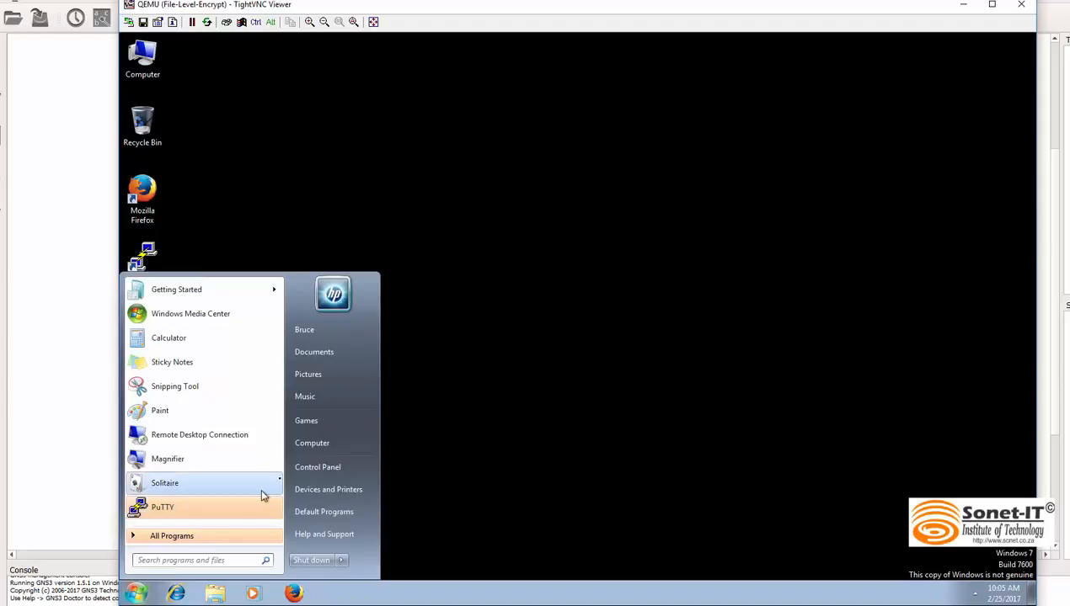
left_click(327, 350)
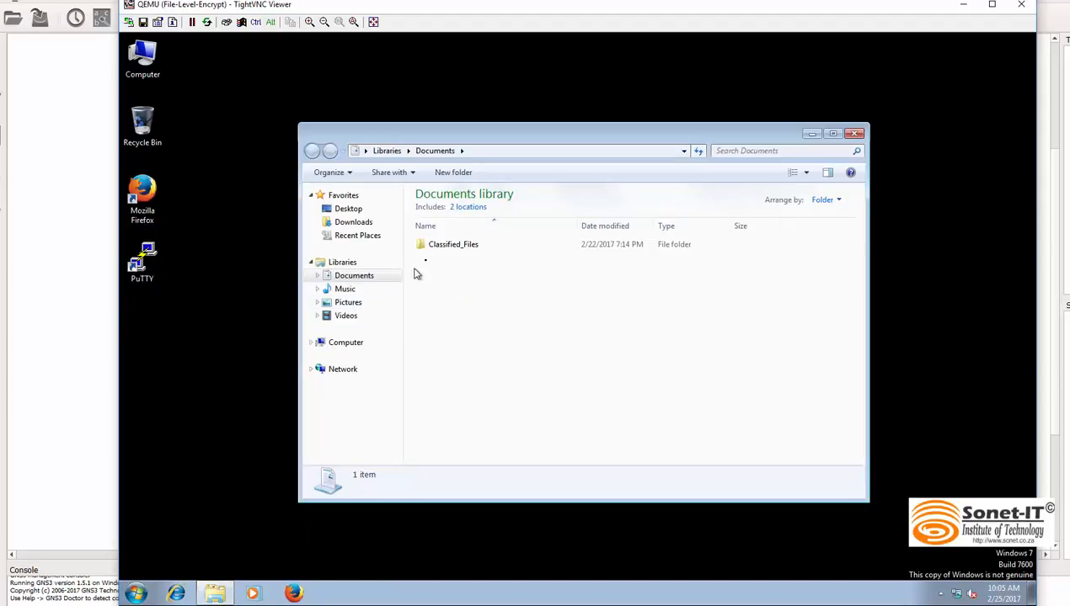
left_click(442, 246)
double_click(450, 246)
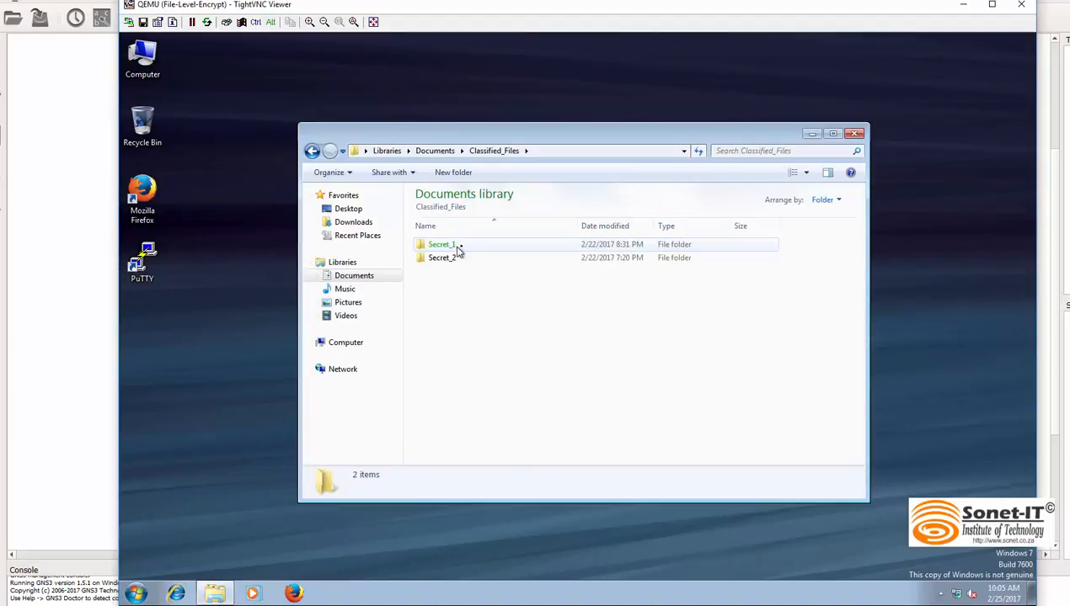
double_click(441, 246)
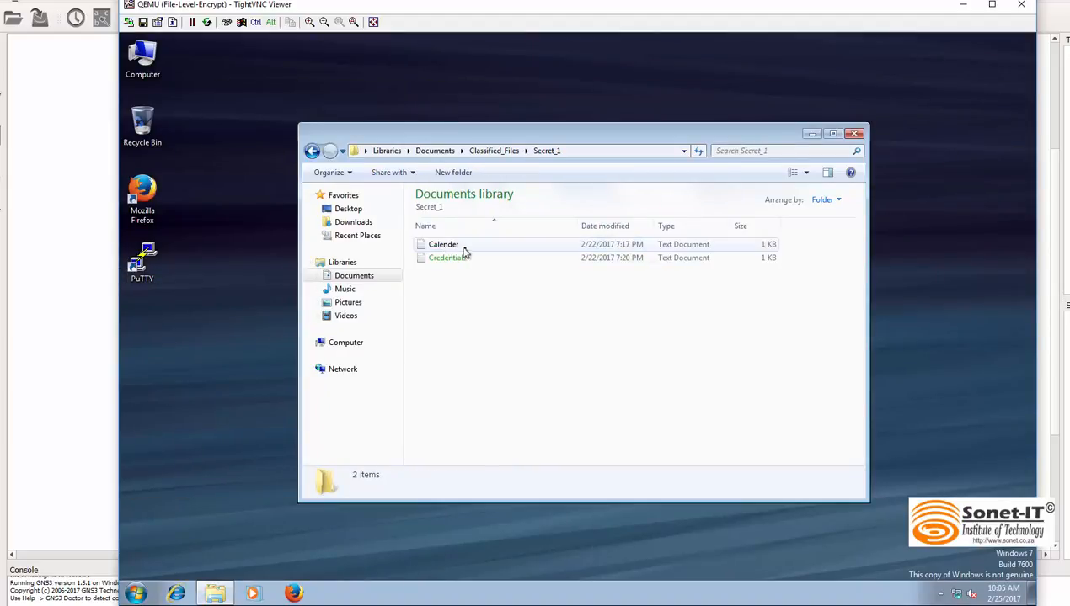
Step: View the encrypted Credentials text file, dismiss the encryption key backup notification, and close the file
left_click(453, 259)
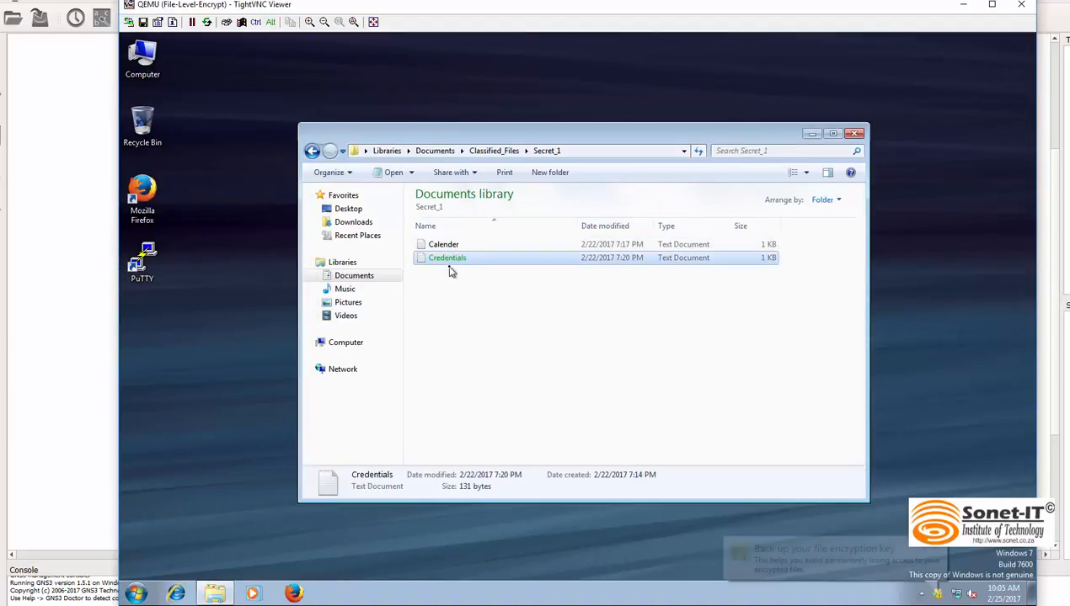
double_click(449, 261)
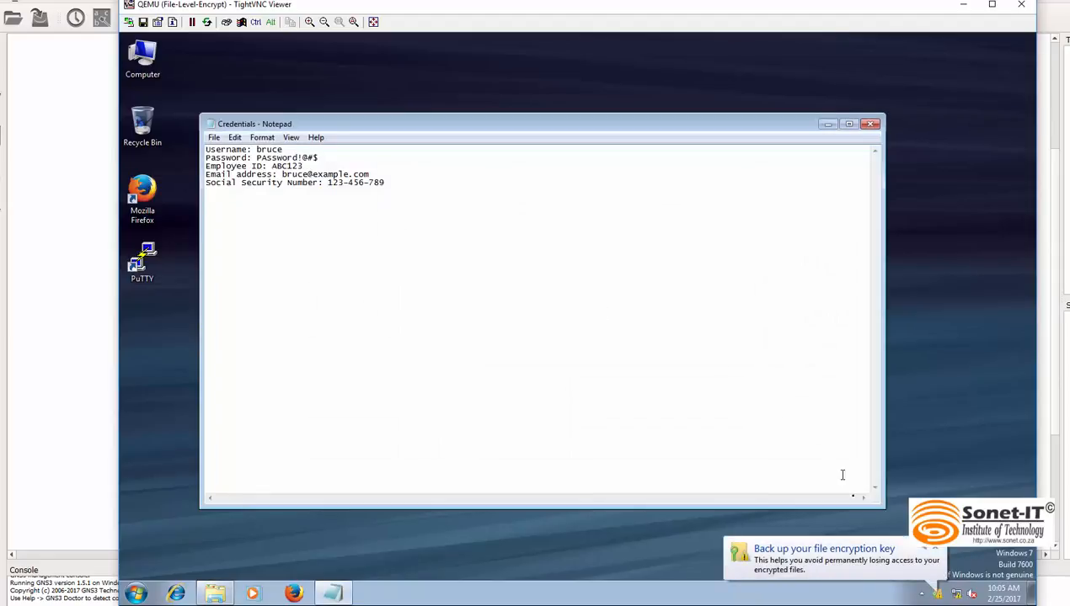
left_click(935, 548)
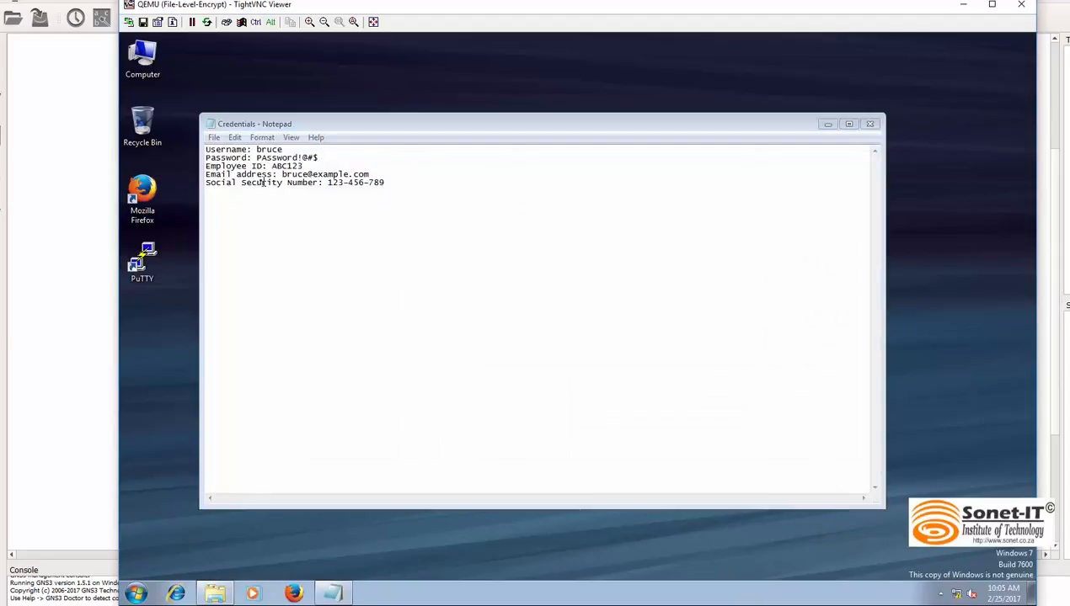
left_click(873, 125)
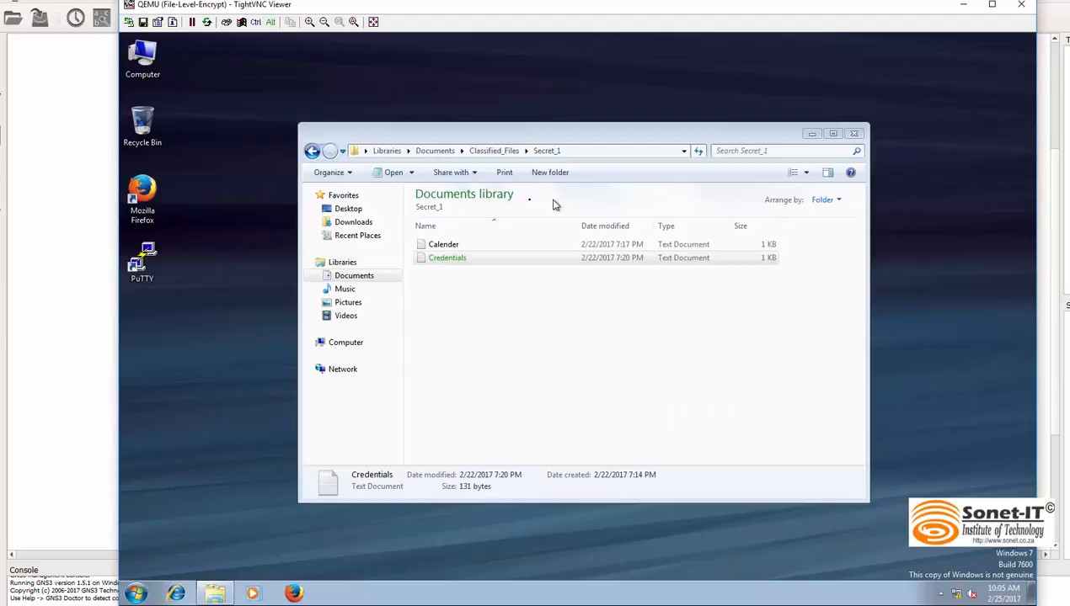
Step: View the Calender text file, close it, and return to the Classified_Files folder
double_click(434, 243)
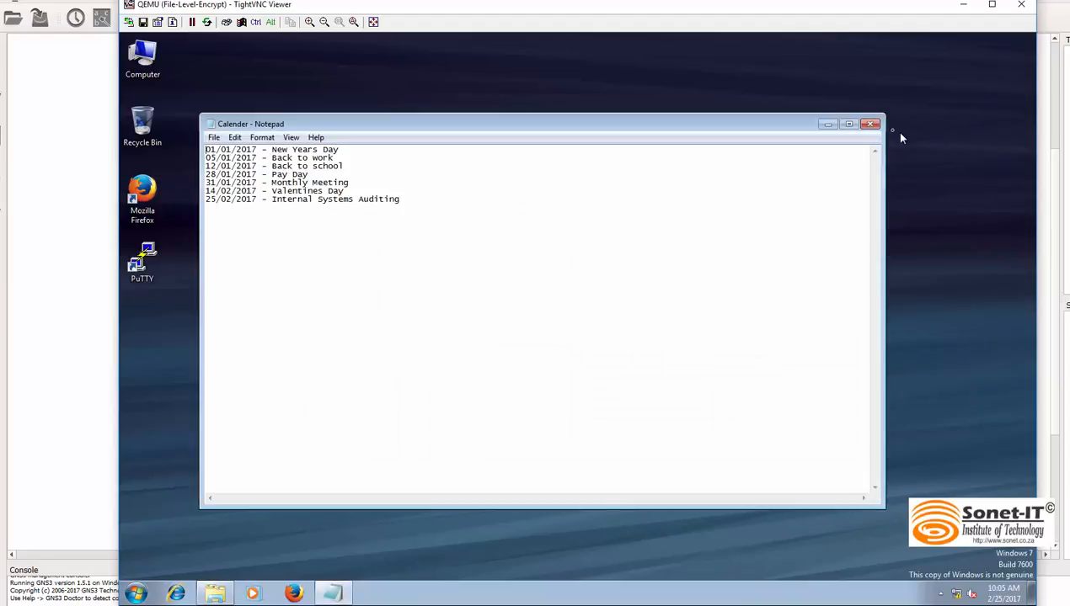
left_click(871, 124)
left_click(311, 151)
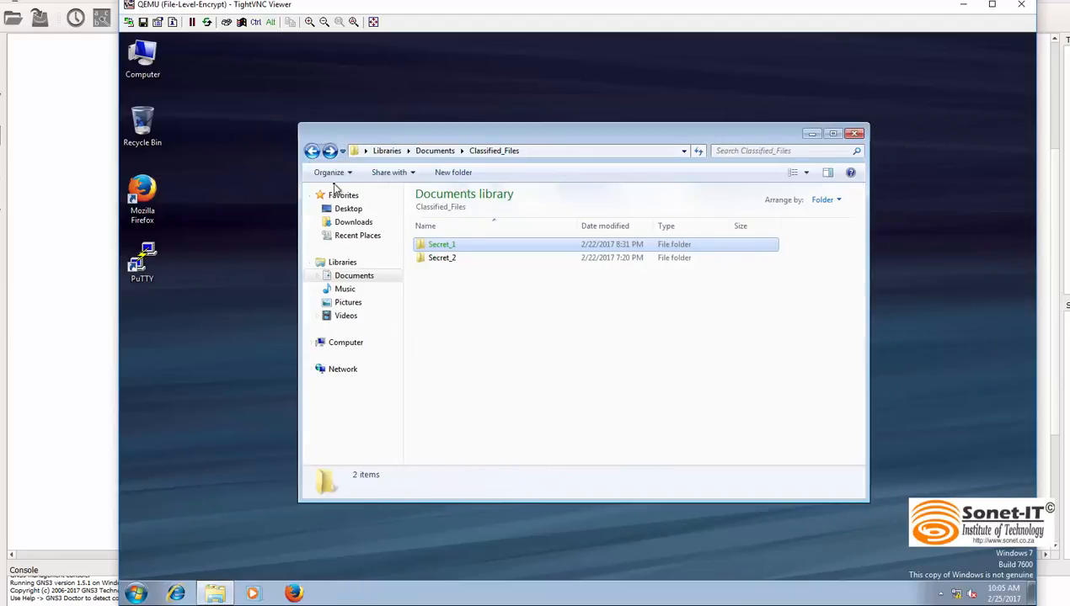
Step: View the Team Members text file in Secret_2 with its names highlighted, then close the file and the folder window
double_click(438, 258)
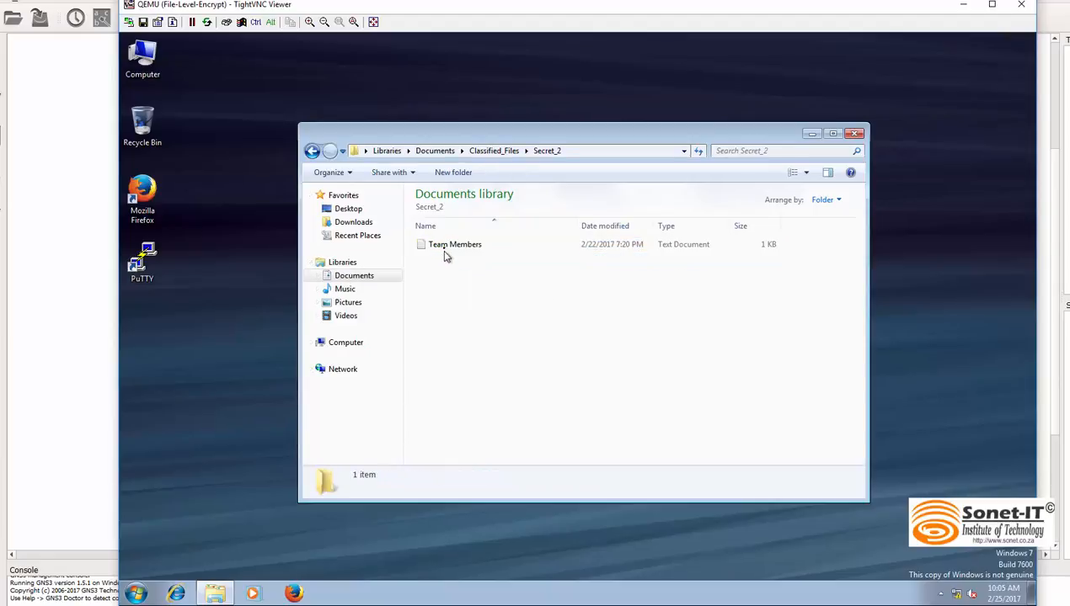
double_click(441, 246)
left_click_drag(270, 188, 202, 150)
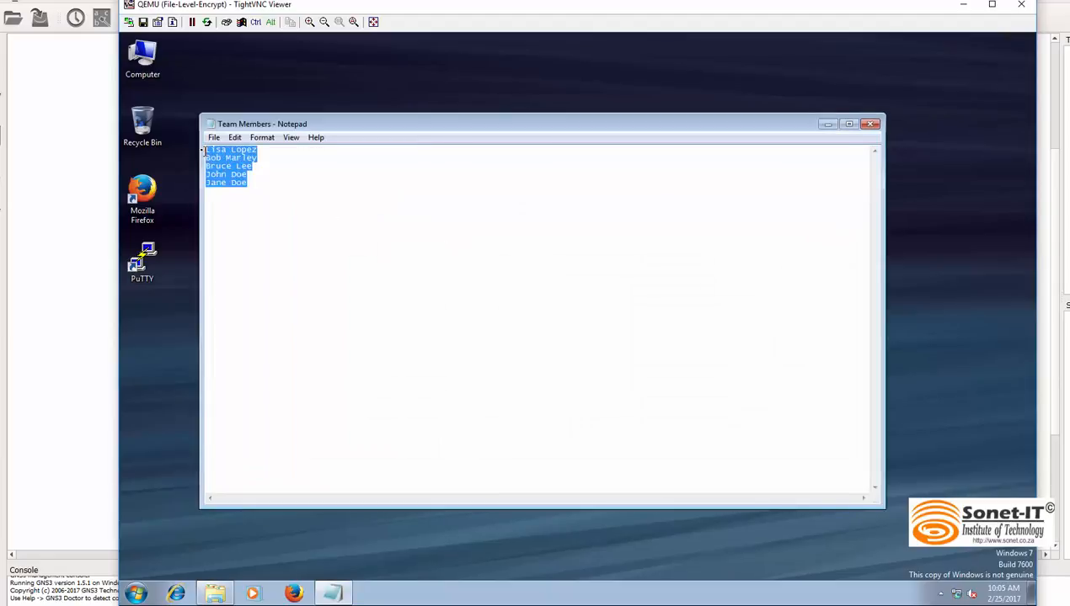
left_click(870, 124)
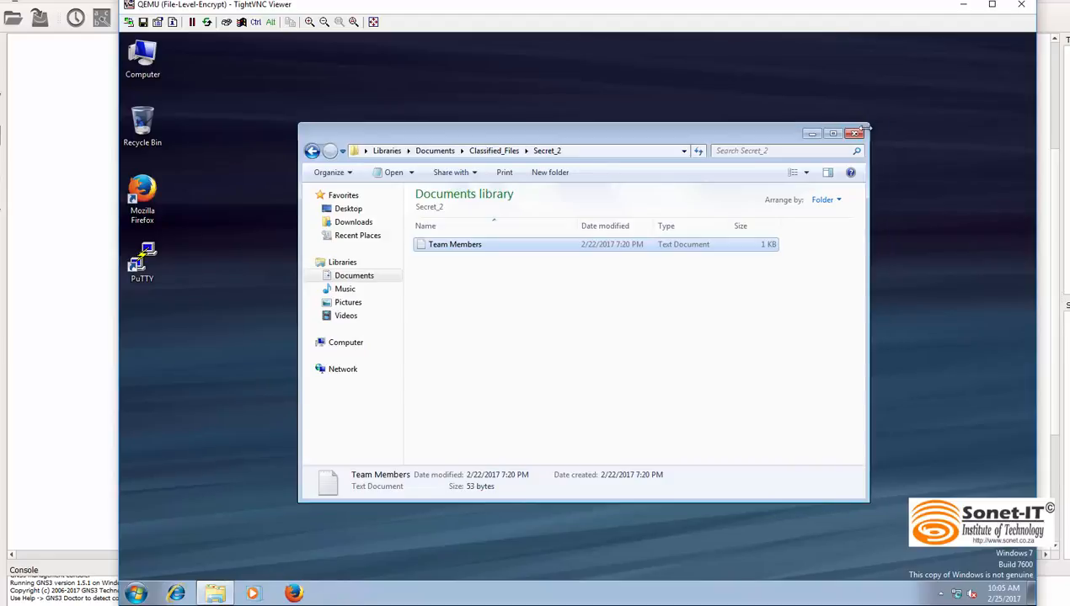
left_click(311, 151)
left_click(312, 151)
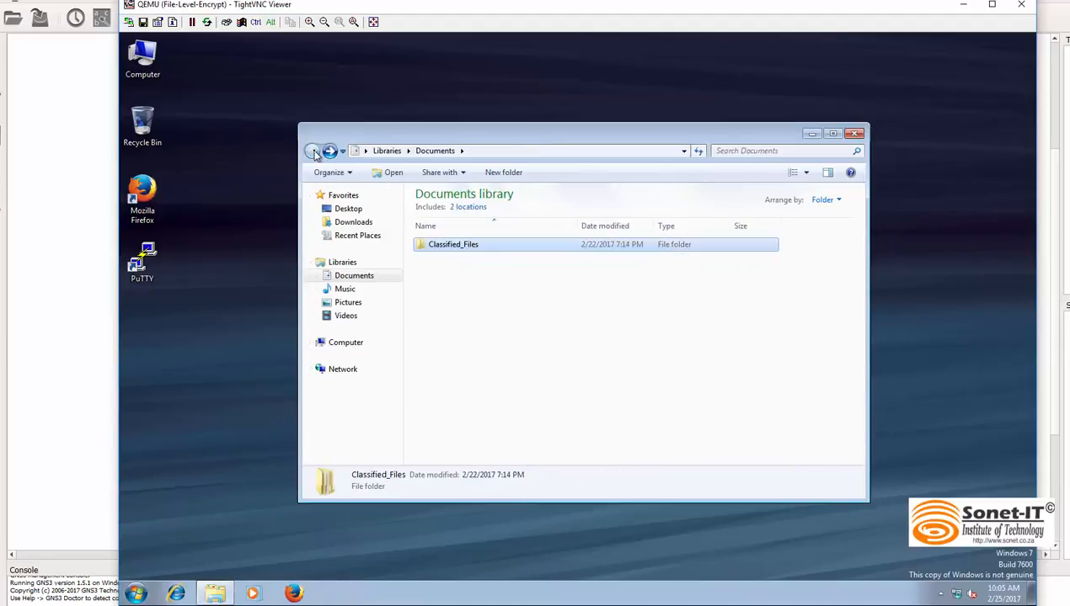
left_click(855, 133)
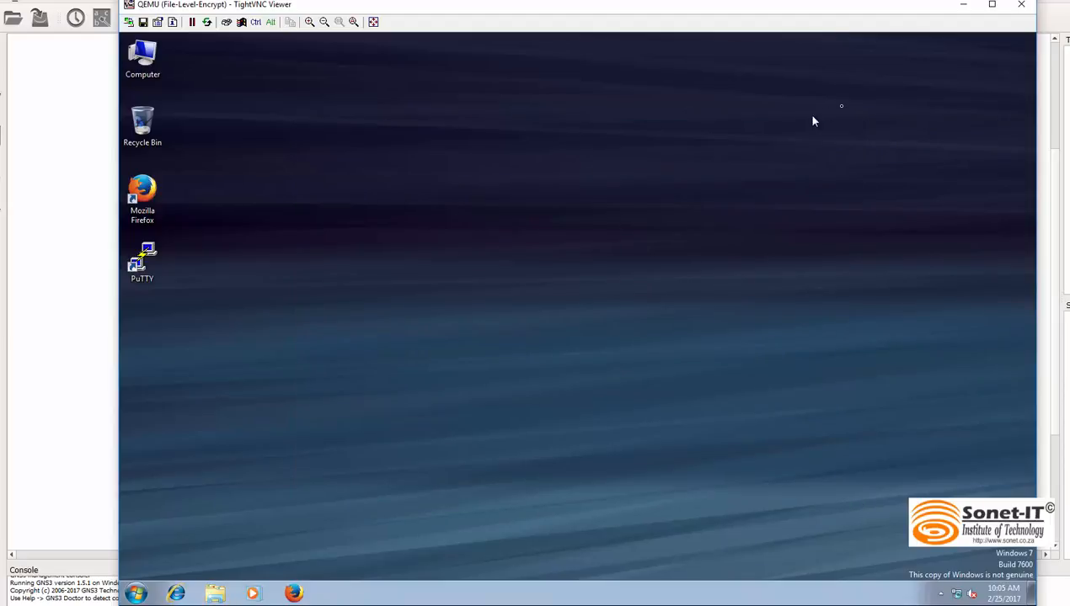
Step: Shut down Windows on the File-Level-Encrypt machine and dismiss the console viewer's disconnection message
left_click(138, 593)
left_click(341, 561)
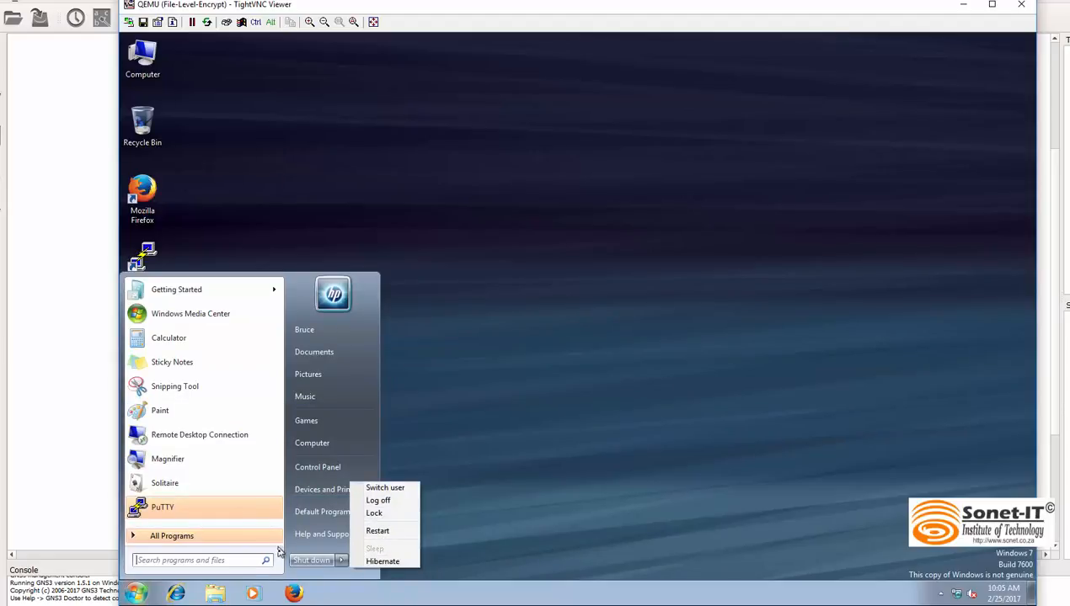
left_click(310, 561)
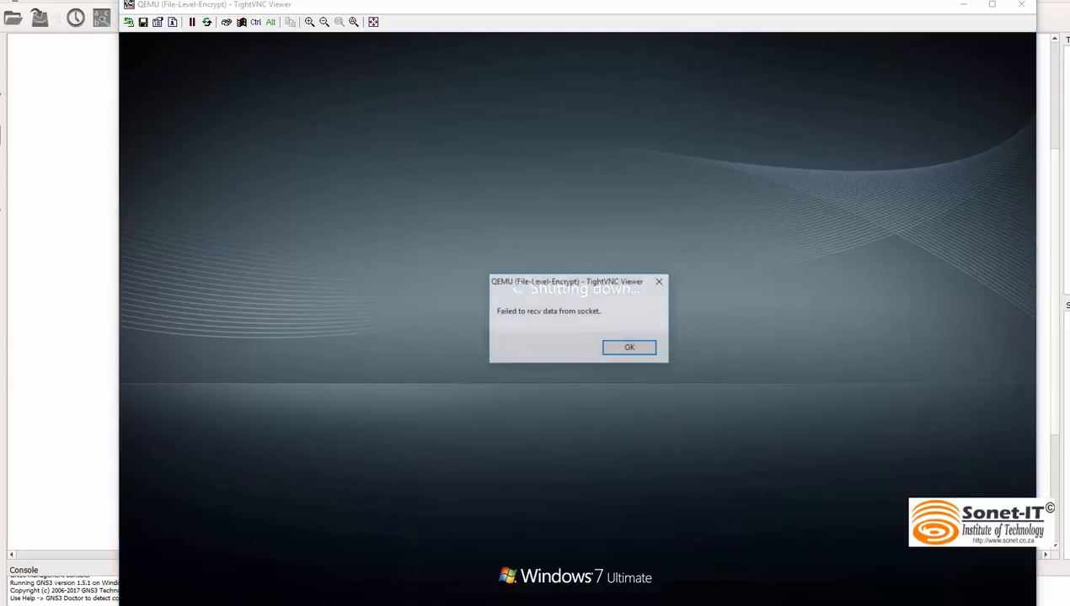
left_click(627, 348)
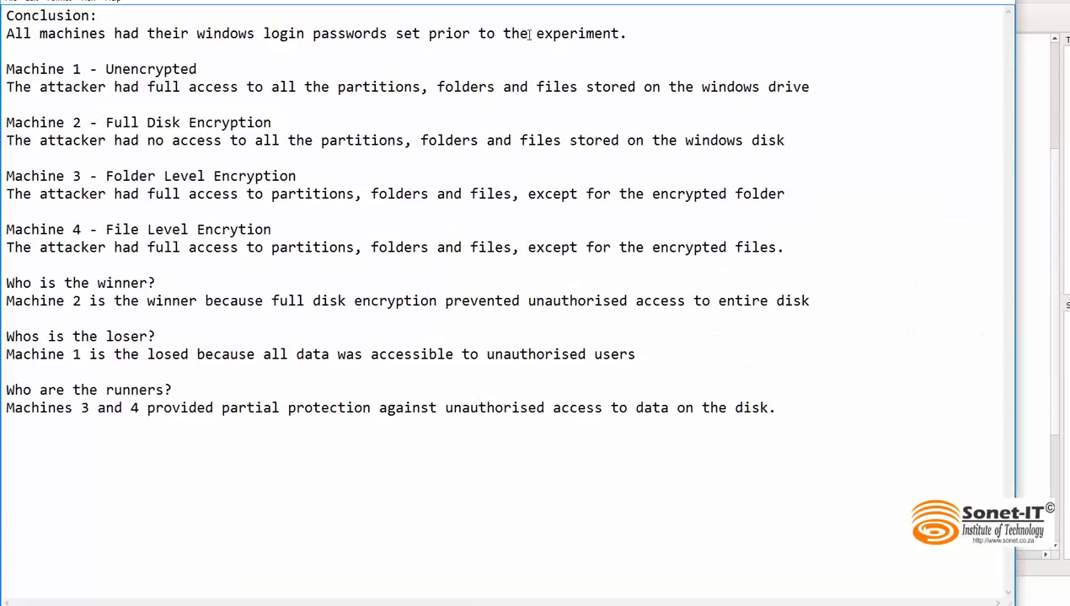
Step: In the Notepad conclusion notes, highlight the login passwords remark, then "Unencrypted" and "the windows drive" under Machine 1
left_click_drag(634, 32, 264, 33)
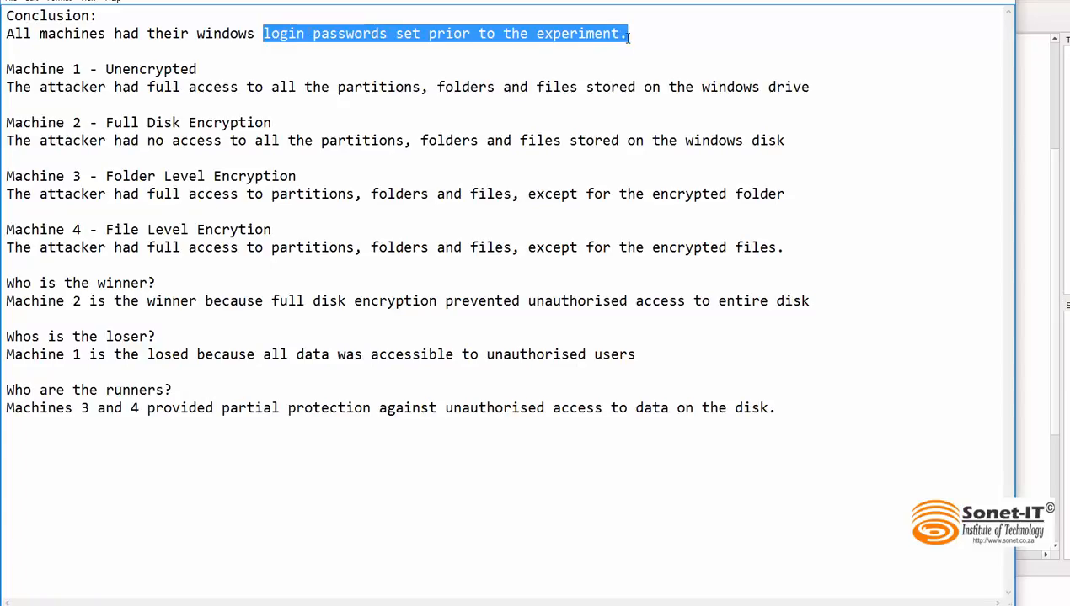
left_click(197, 72)
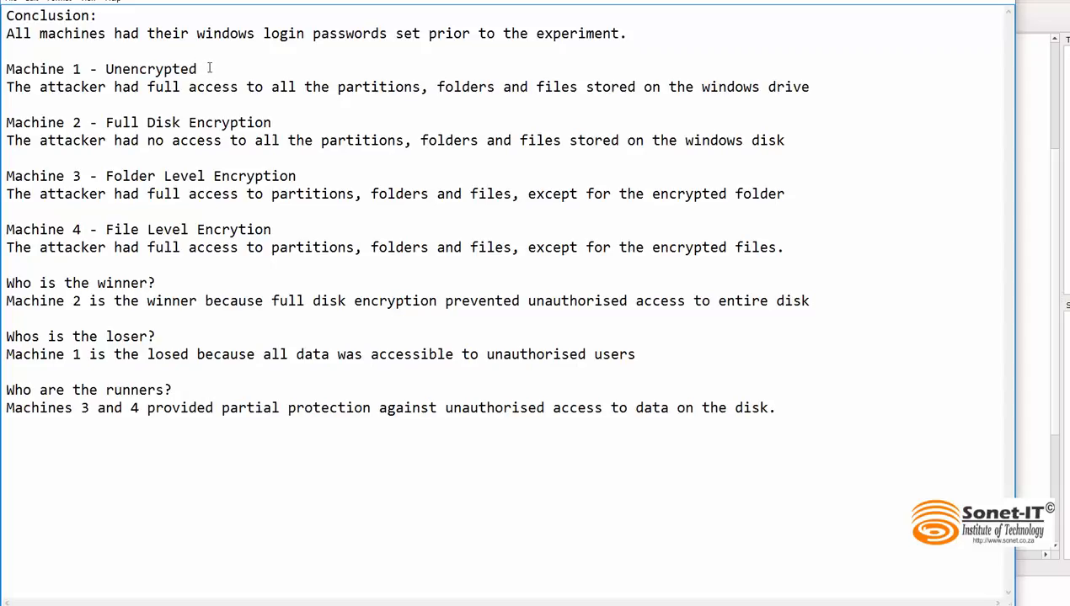
left_click_drag(209, 70, 104, 71)
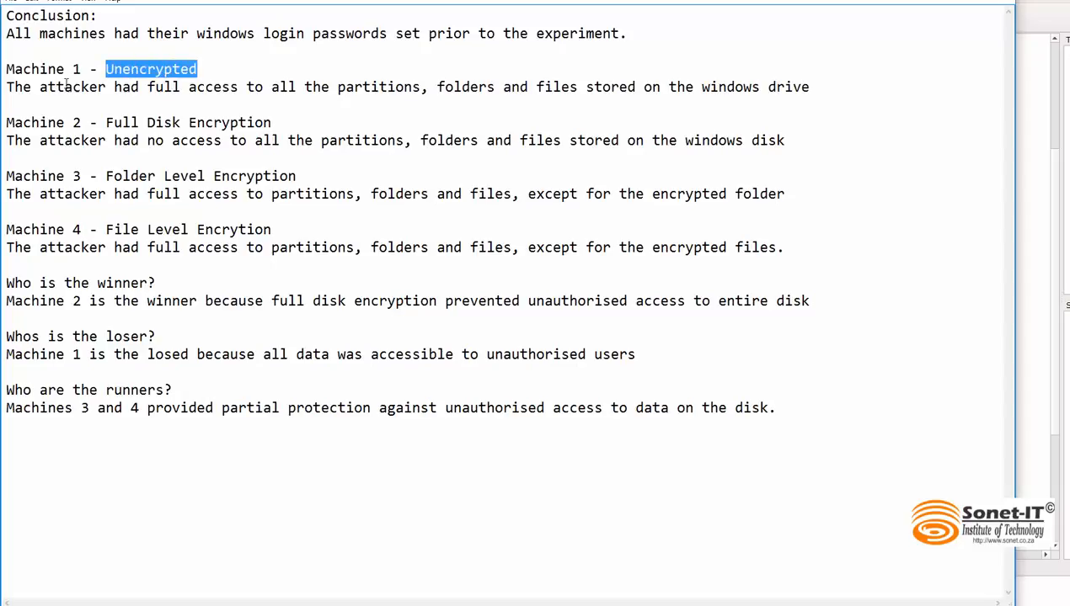
left_click(162, 89)
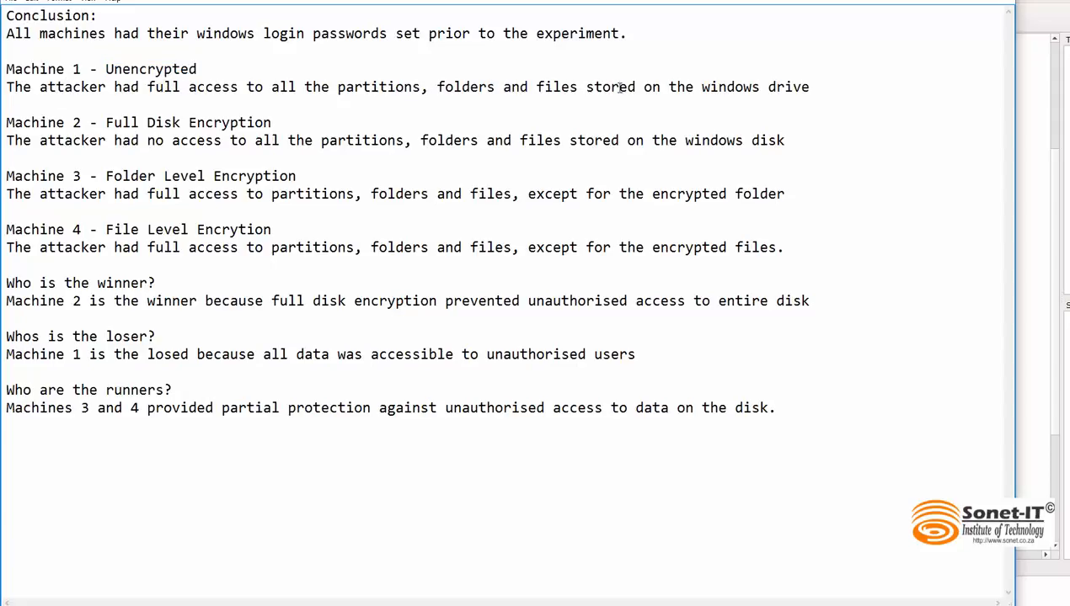
left_click_drag(807, 88, 668, 88)
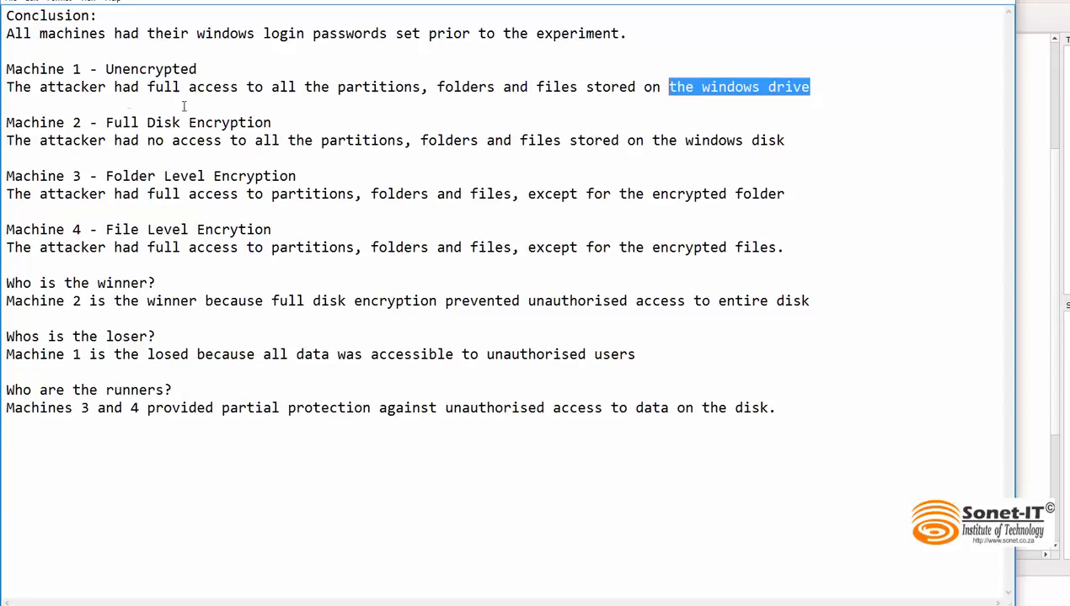
Step: Highlight "Machine 2", "Full Disk Encryption" and the word "no" in turn in the Machine 2 conclusion
left_click_drag(82, 123, 6, 123)
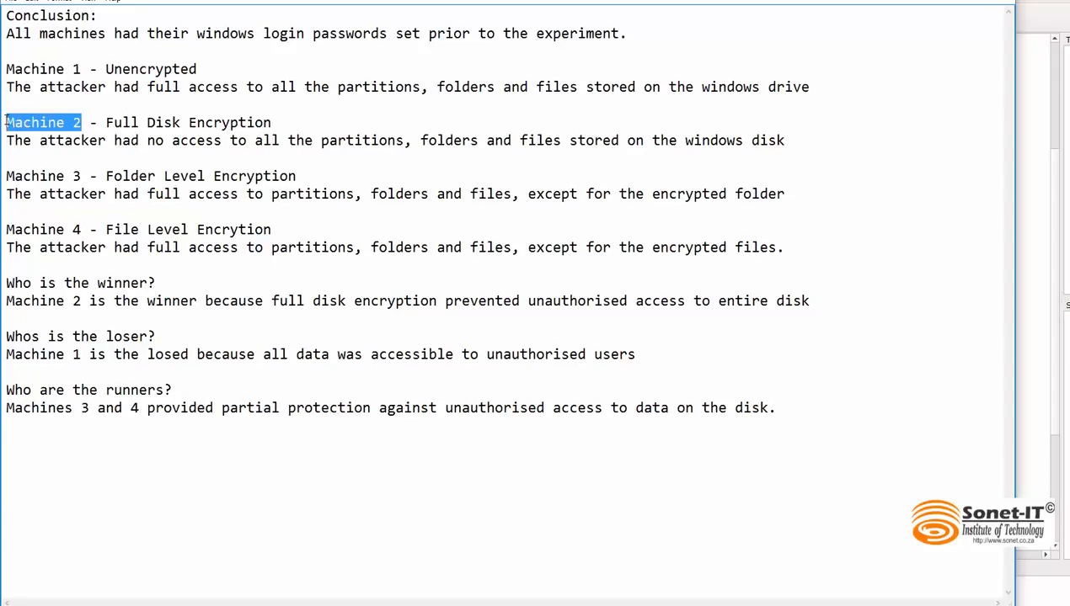
left_click_drag(271, 123, 105, 123)
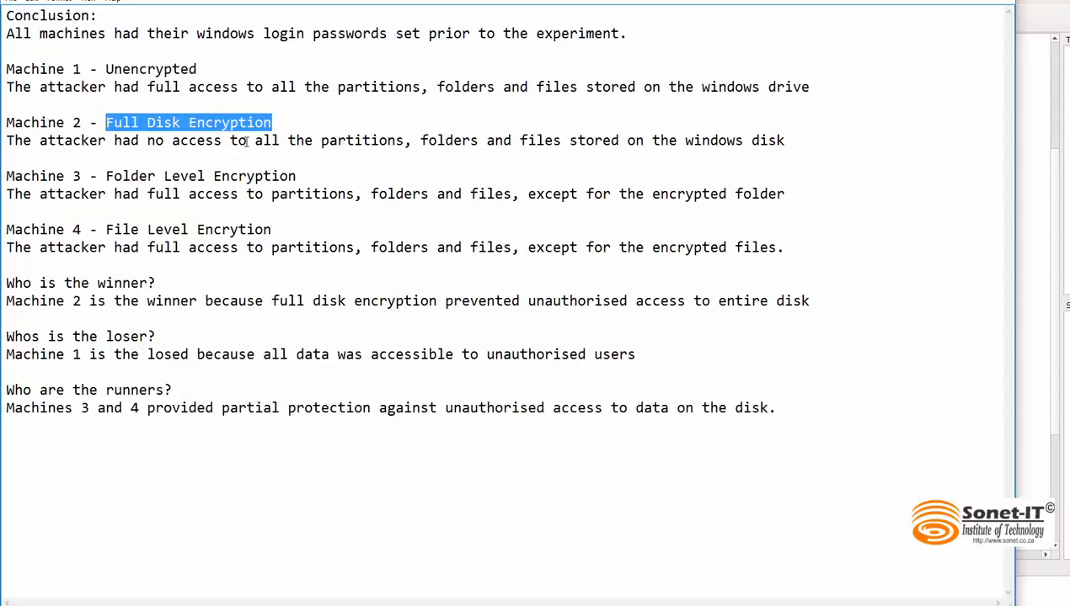
left_click_drag(164, 141, 139, 141)
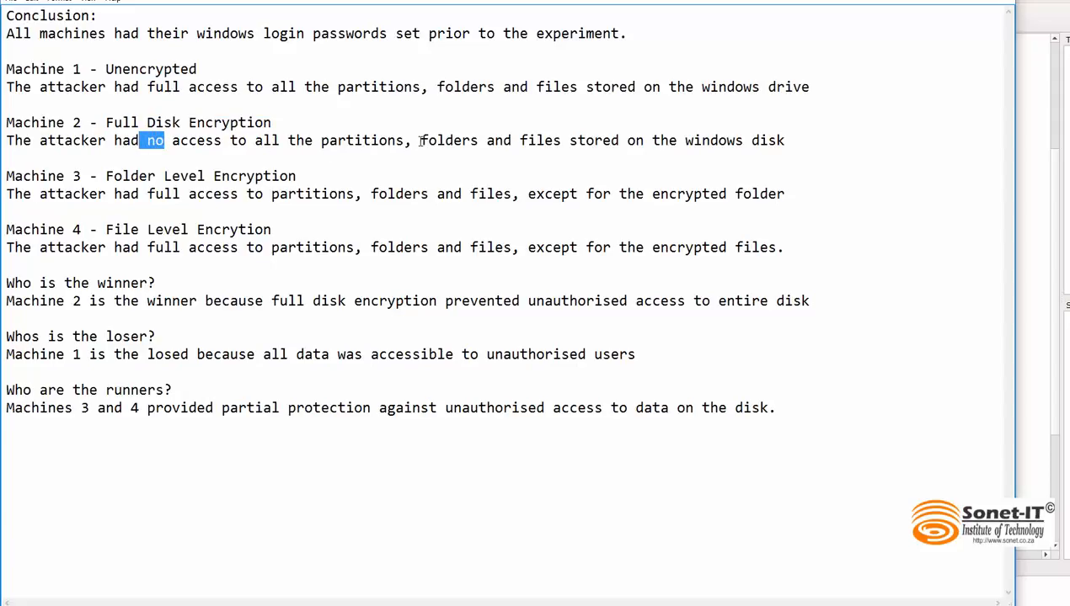
Step: Highlight the words "partitions", "folders" and "files" in turn in the Machine 2 conclusion, then clear the selection
left_click_drag(422, 141, 337, 140)
left_click_drag(494, 141, 444, 140)
left_click_drag(554, 141, 520, 140)
left_click(782, 142)
Step: In the Machine 3 conclusion, highlight "Folder Level Encryption", the attacker's access to "partitions", and the excepted "folder" in turn
left_click_drag(306, 176, 105, 176)
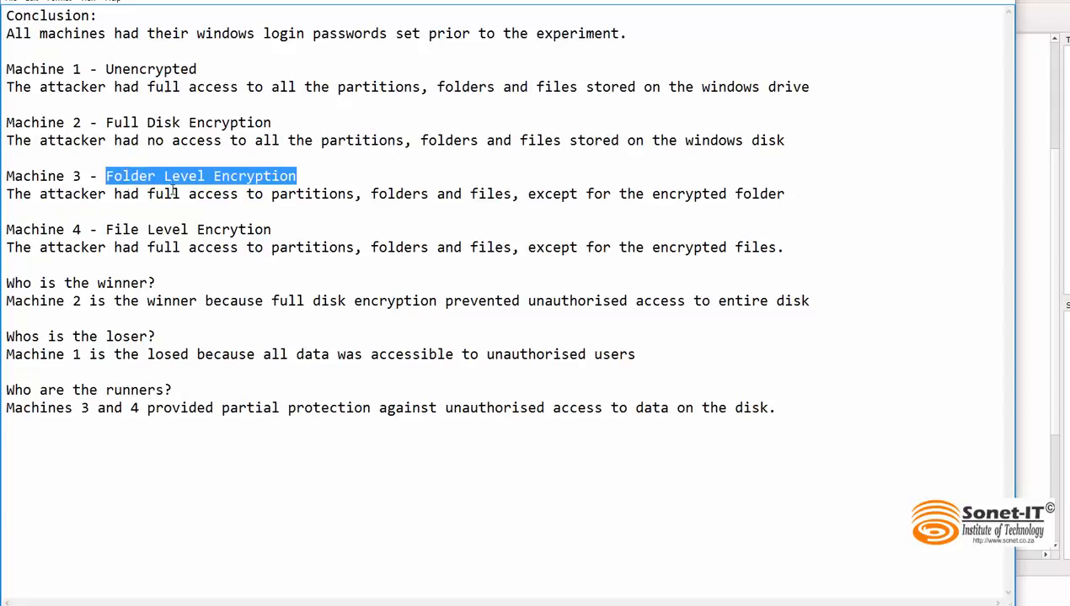
left_click_drag(39, 194, 140, 195)
left_click(357, 194)
double_click(357, 194)
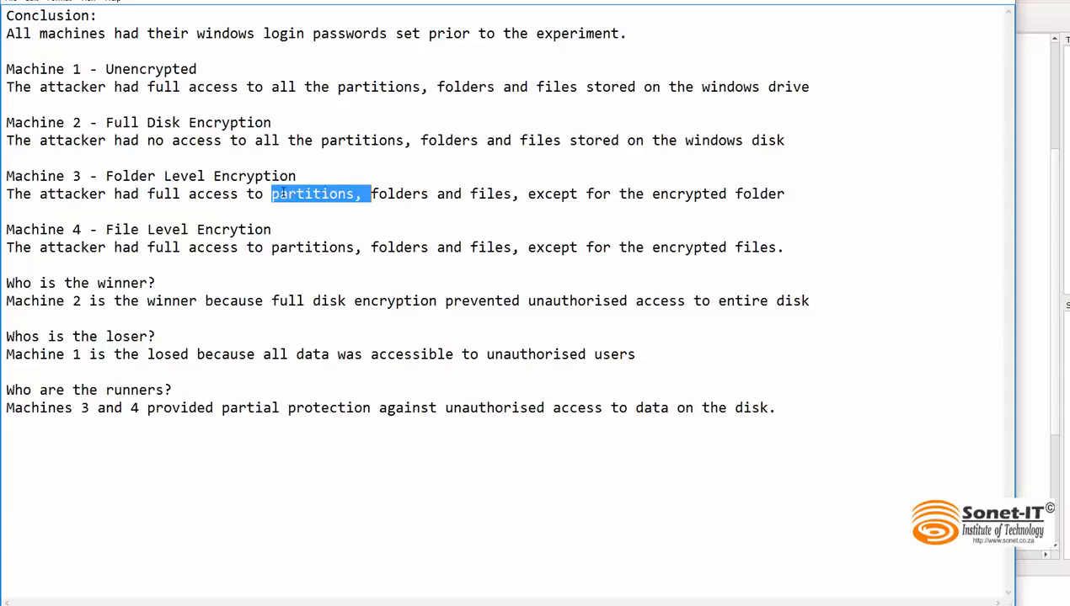
left_click(419, 194)
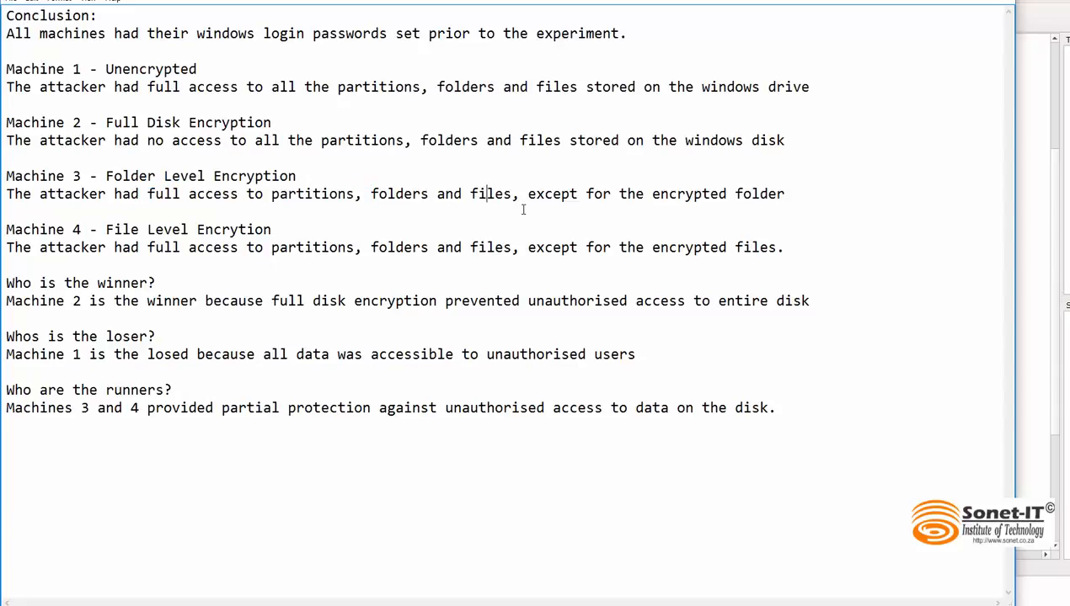
left_click_drag(792, 194, 737, 194)
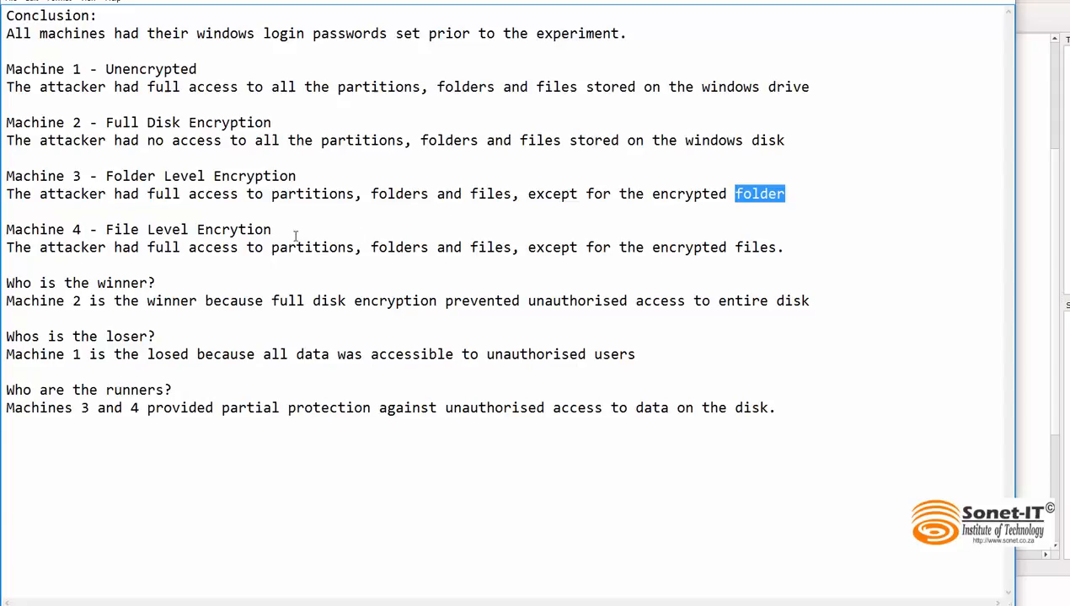
Step: Highlight "Machine 4", its file-level encryption heading and the words "encrypted files." in the Machine 4 conclusion
left_click_drag(84, 229, 6, 229)
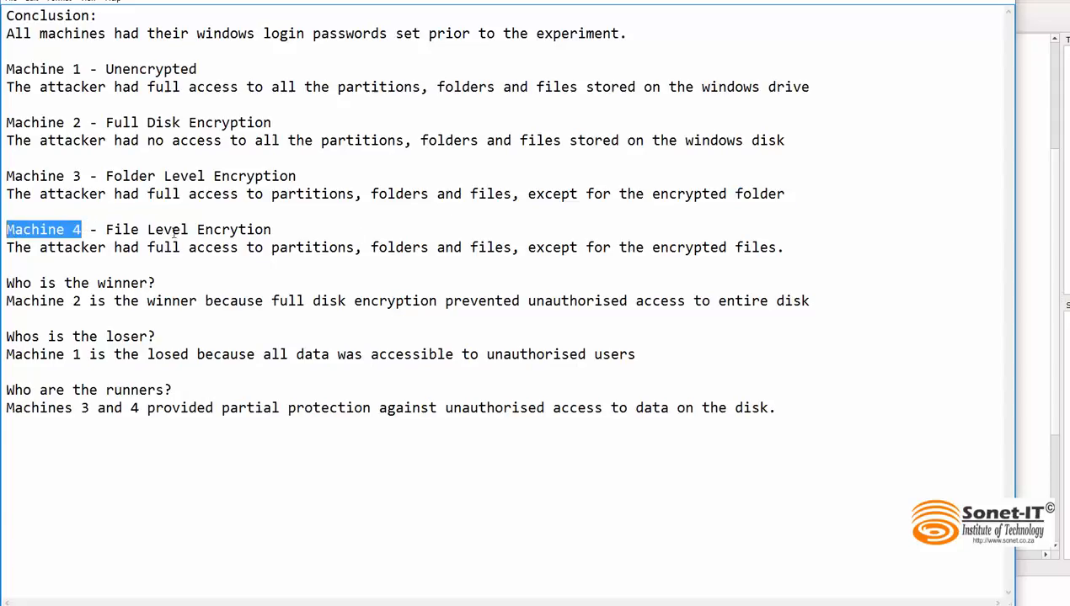
left_click_drag(271, 230, 113, 235)
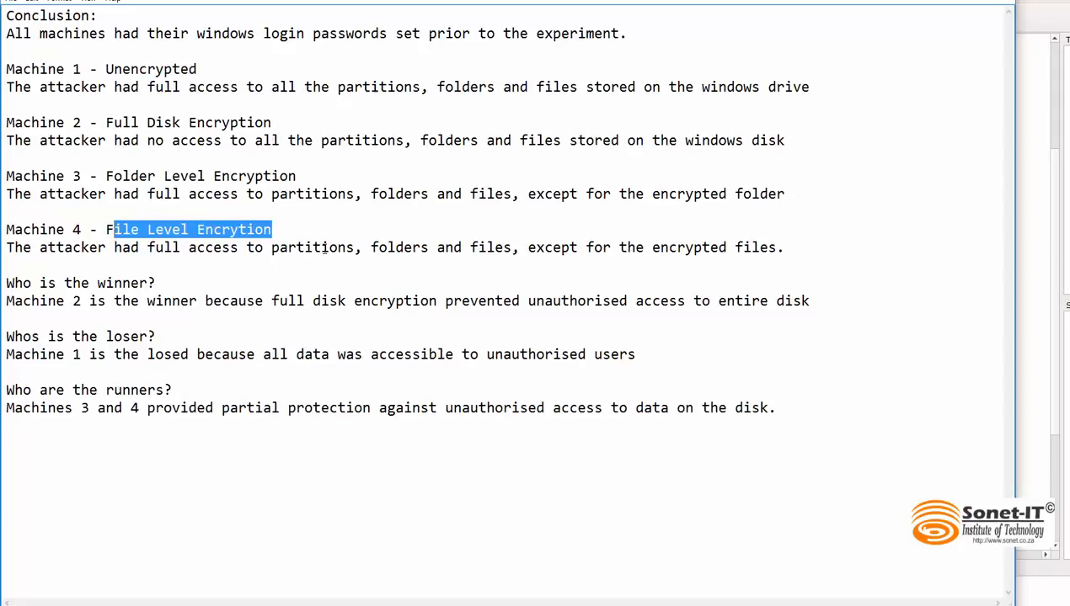
left_click(361, 247)
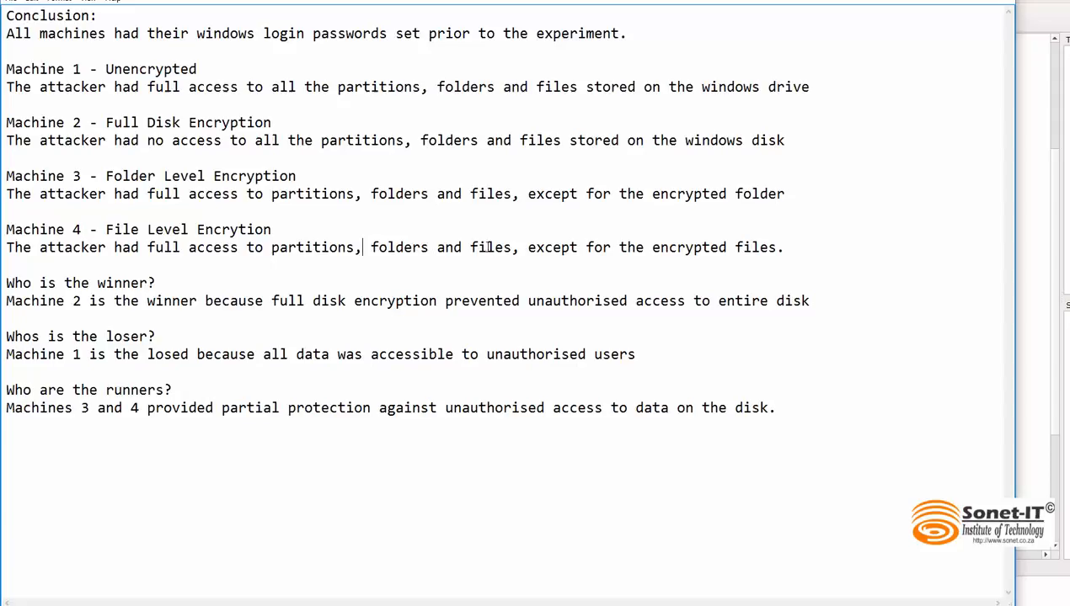
left_click_drag(783, 247, 655, 249)
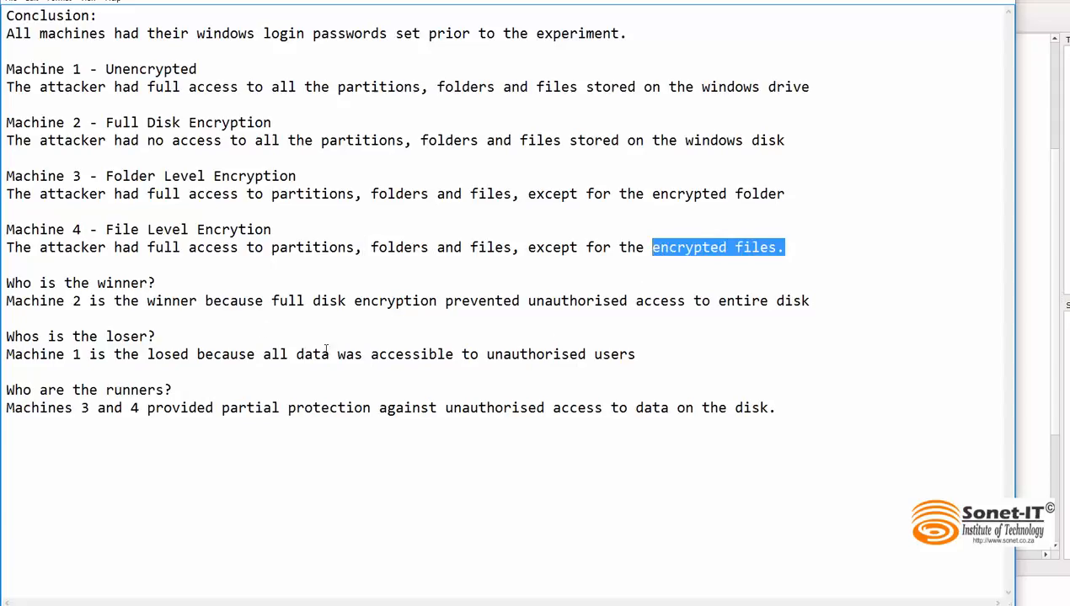
Step: Highlight the winner question with "Machine 2", "access to entire disk" and "full disk encryption", plus the loser question with "Machine 1"
left_click_drag(160, 283, 6, 283)
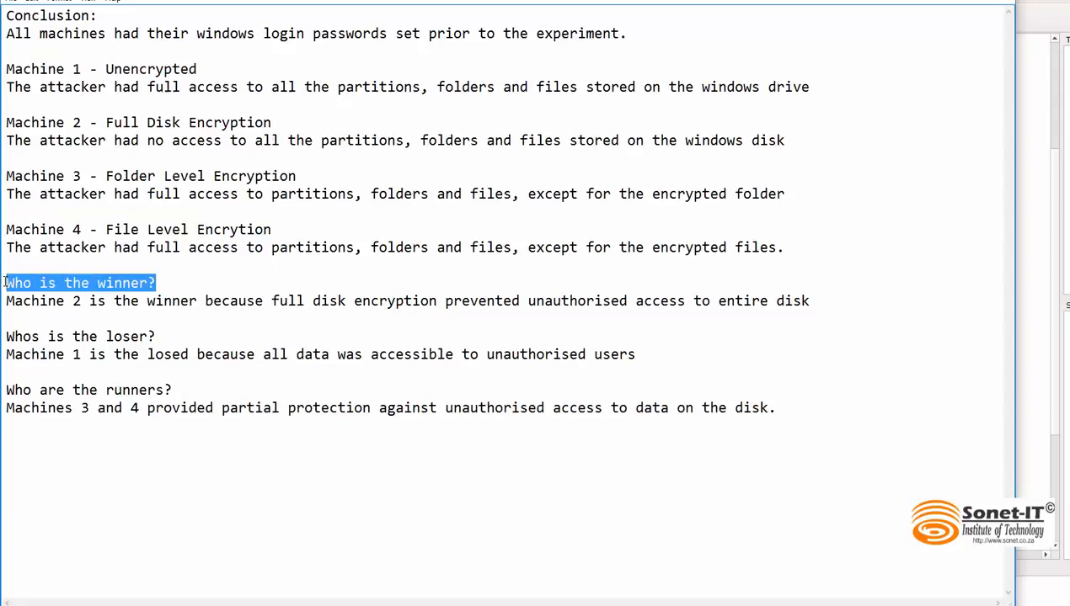
left_click_drag(83, 301, 20, 304)
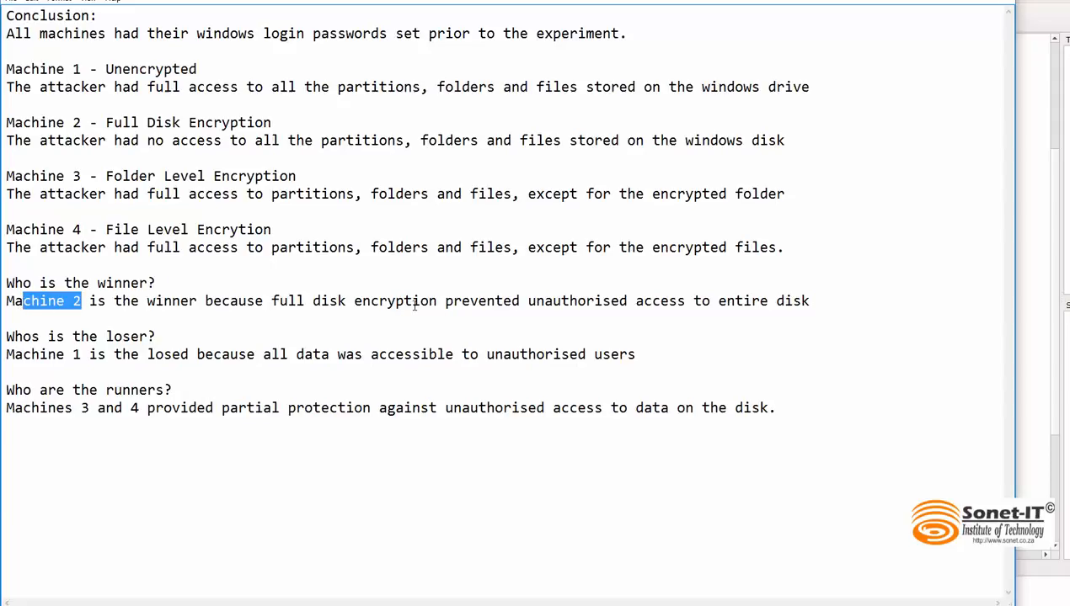
left_click_drag(812, 300, 633, 305)
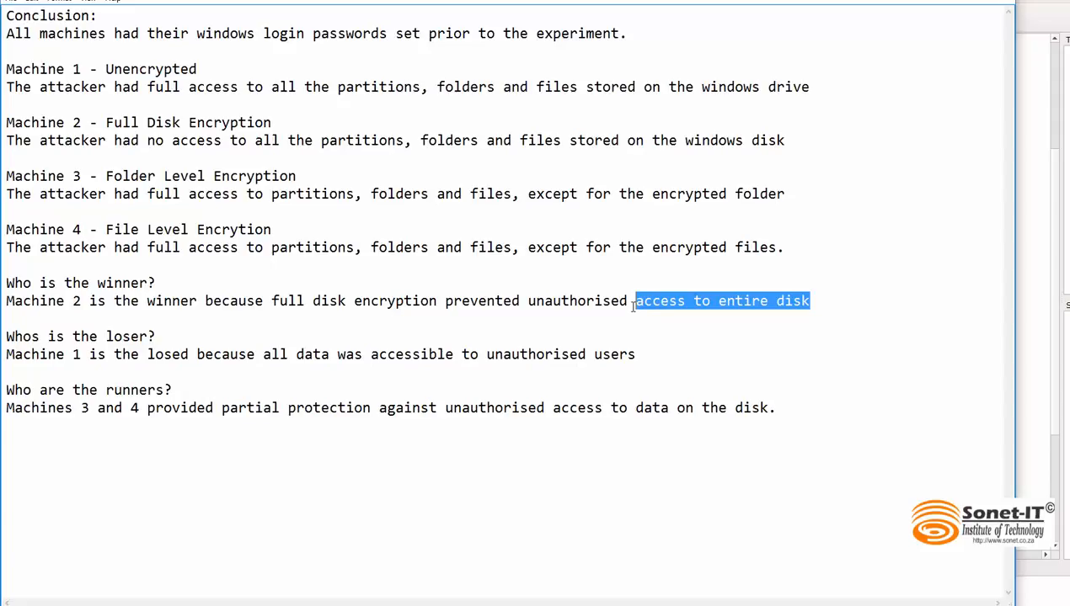
left_click(438, 297)
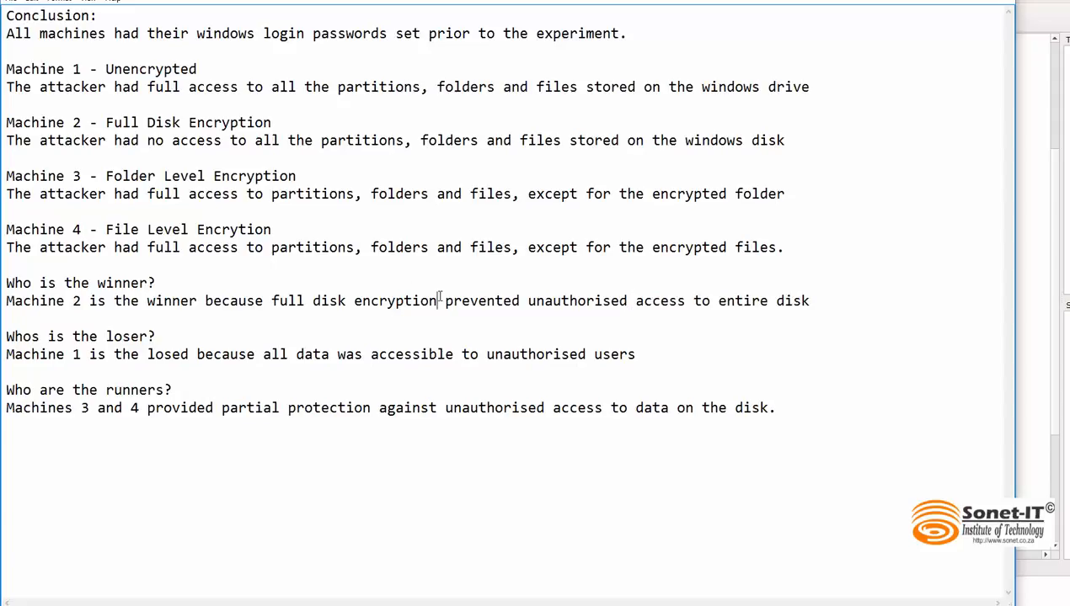
left_click_drag(439, 299, 266, 300)
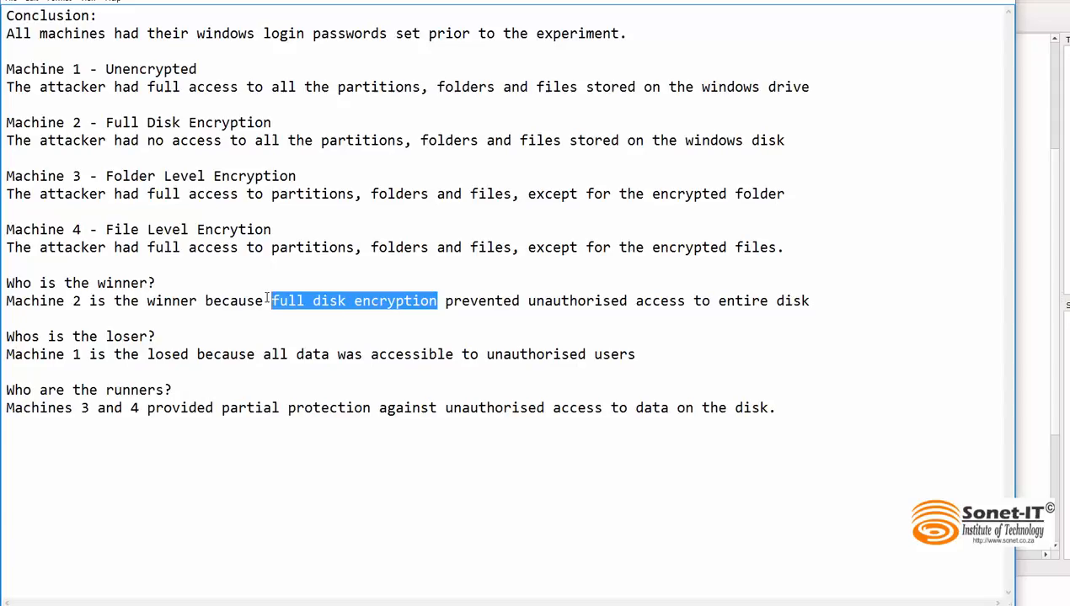
left_click_drag(156, 336, 7, 338)
left_click_drag(82, 354, 24, 360)
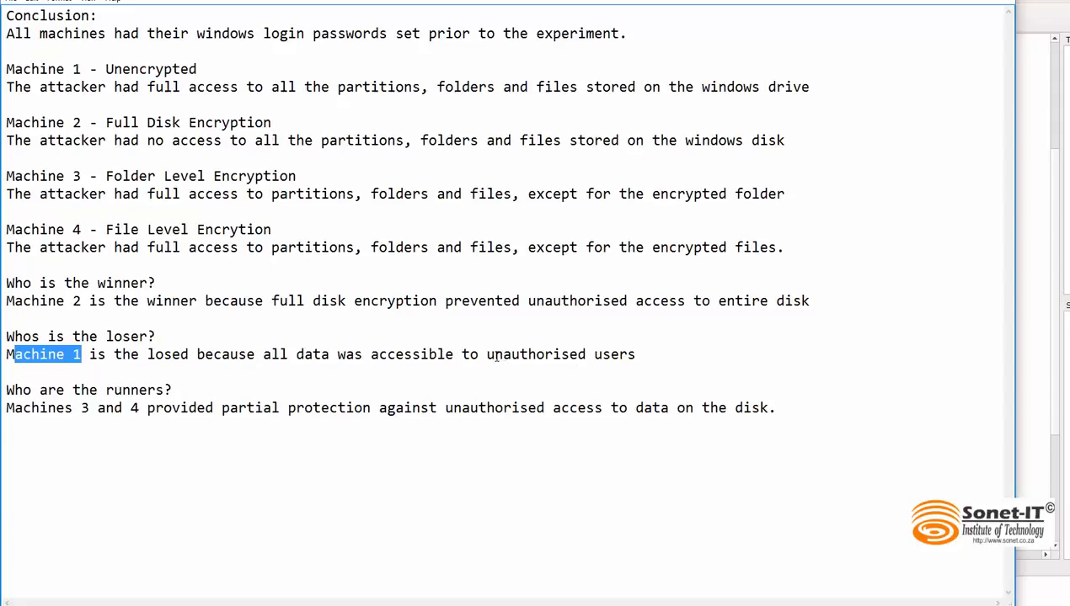
Step: Highlight the runners question, "Machines 3", "4", "partial" and the rest of its answer, then "Full Disk Encryption" in the Machine 2 heading
left_click(183, 390)
left_click_drag(182, 390, 6, 390)
left_click_drag(97, 407, 31, 409)
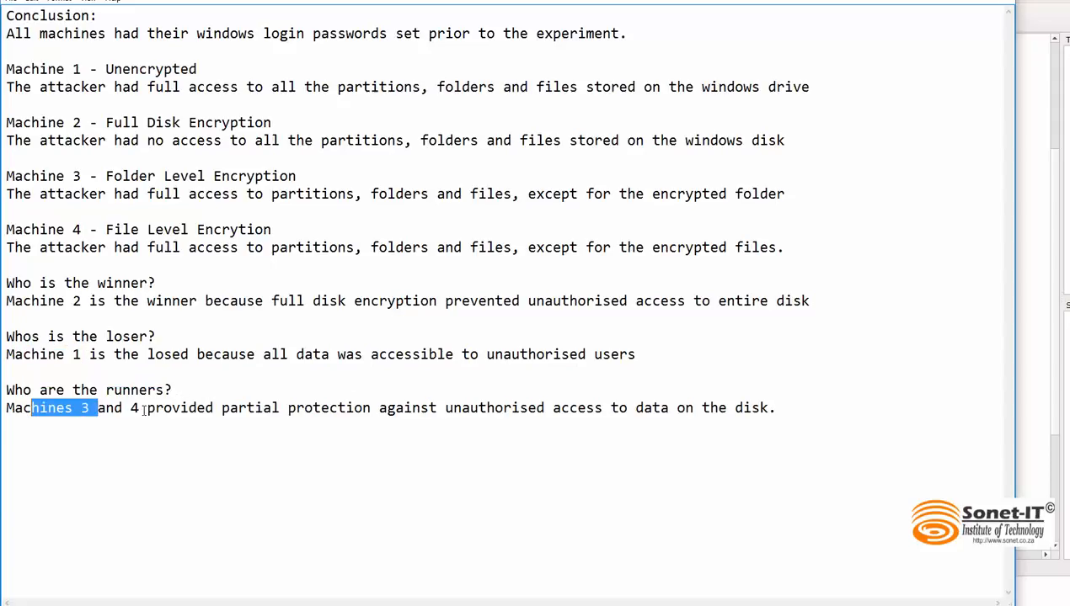
left_click_drag(140, 410, 130, 409)
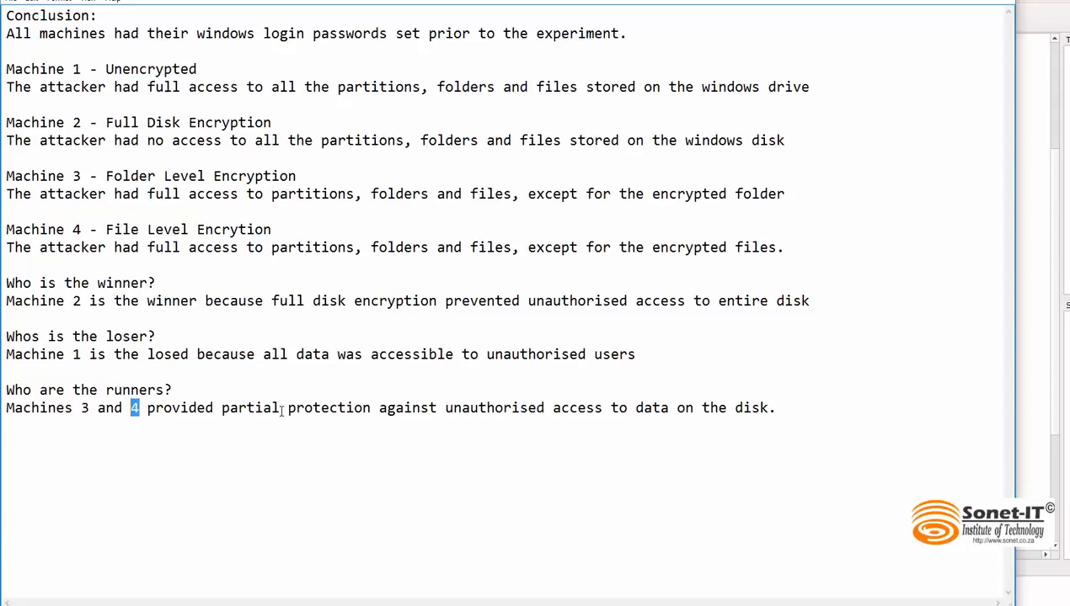
left_click_drag(281, 410, 219, 411)
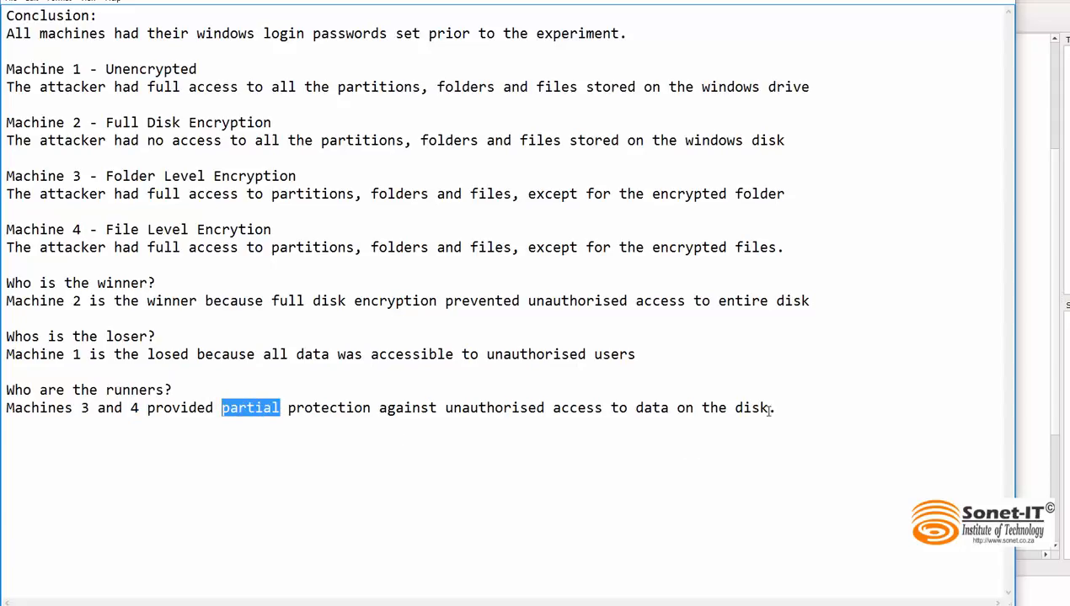
left_click_drag(773, 408, 49, 411)
left_click(149, 429)
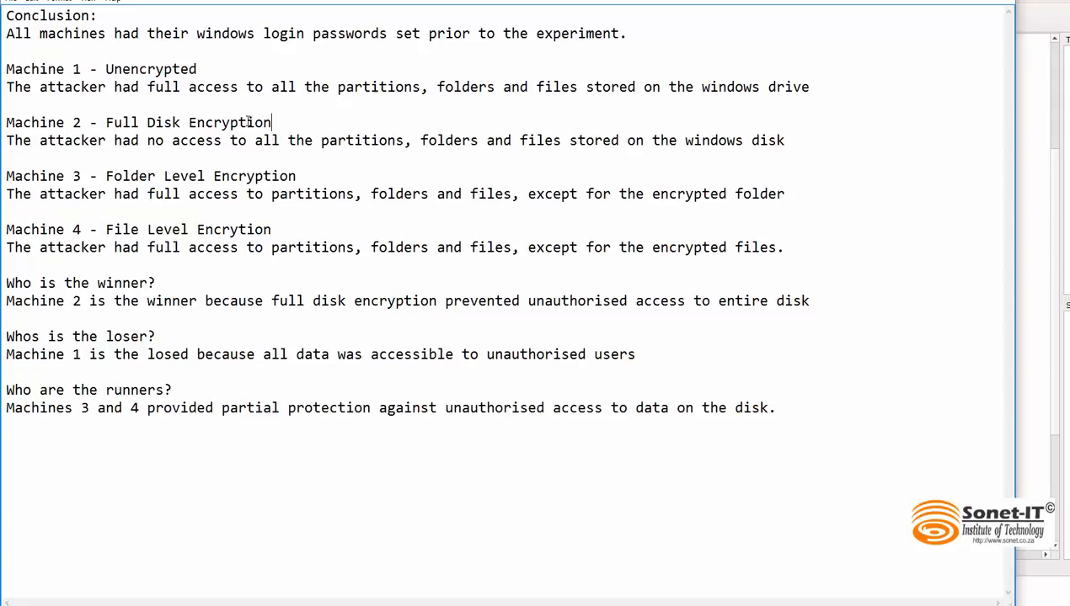
left_click_drag(272, 122, 105, 122)
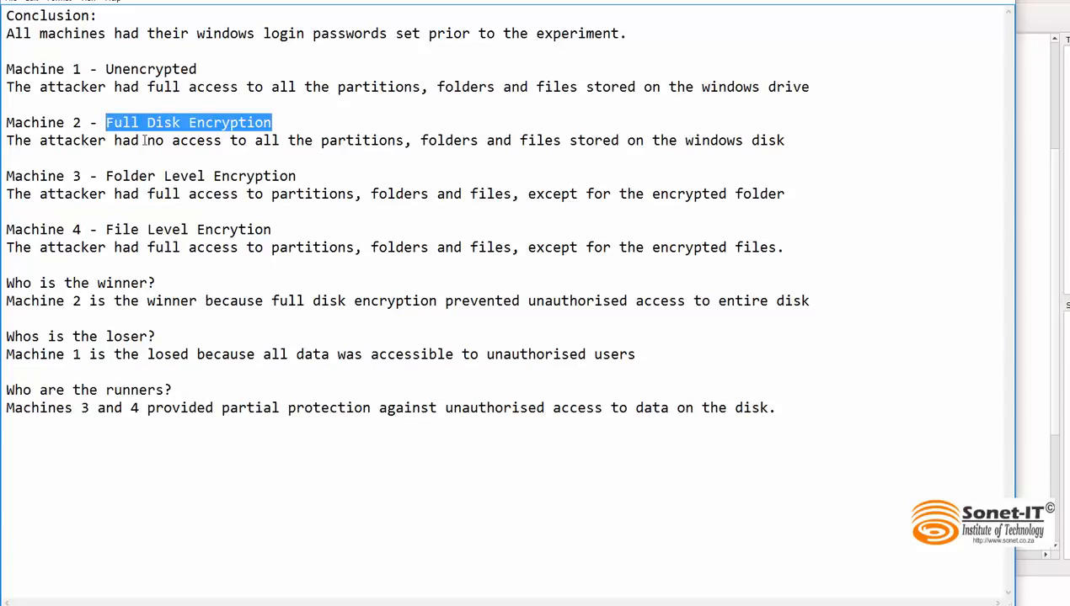